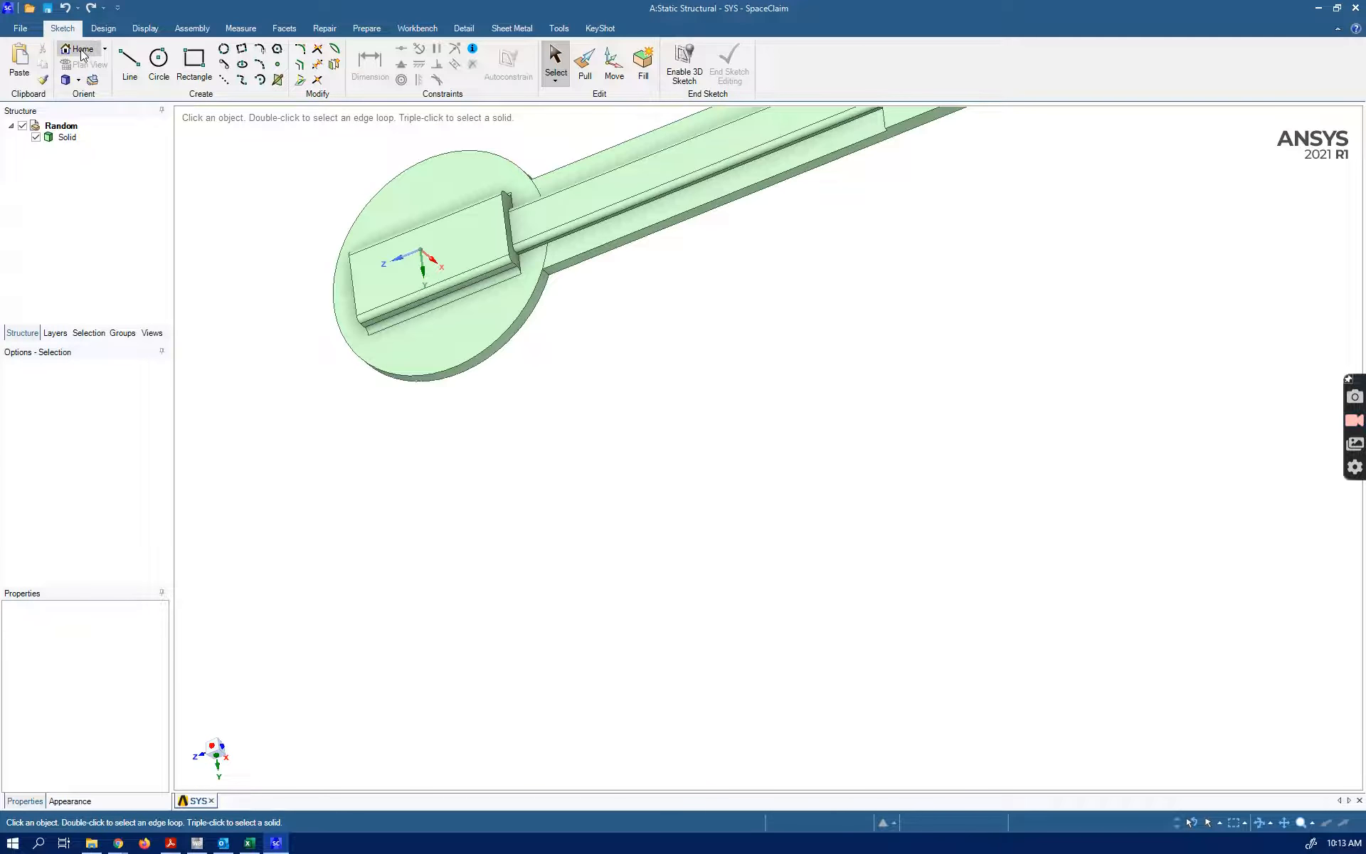
Inspect the part's stepped side from several angles, including the upright end plate and the disc with its raised block
left_click(82, 52)
middle_click_drag(768, 448, 898, 348)
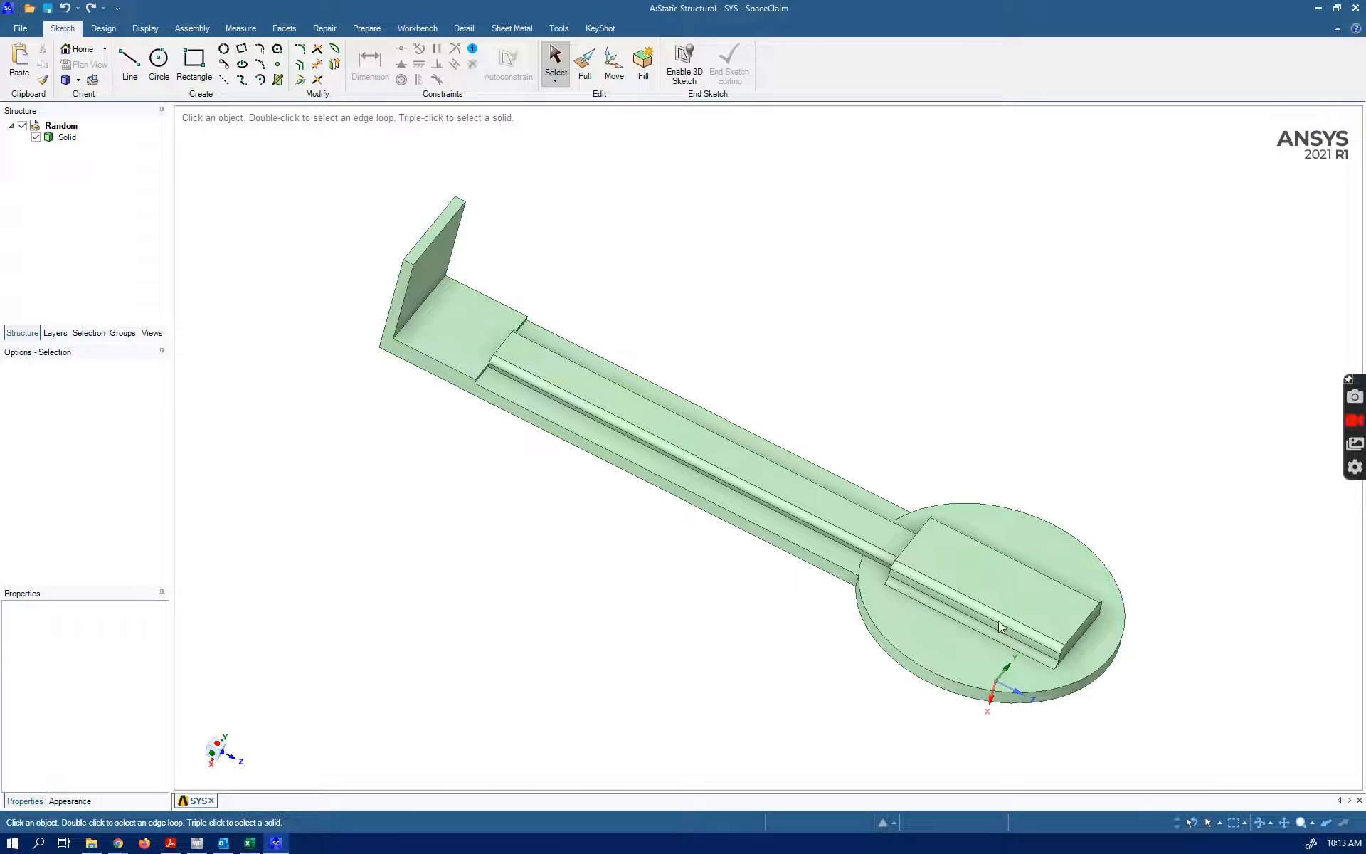
left_click(963, 629)
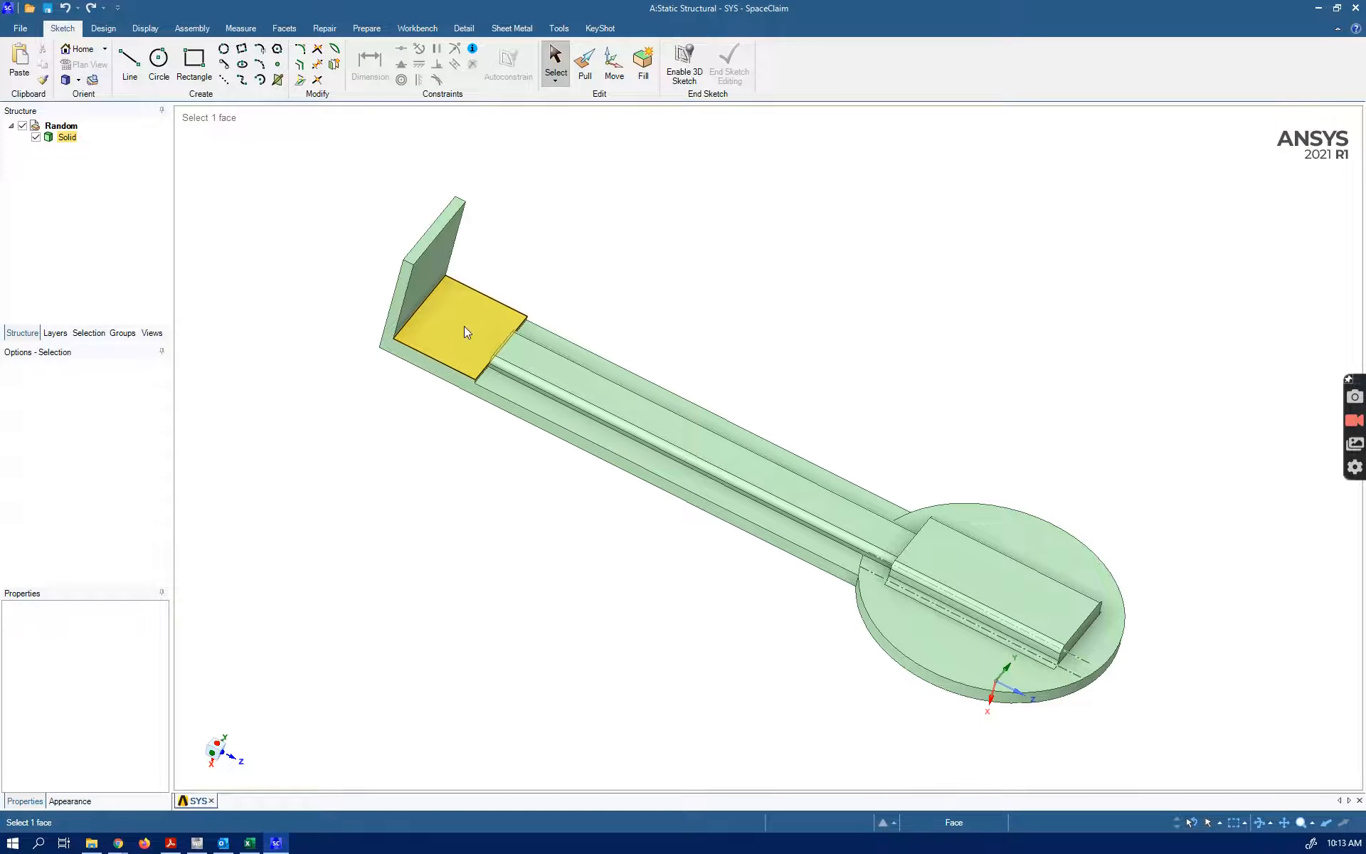
middle_click_drag(542, 471, 554, 405)
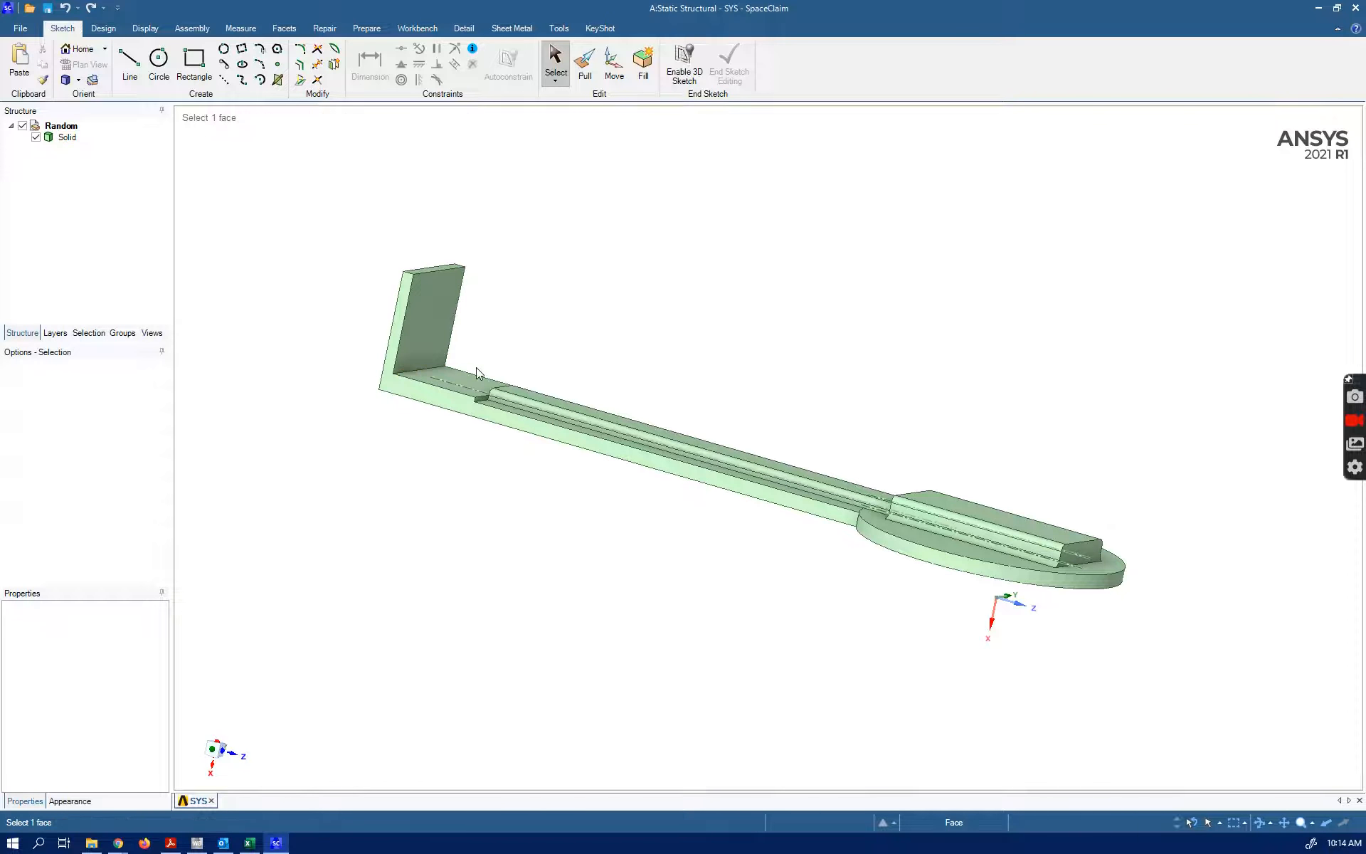
mouse_move(655, 543)
middle_mouse_down()
mouse_move(299, 493)
mouse_move(301, 555)
mouse_move(385, 579)
mouse_move(439, 573)
middle_mouse_up()
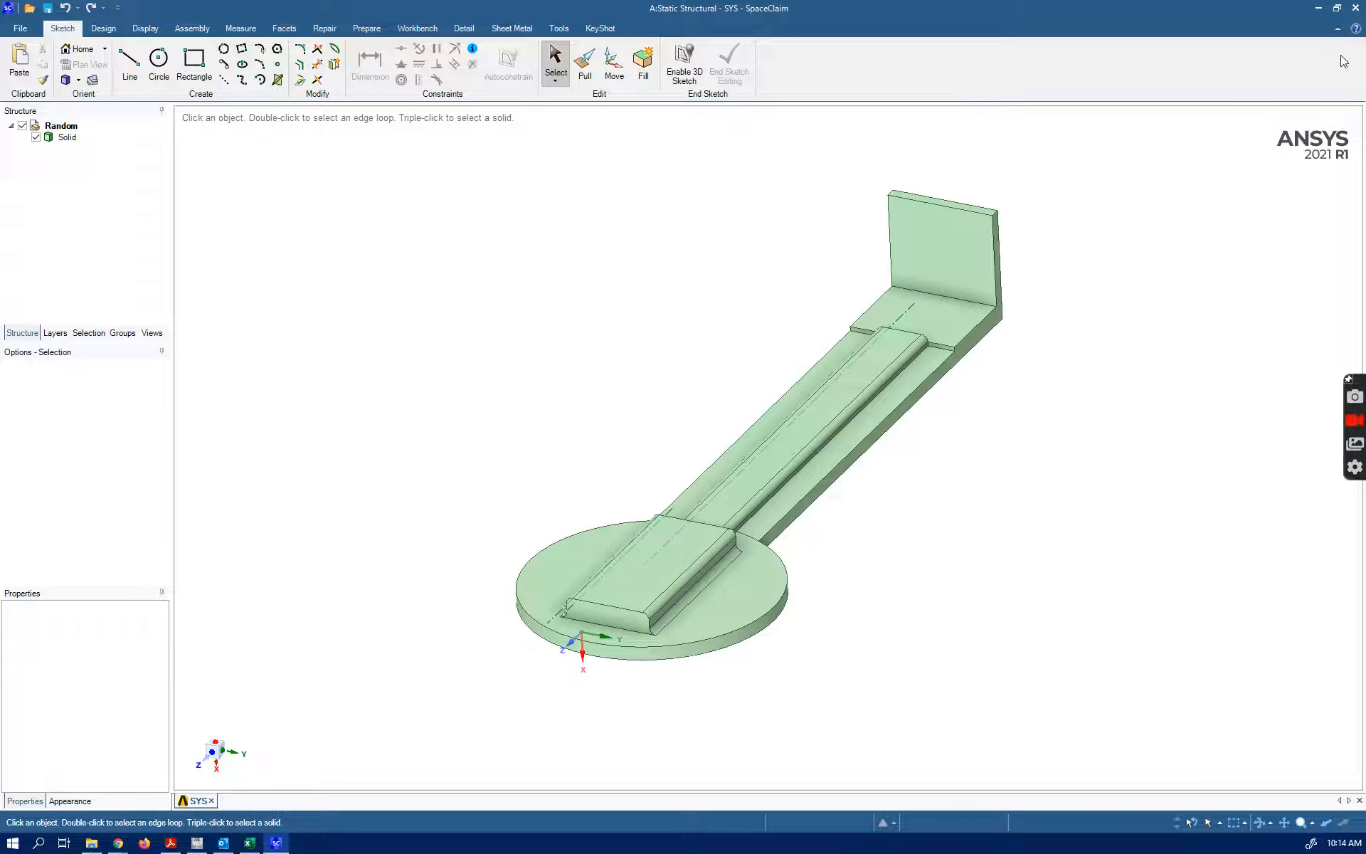
Close the SpaceClaim geometry and open the Static Structural system's Model in Mechanical
left_click(1347, 18)
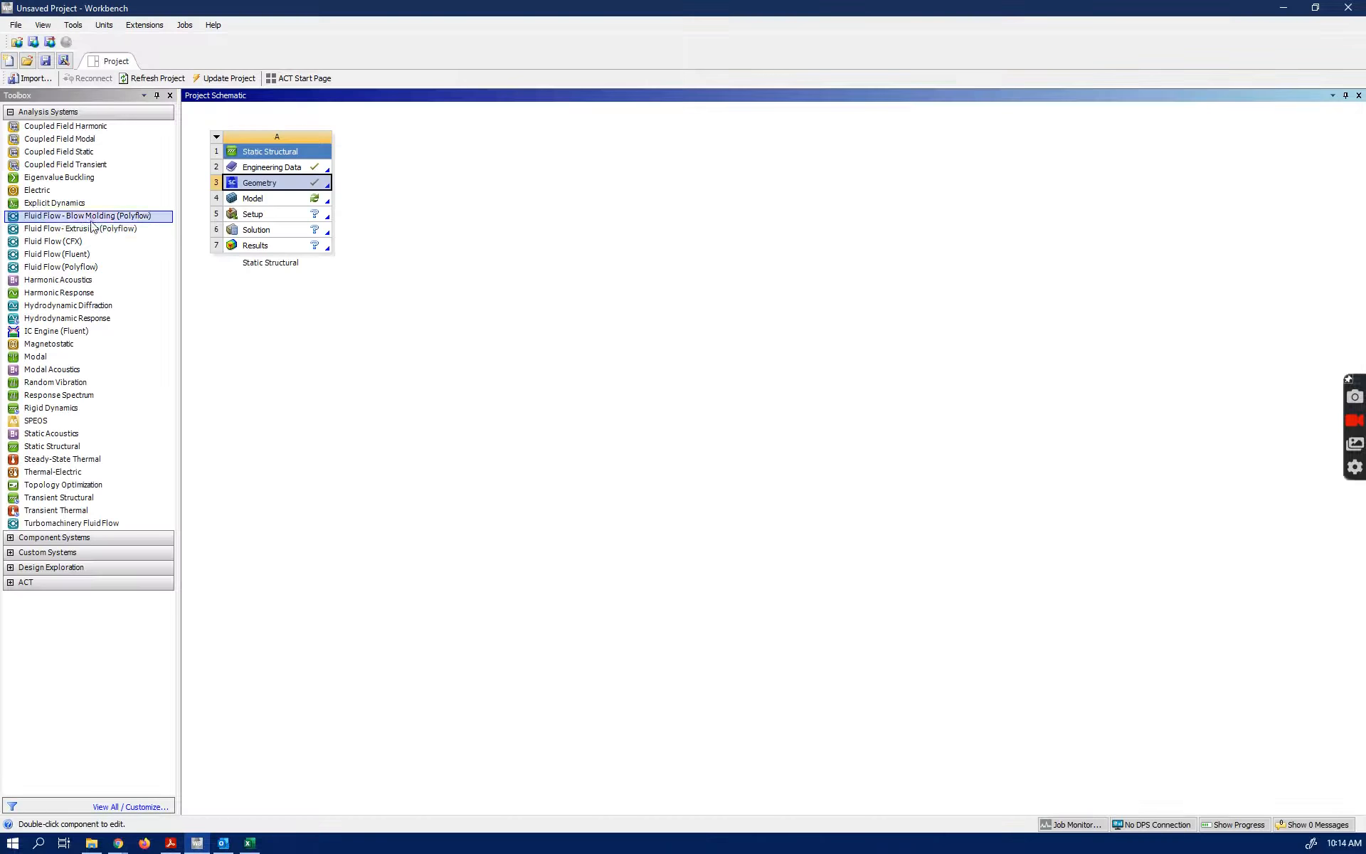
left_click(253, 199)
double_click(255, 201)
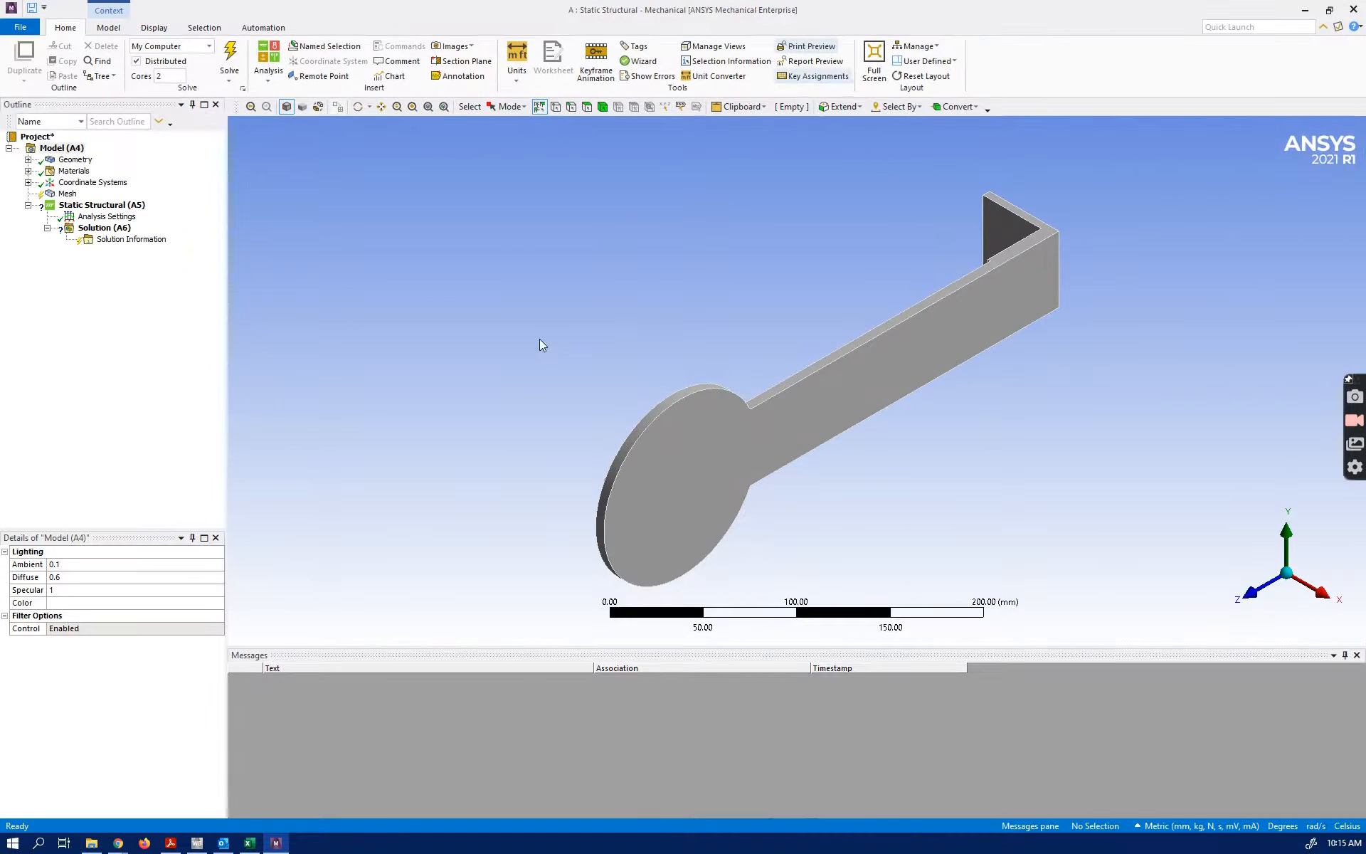
Add a body sizing with a 6 mm element size to the whole part and generate the mesh
middle_click_drag(609, 435, 1060, 356)
right_click(65, 193)
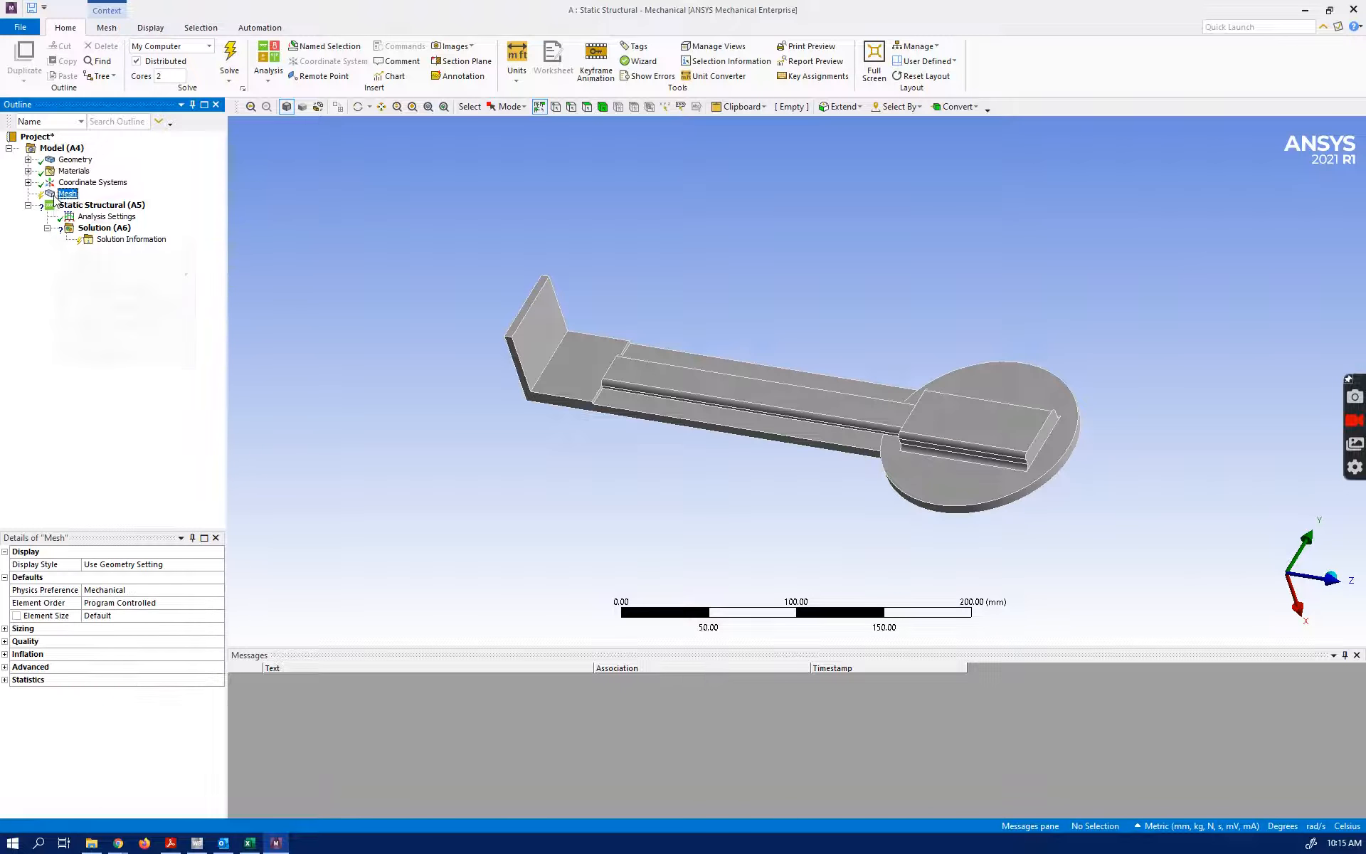
mouse_move(85, 206)
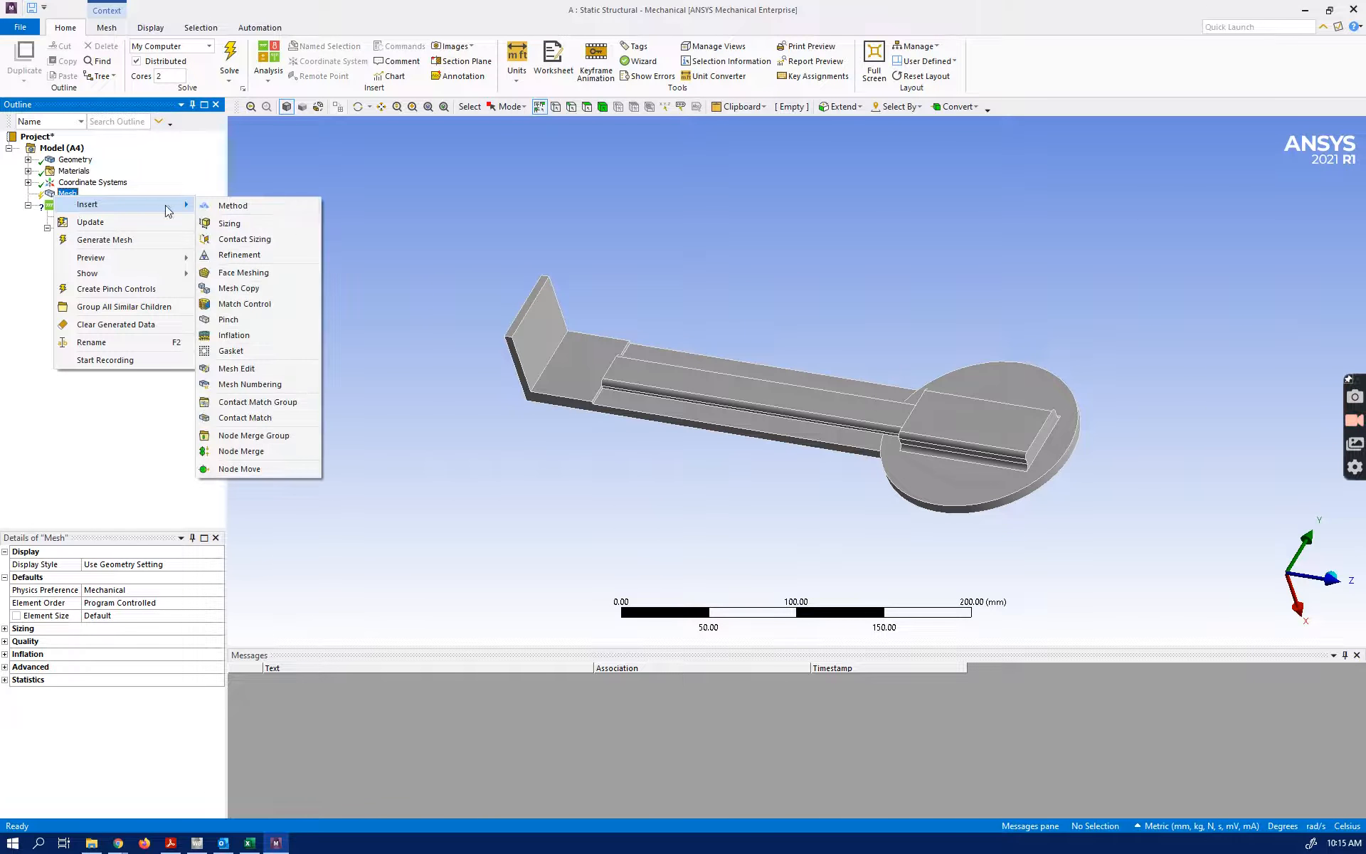
left_click(240, 224)
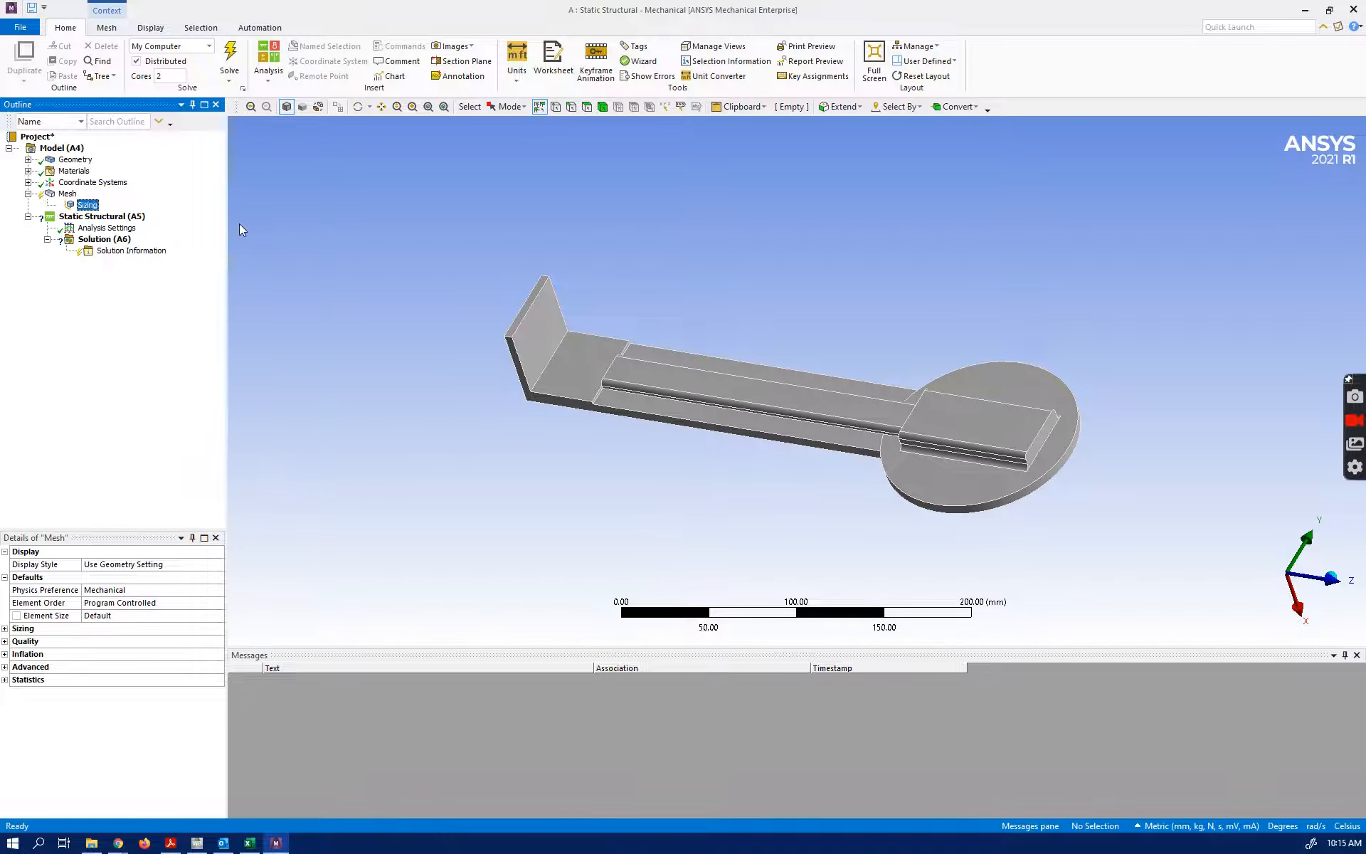
left_click(602, 107)
left_click(601, 342)
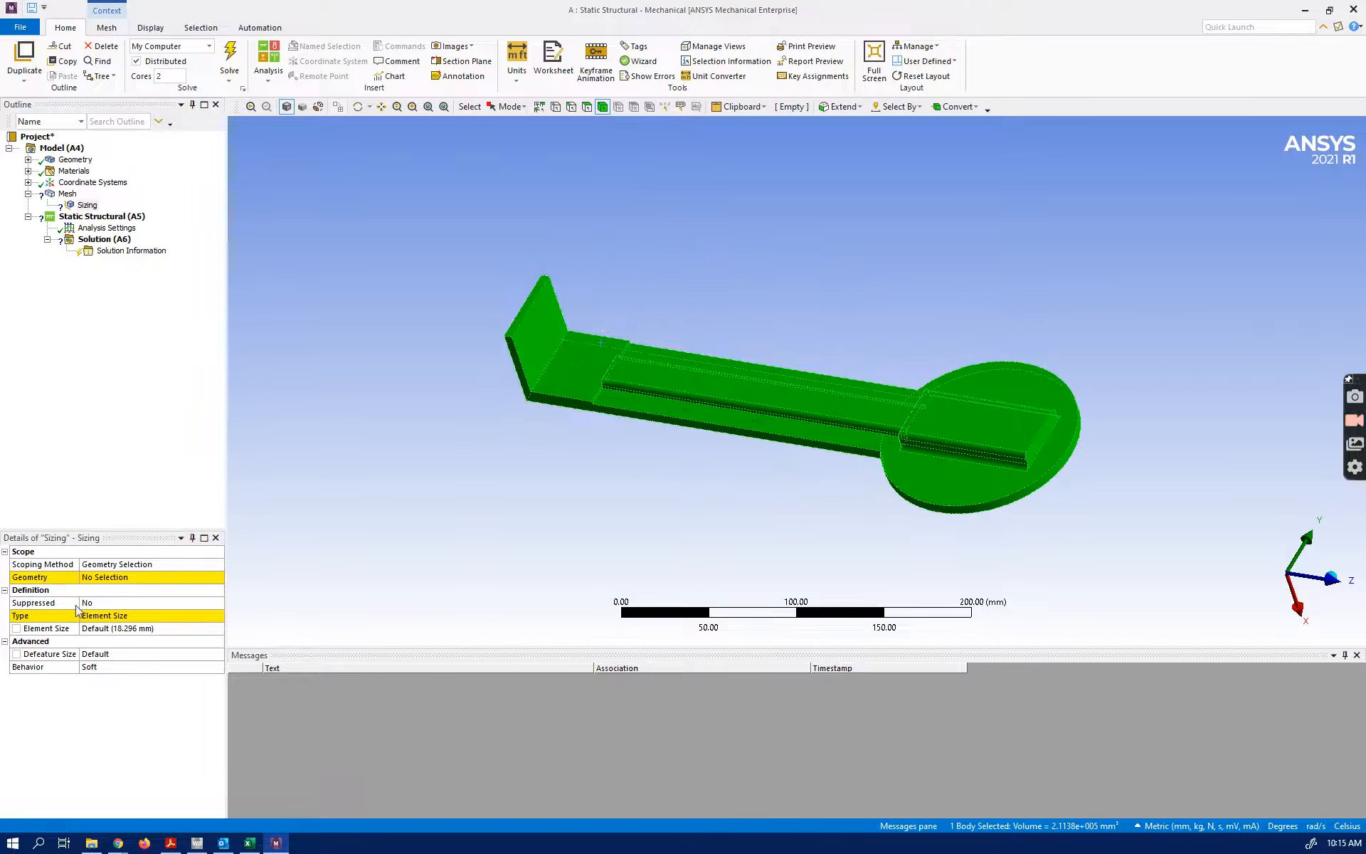
left_click(98, 579)
left_click(97, 580)
left_click(104, 628)
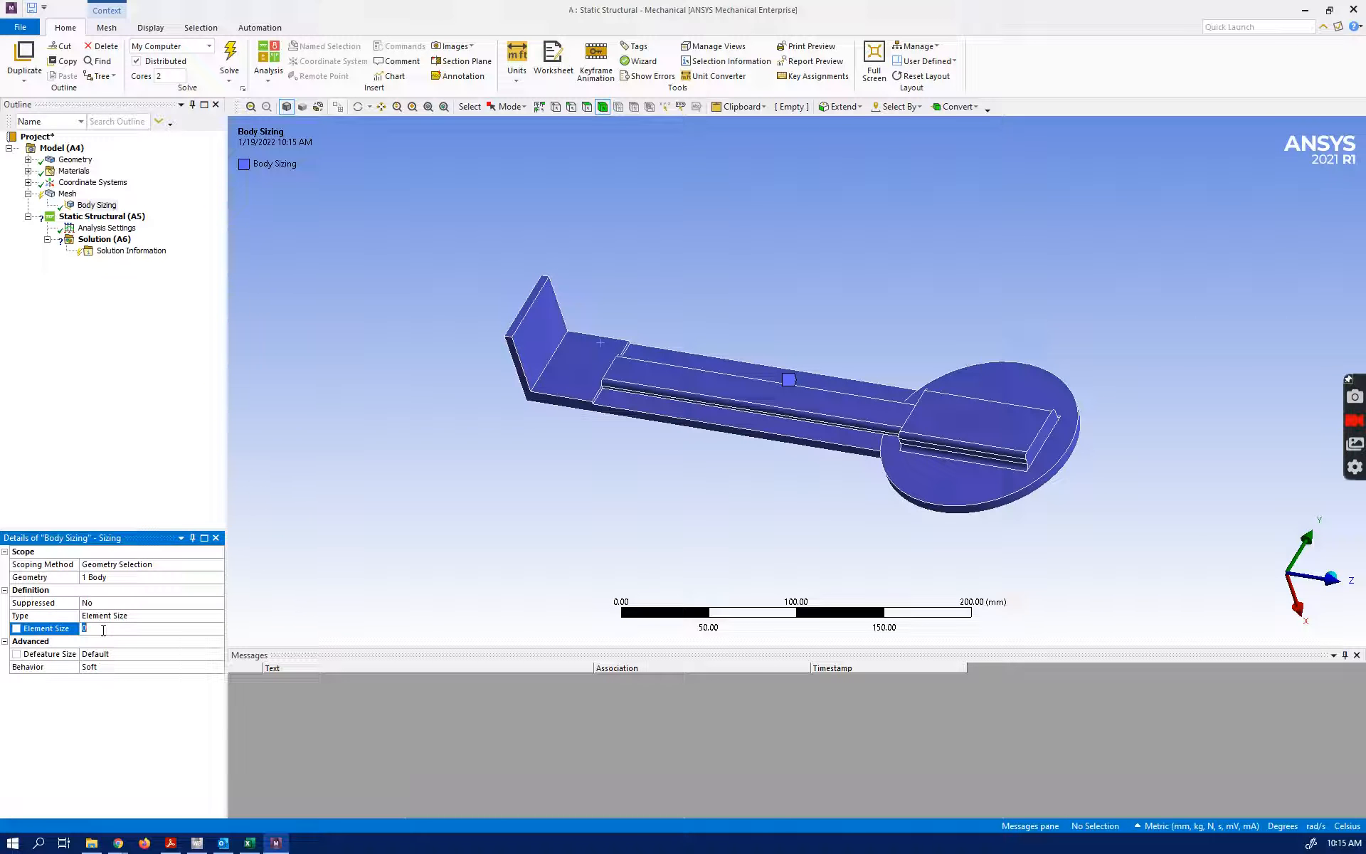
type("6")
key("Return")
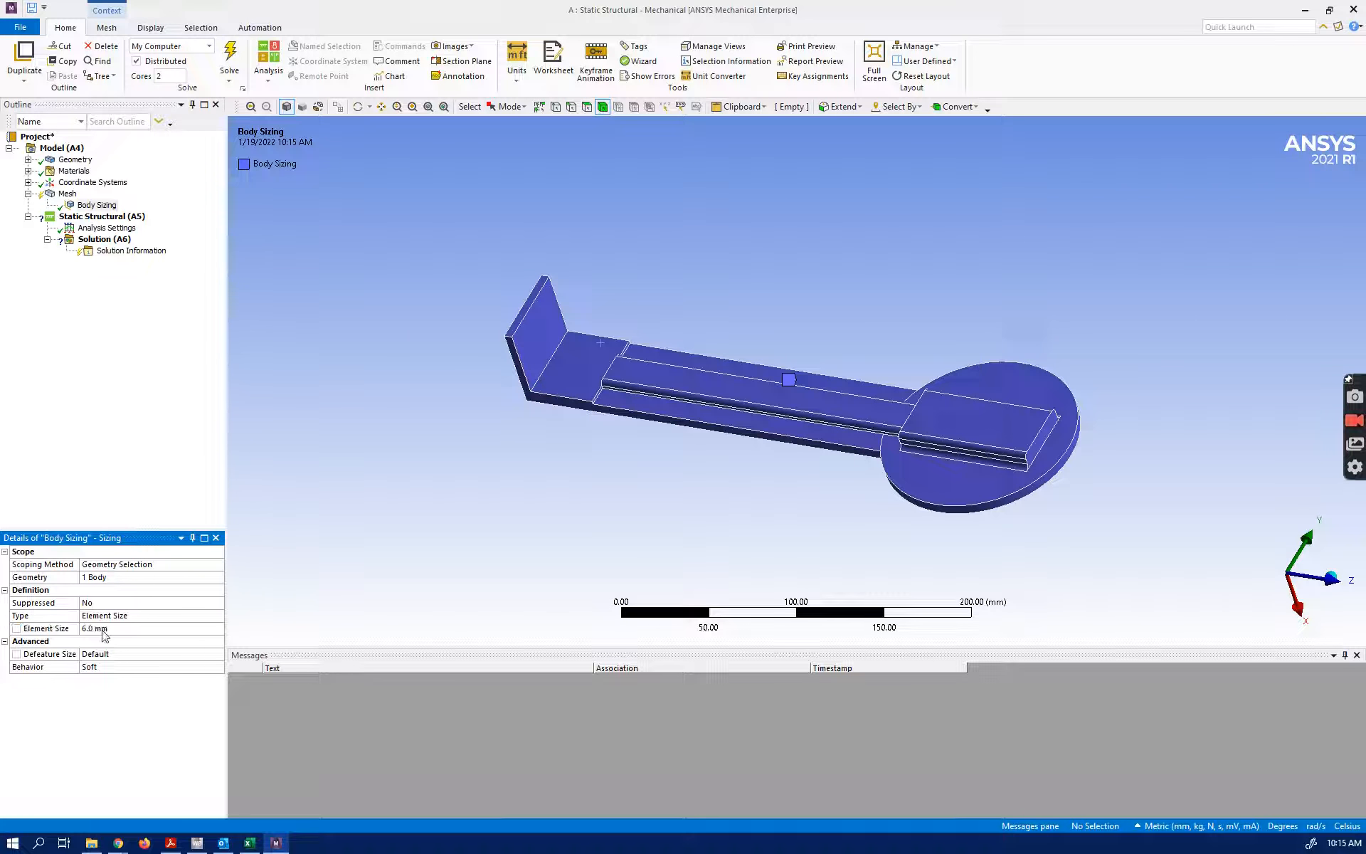
right_click(66, 192)
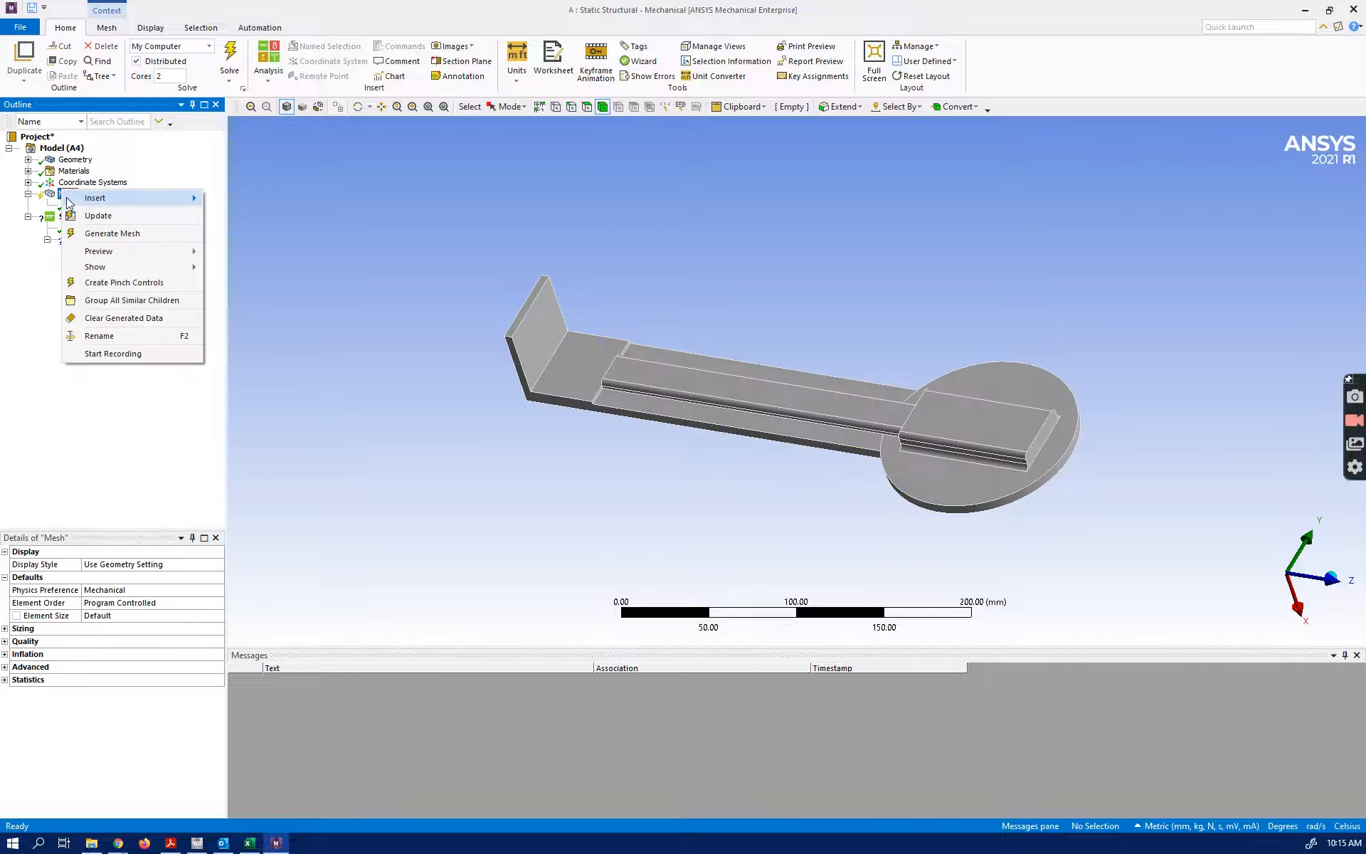
left_click(99, 234)
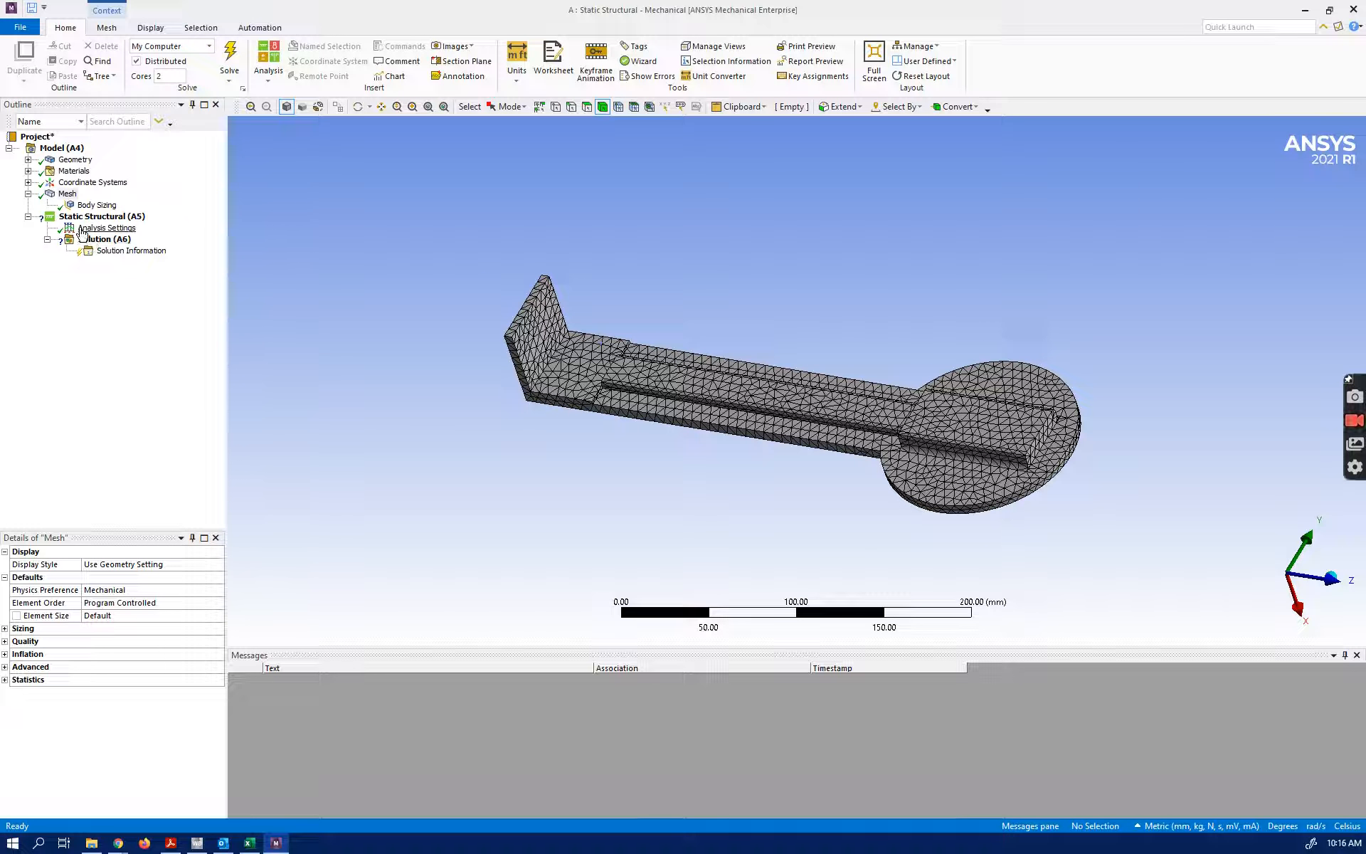
Add a fixed support on the flat disc face surrounding the raised block
left_click(102, 217)
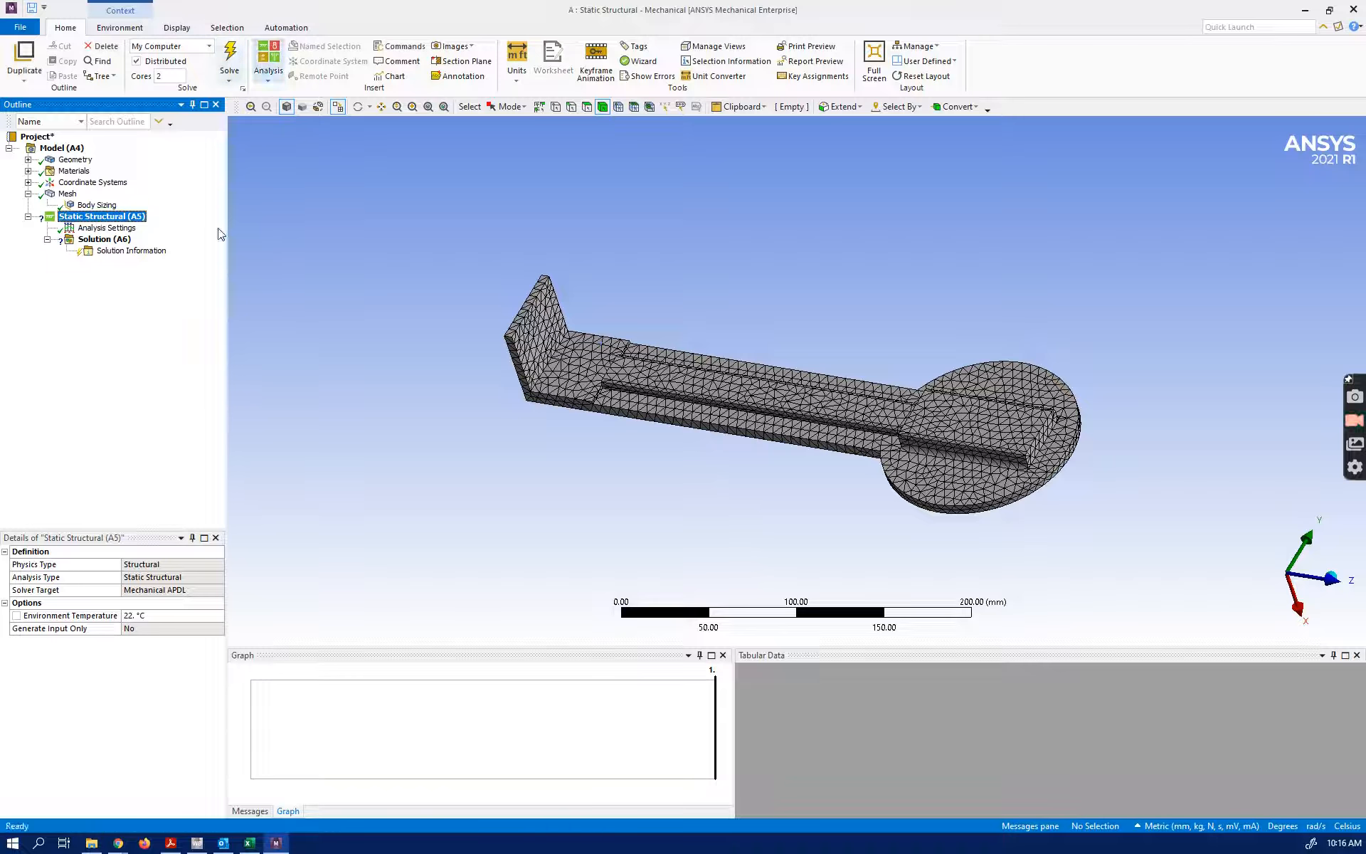
right_click(109, 215)
mouse_move(140, 224)
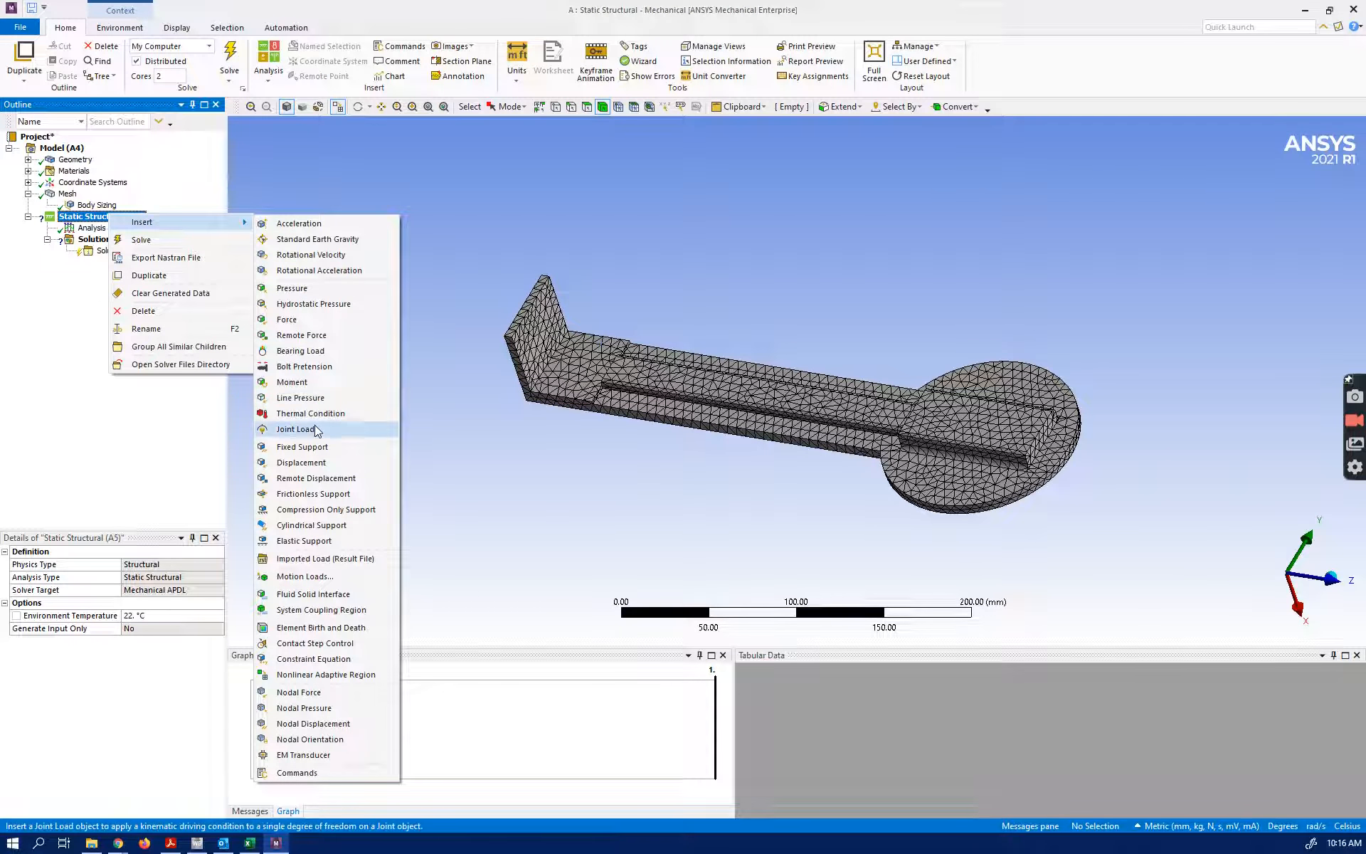
left_click(316, 446)
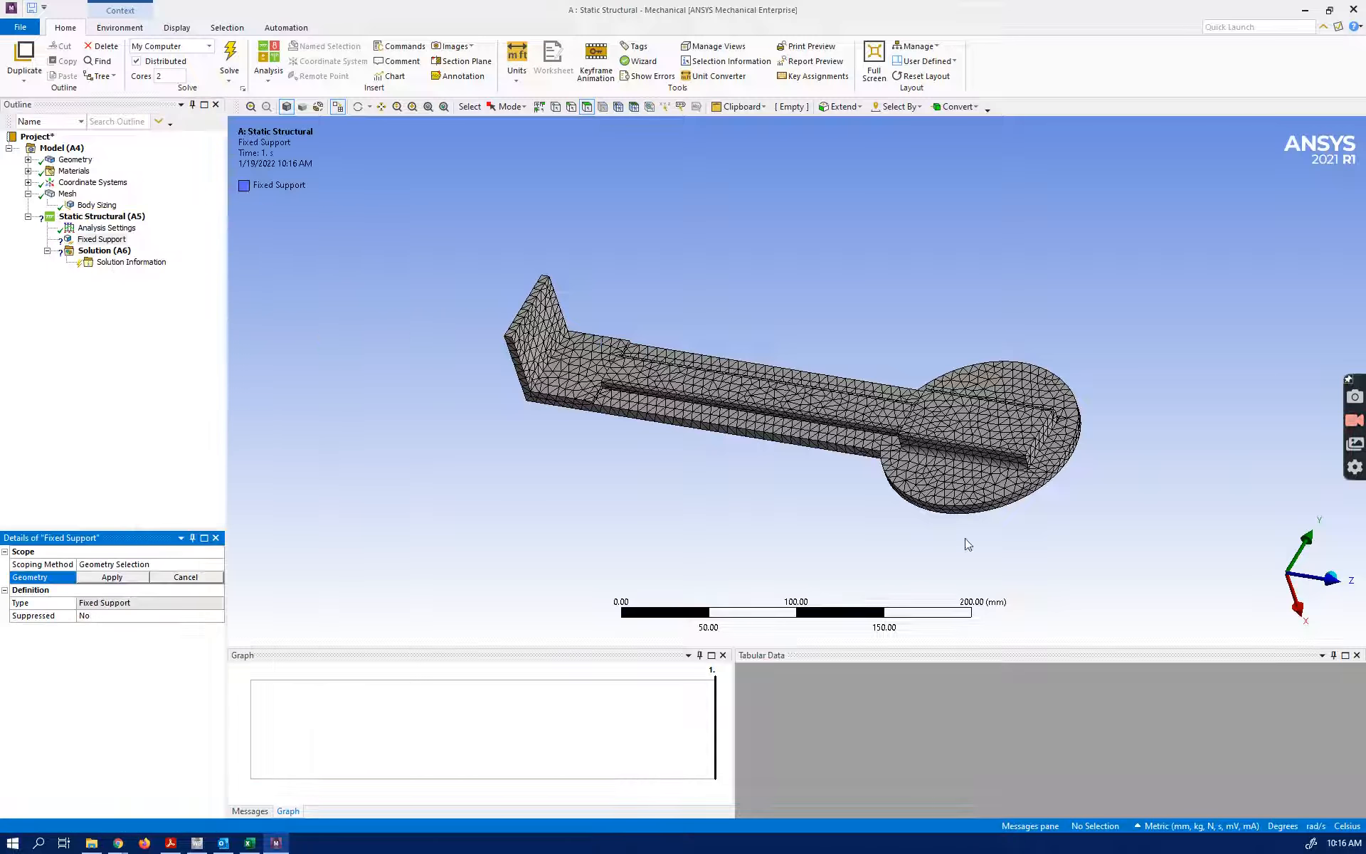
left_click(926, 486)
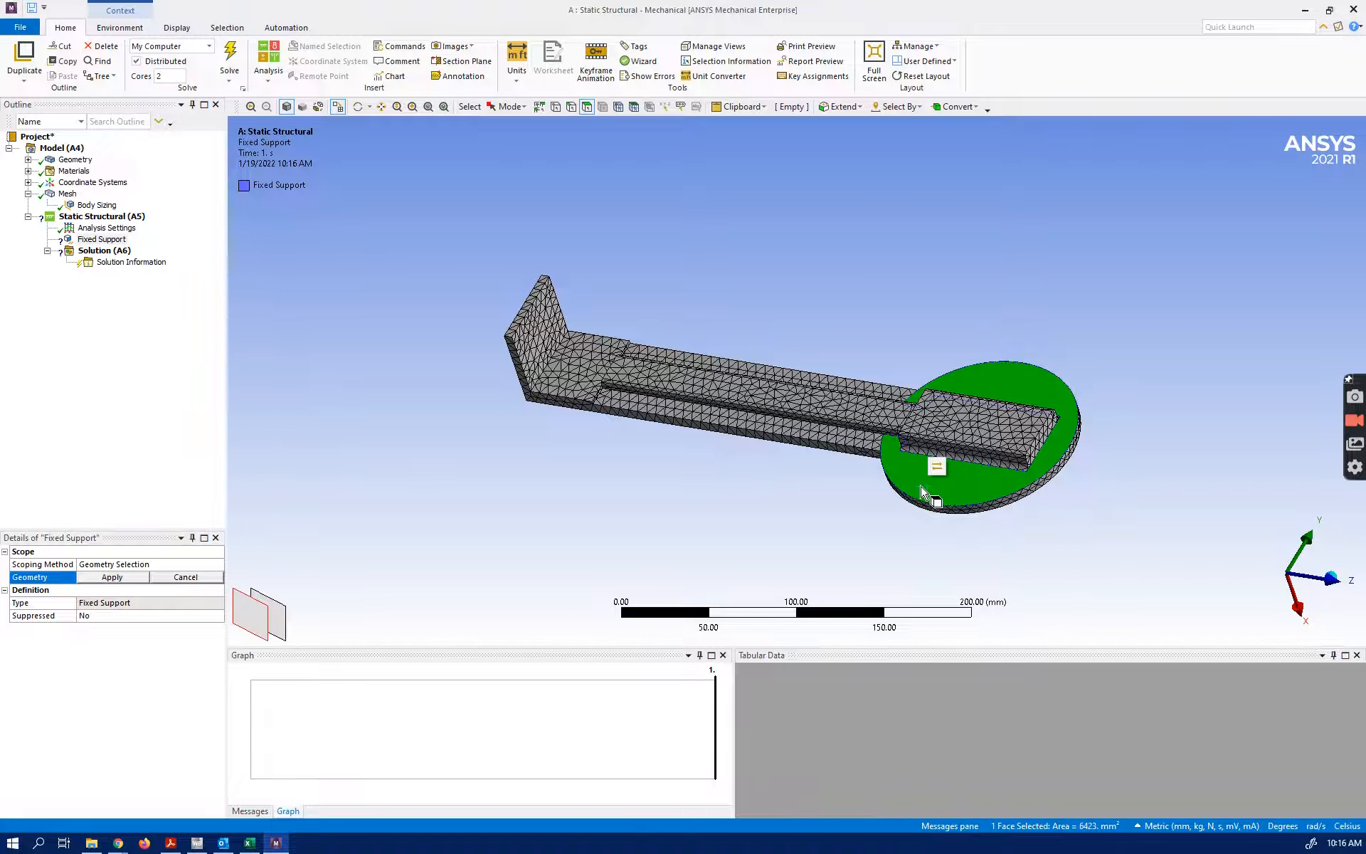
left_click(106, 577)
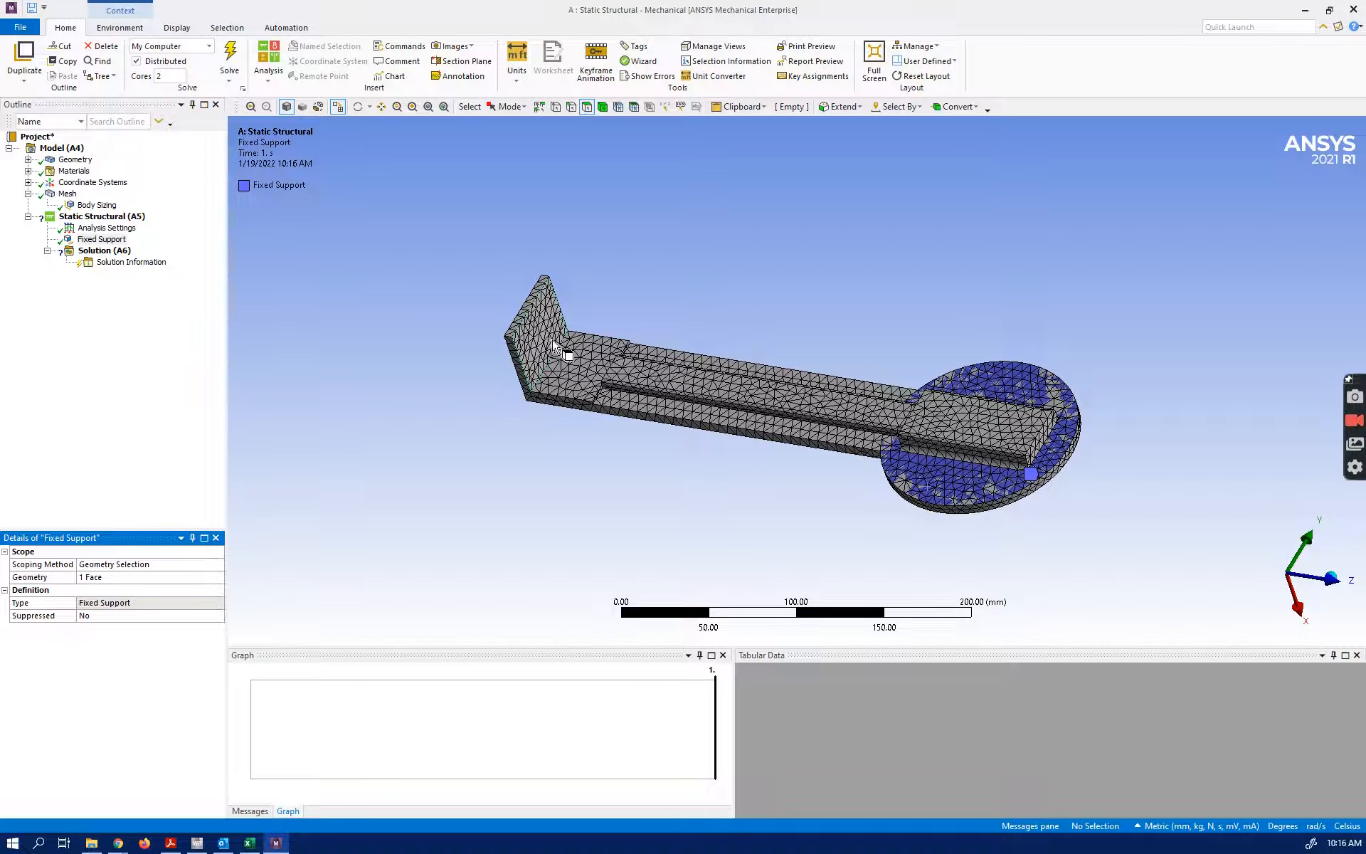
Apply a 0.3 MPa pressure to the flat rectangular face beside the upright end plate
left_click(94, 220)
right_click(94, 222)
mouse_move(158, 230)
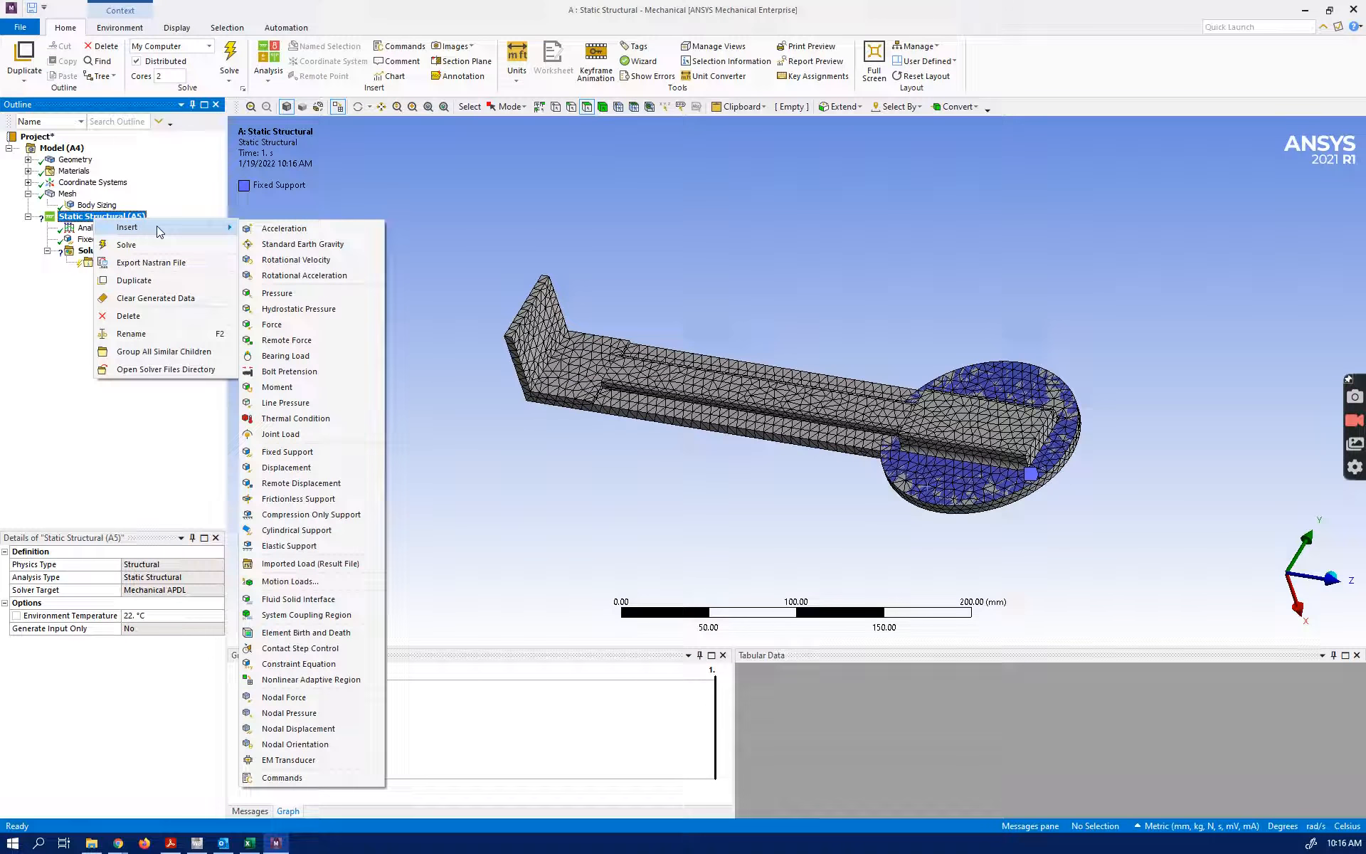
left_click(273, 295)
left_click(571, 374)
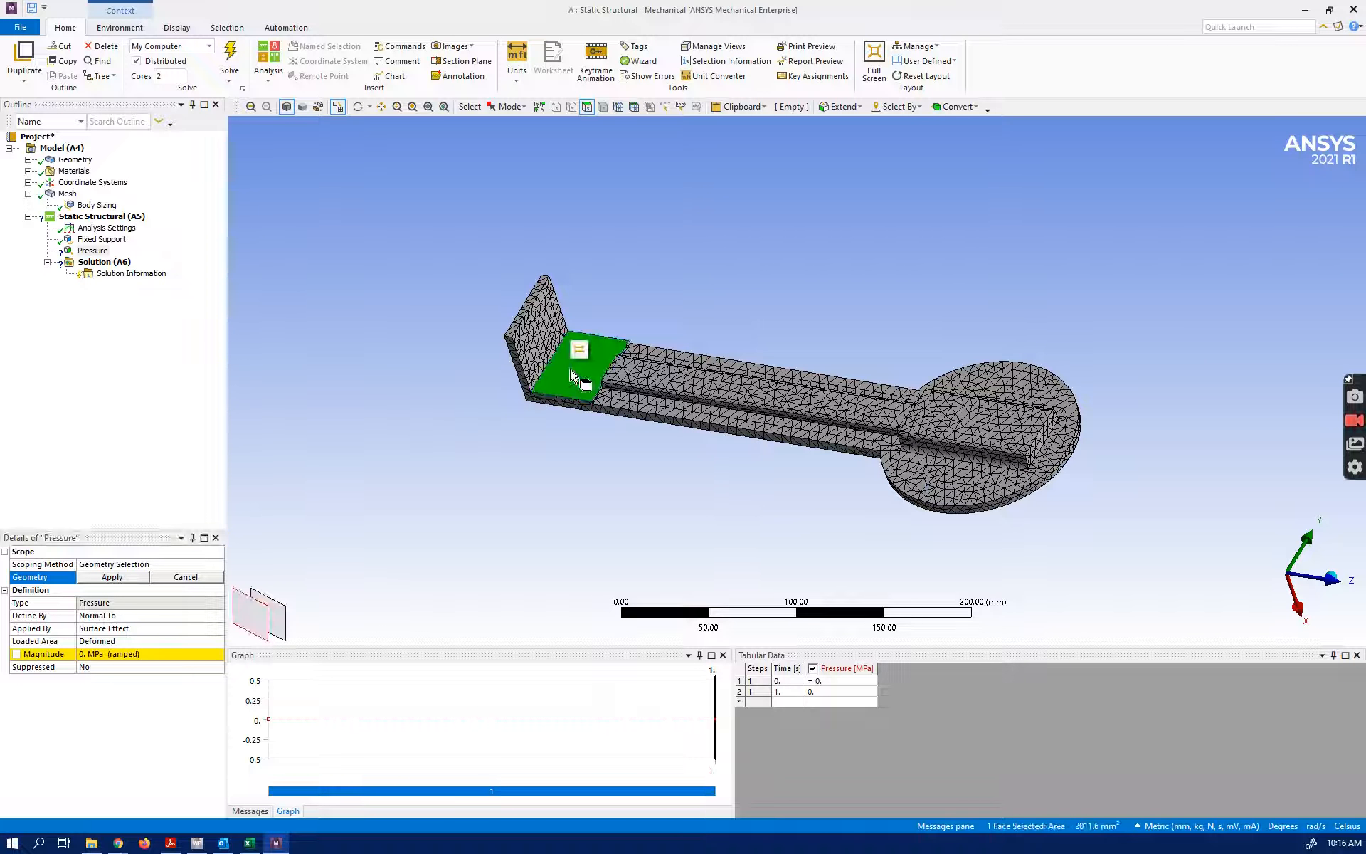
left_click(86, 654)
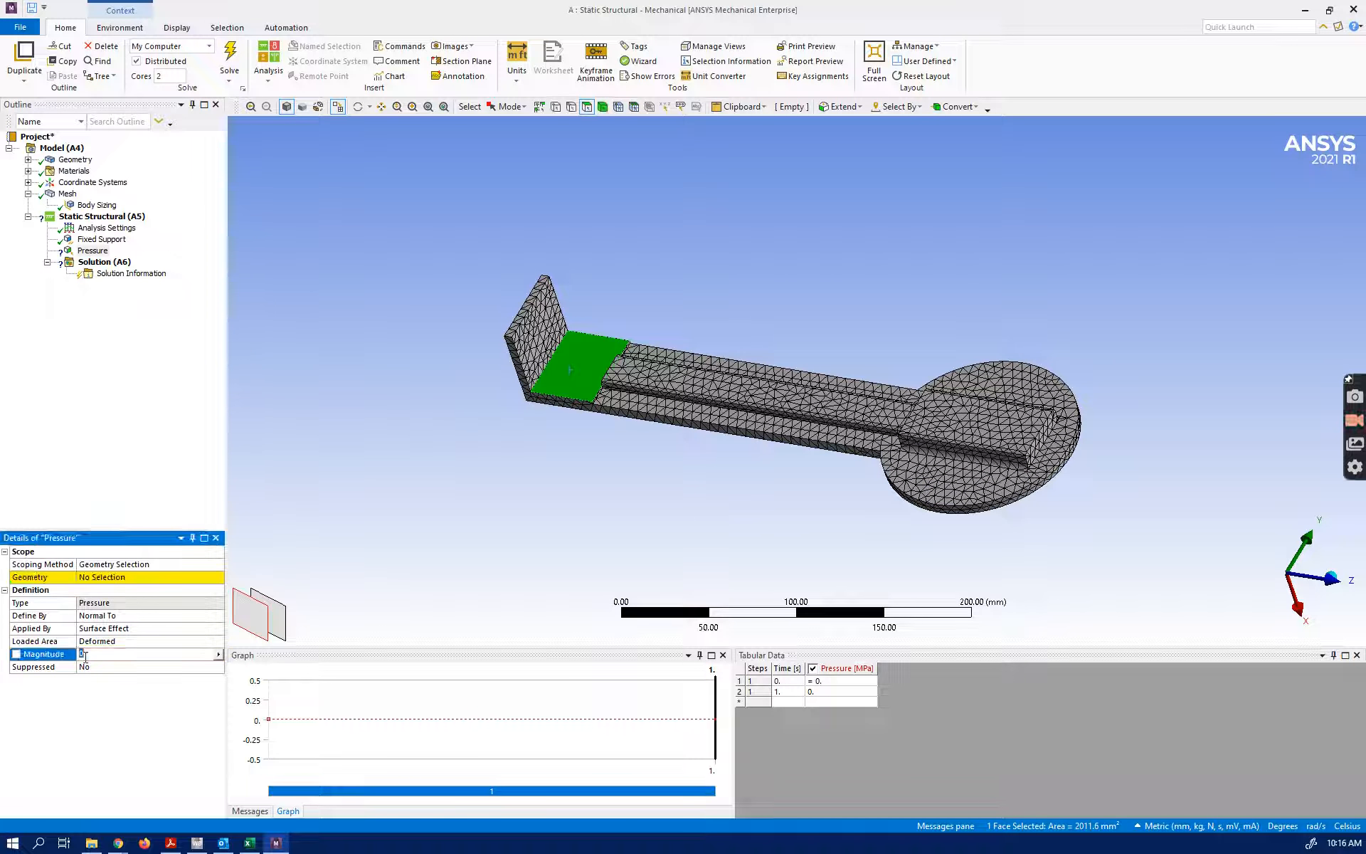
type("0.3")
key("Return")
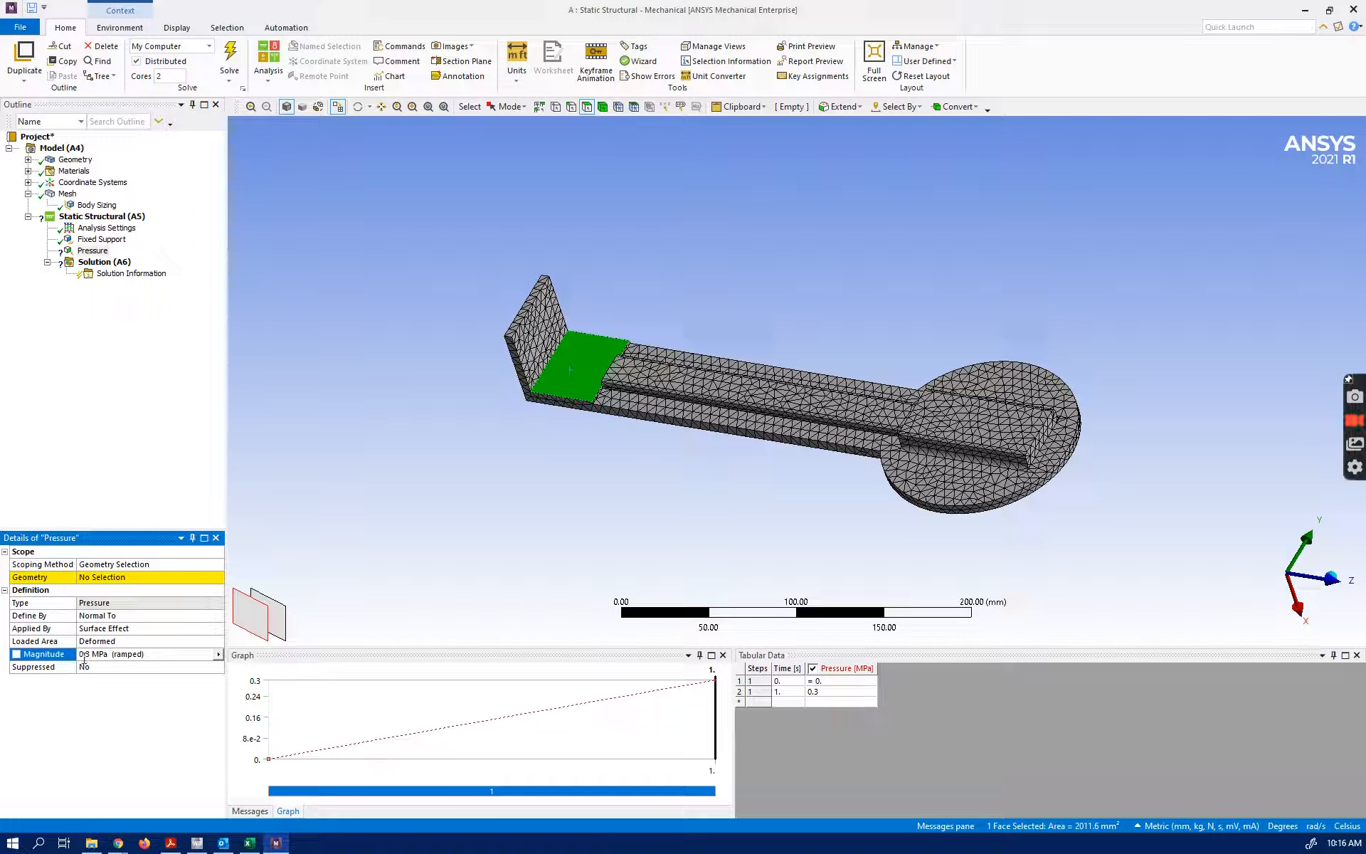
left_click(114, 577)
left_click(100, 579)
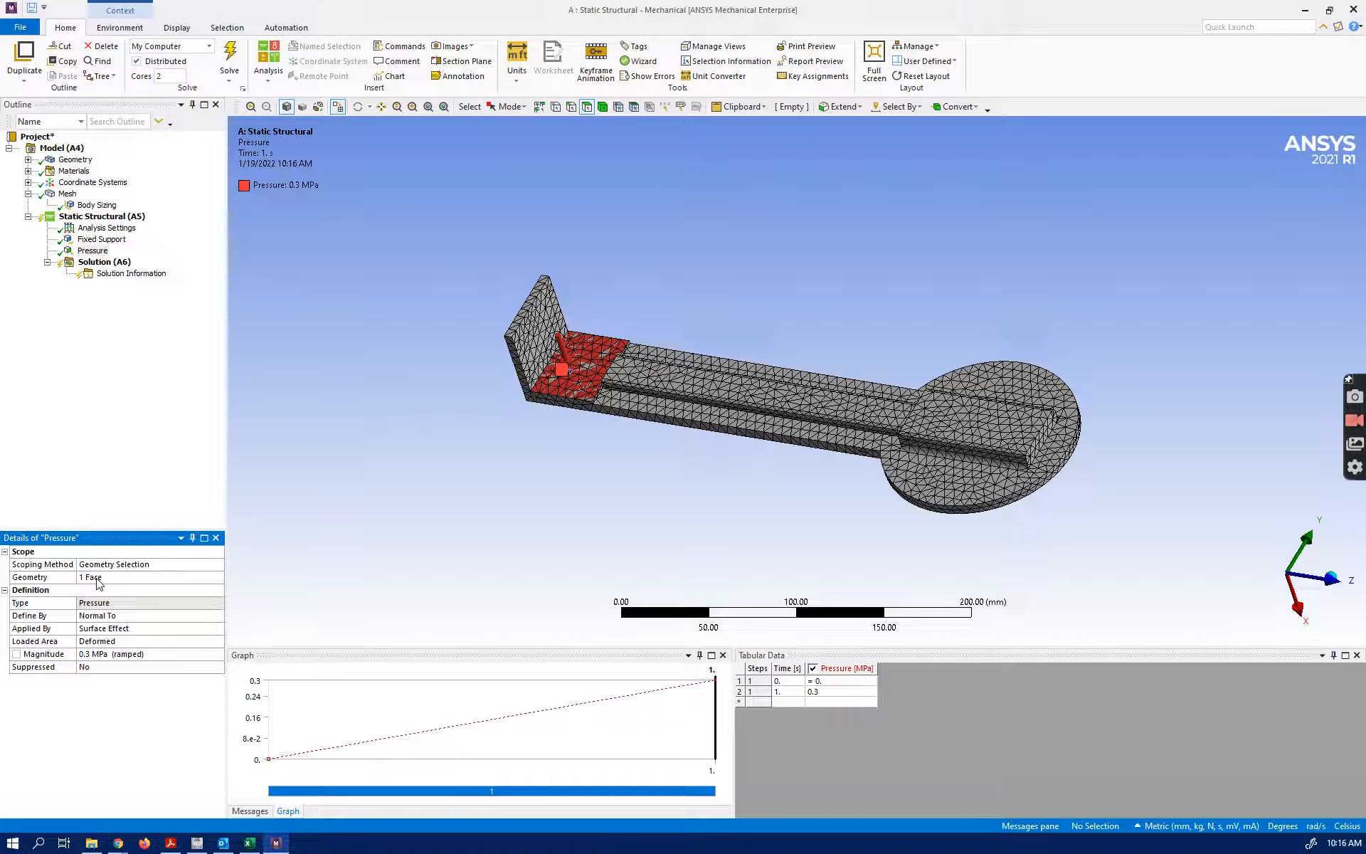
Add an acceleration of 9810 mm/s² in the positive X direction, oriented by the upright end plate's side edge
right_click(116, 220)
mouse_move(147, 222)
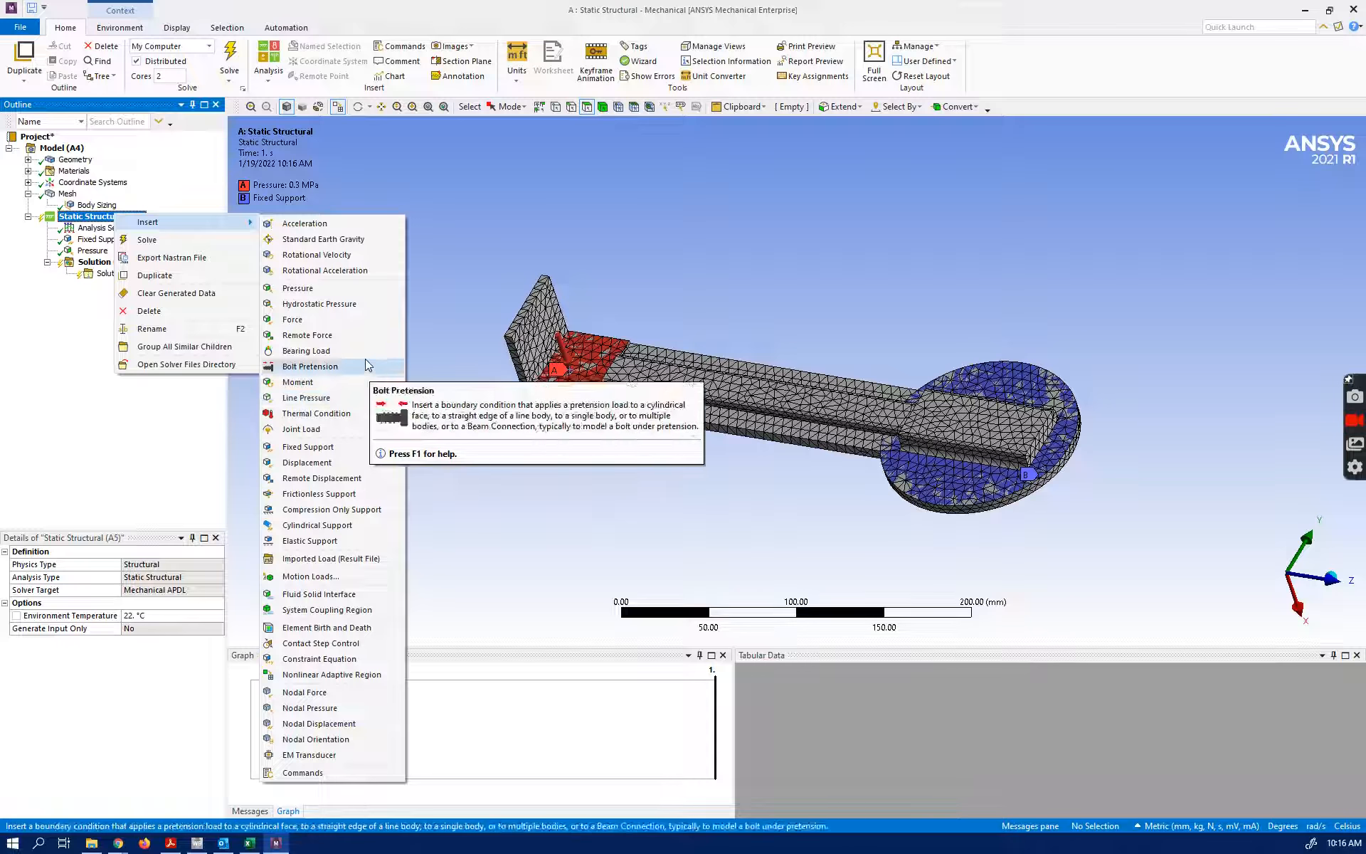
left_click(328, 226)
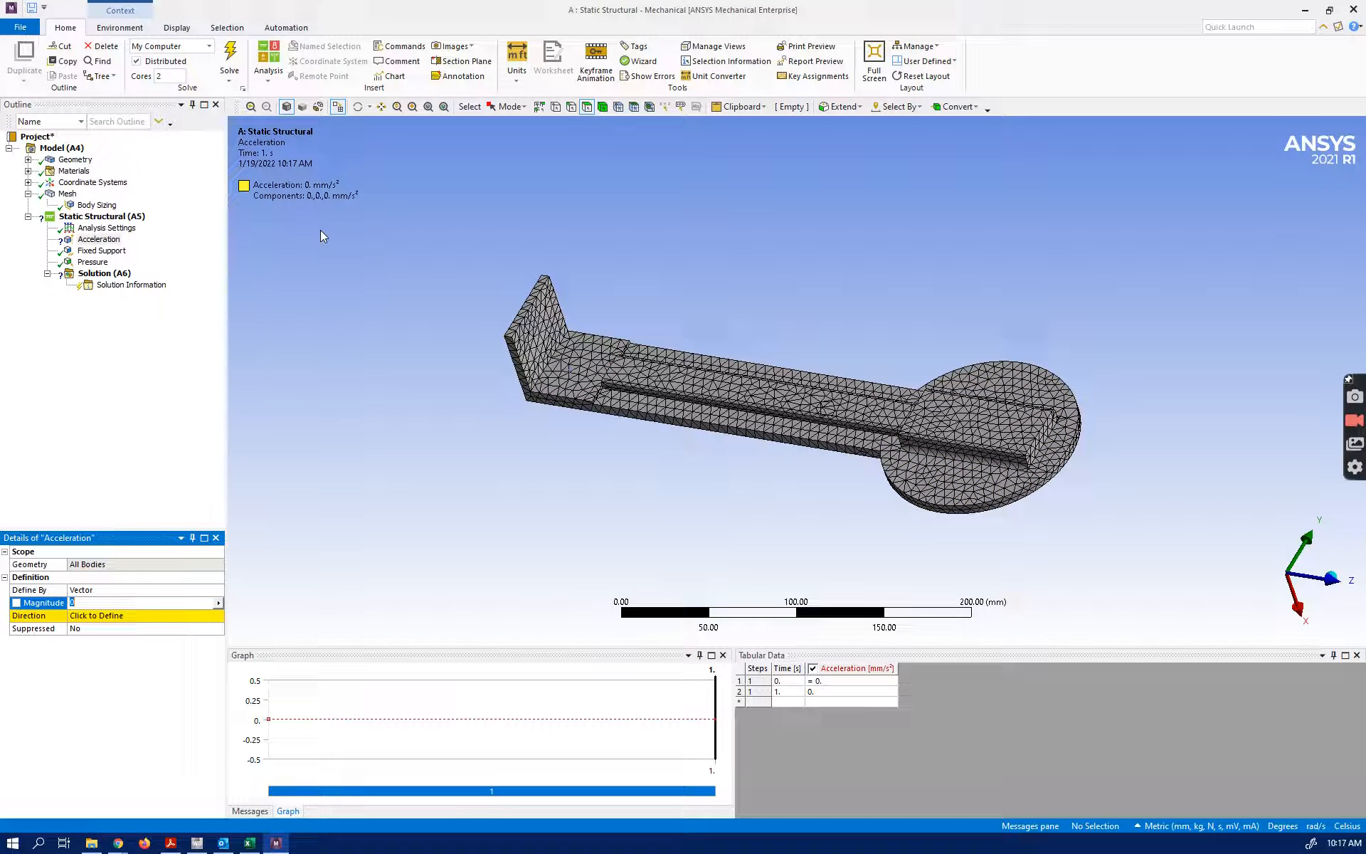
left_click(159, 614)
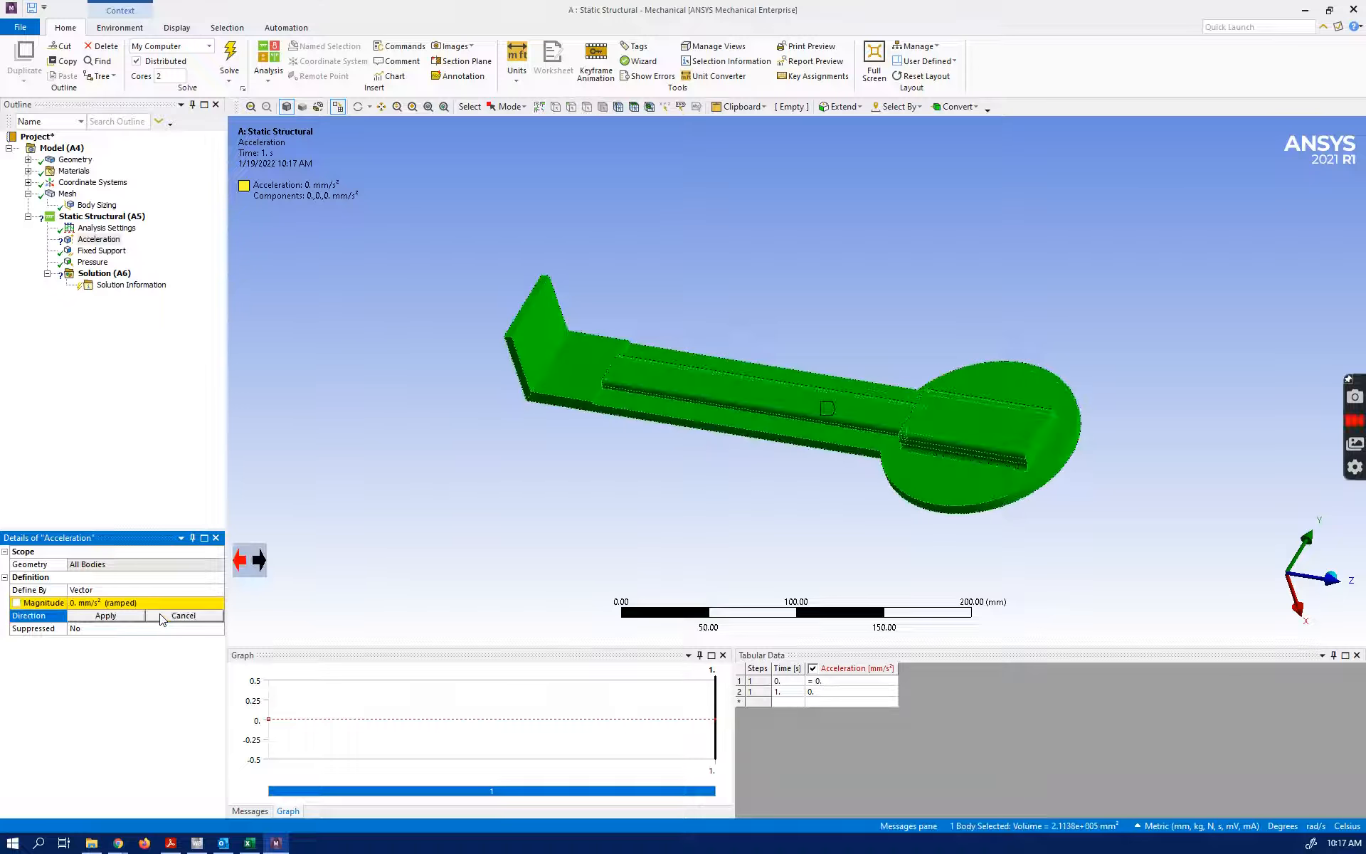
left_click(529, 374)
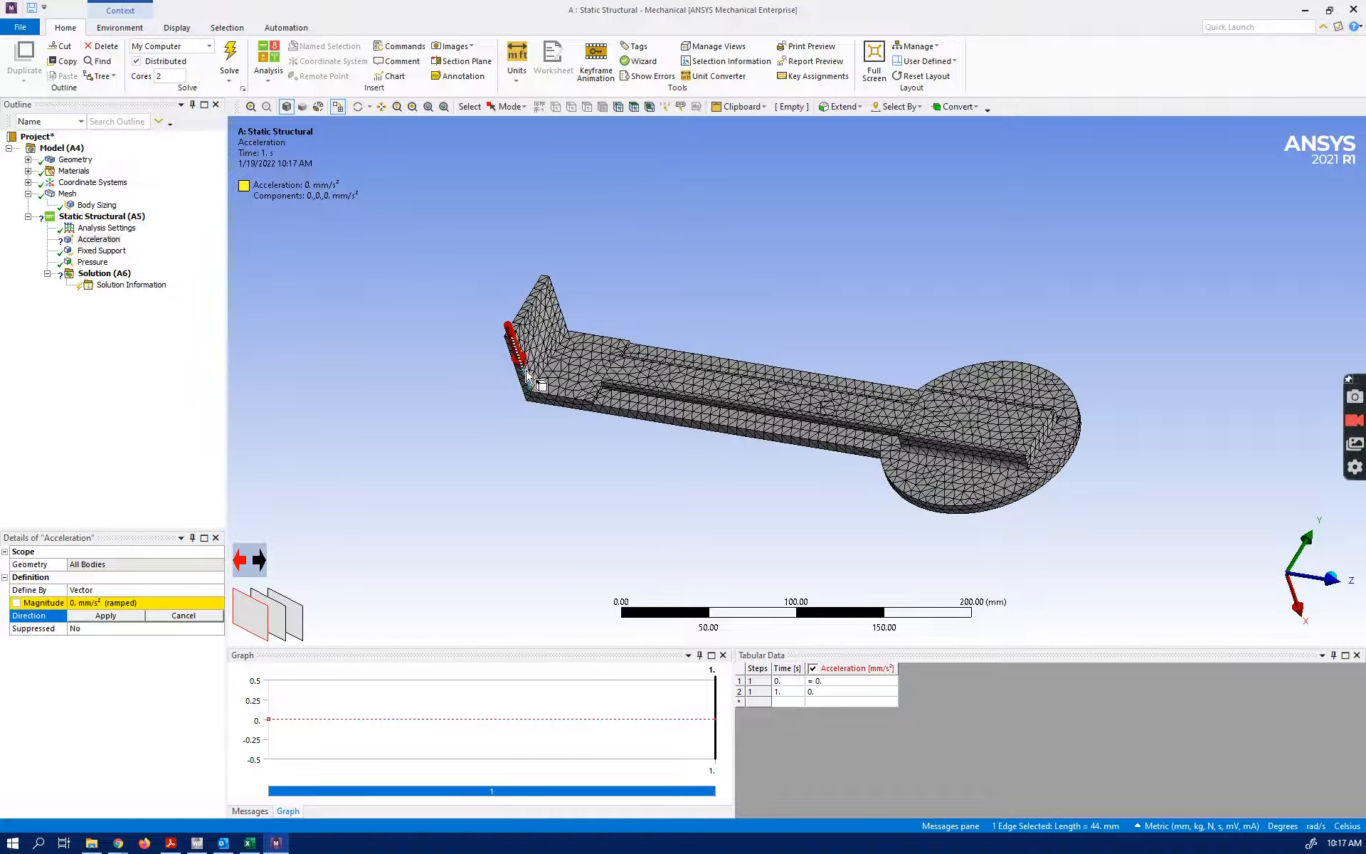
left_click(115, 616)
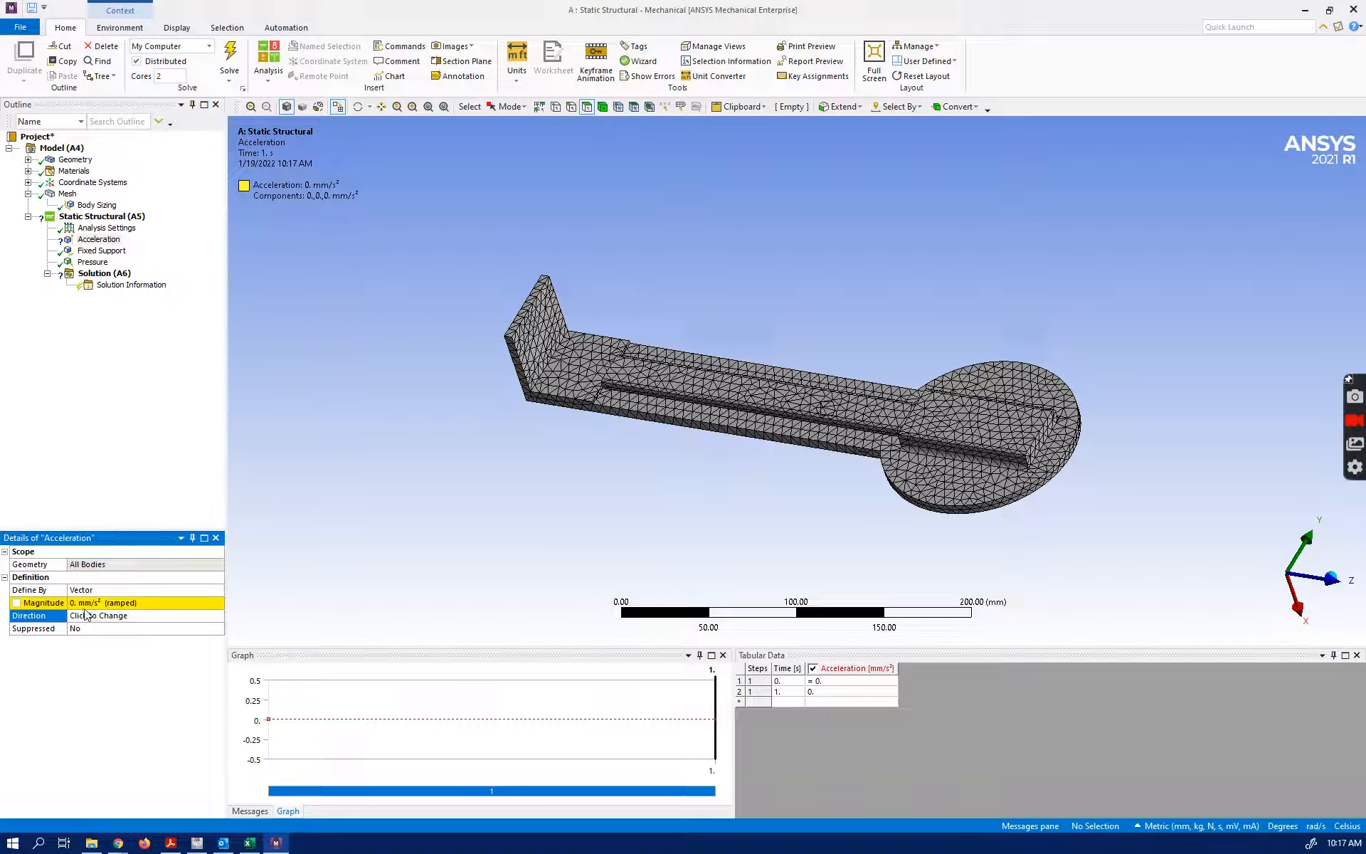
left_click(75, 604)
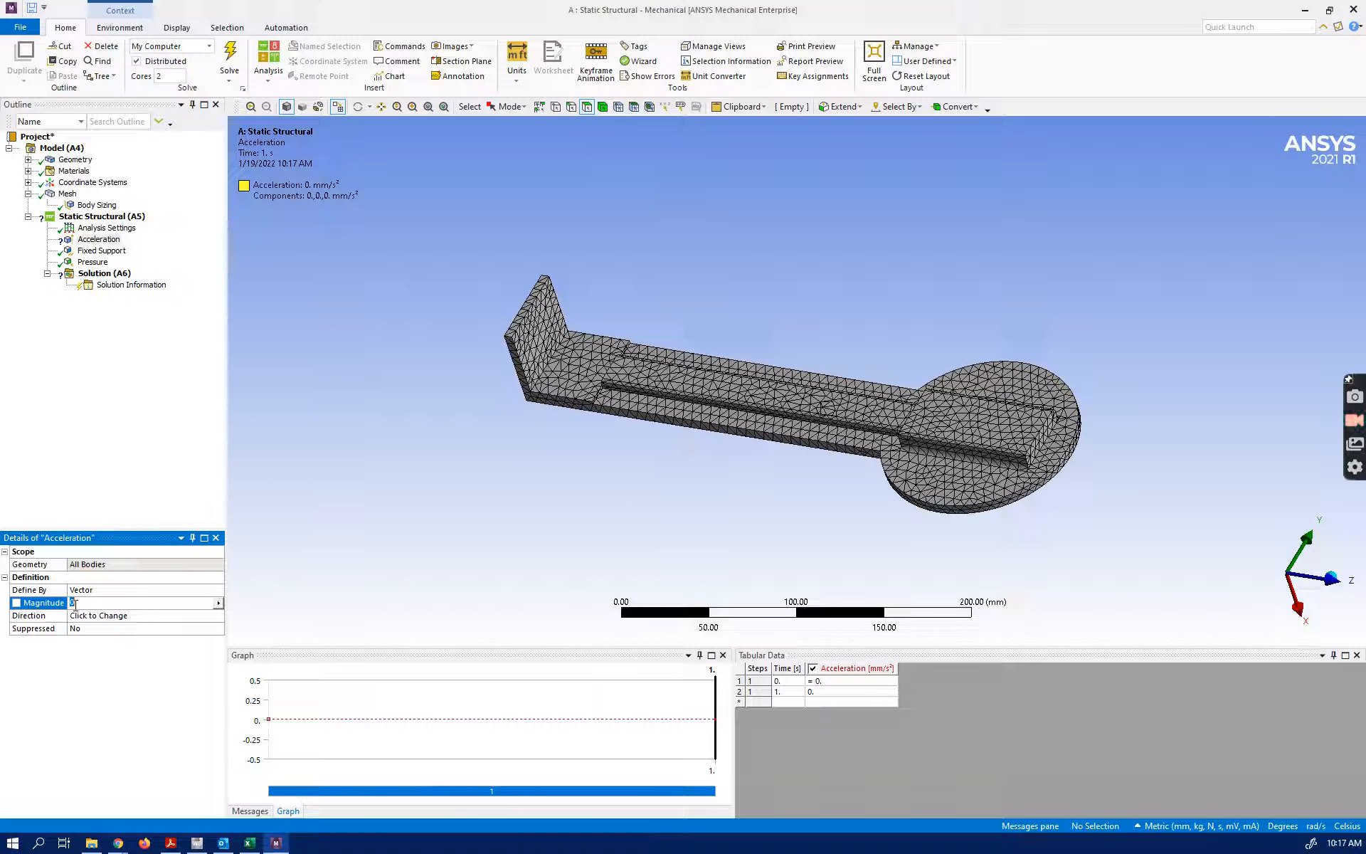
type("9810")
key("Return")
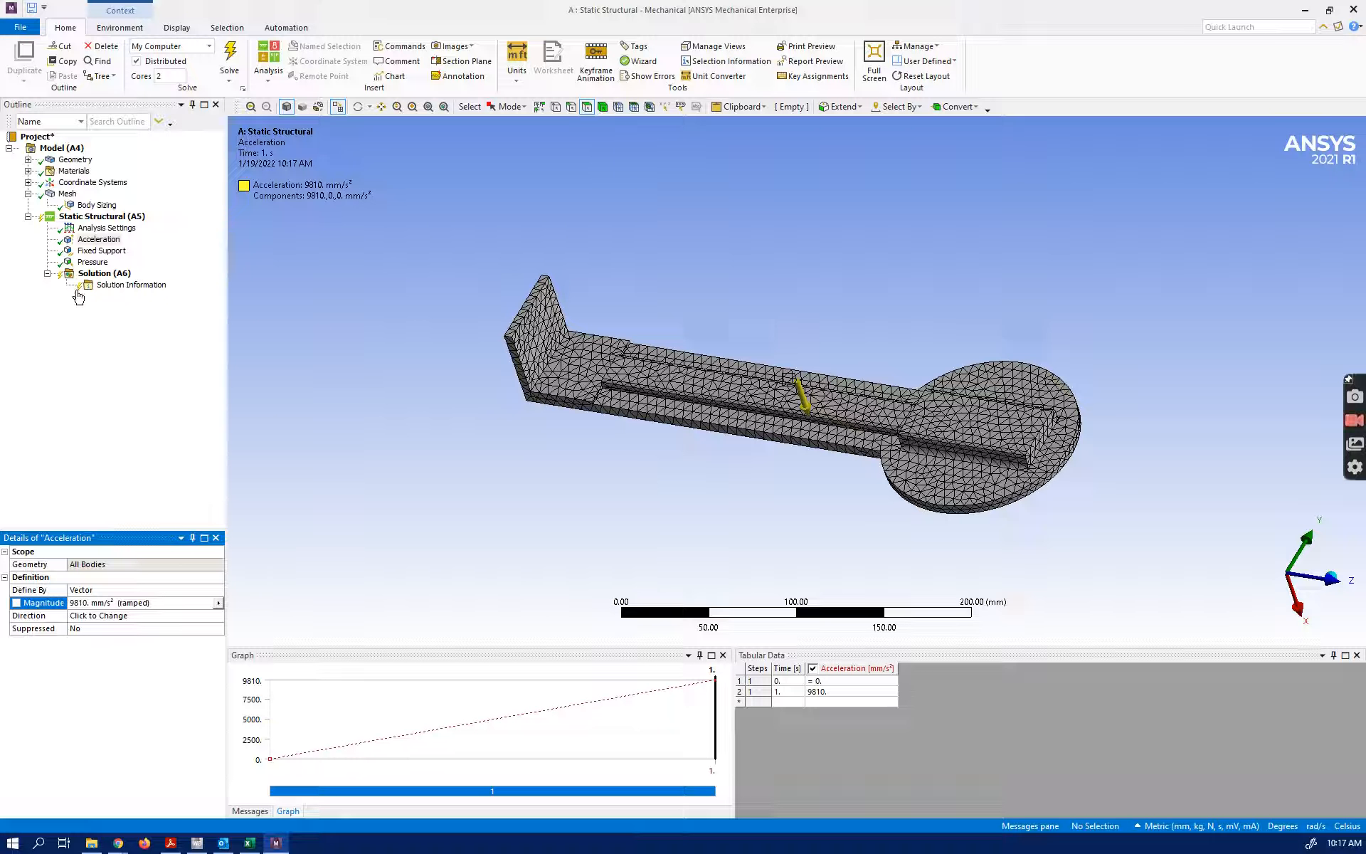
Add total deformation and equivalent (von-Mises) stress results to the solution
right_click(105, 276)
mouse_move(130, 280)
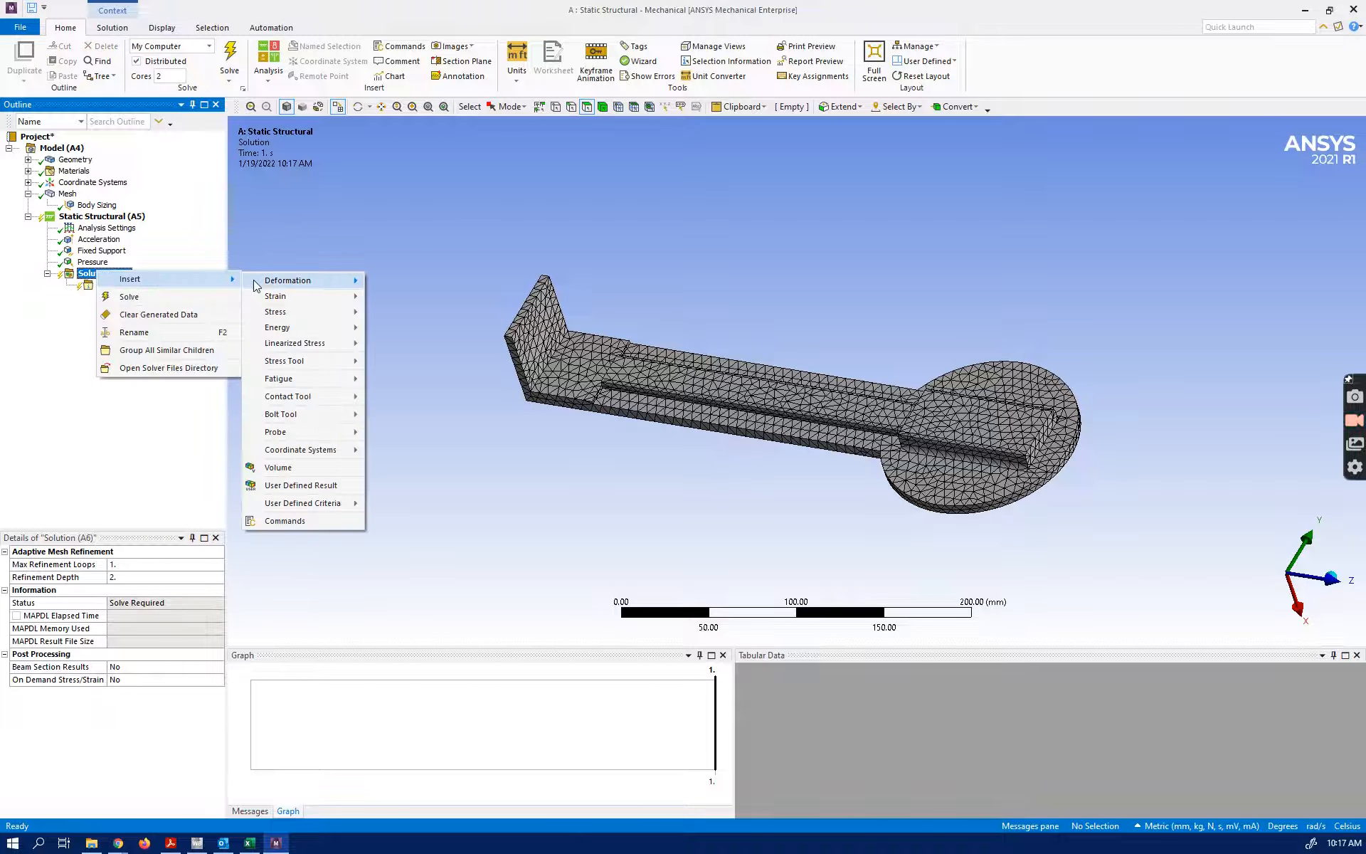
mouse_move(287, 280)
left_click(395, 281)
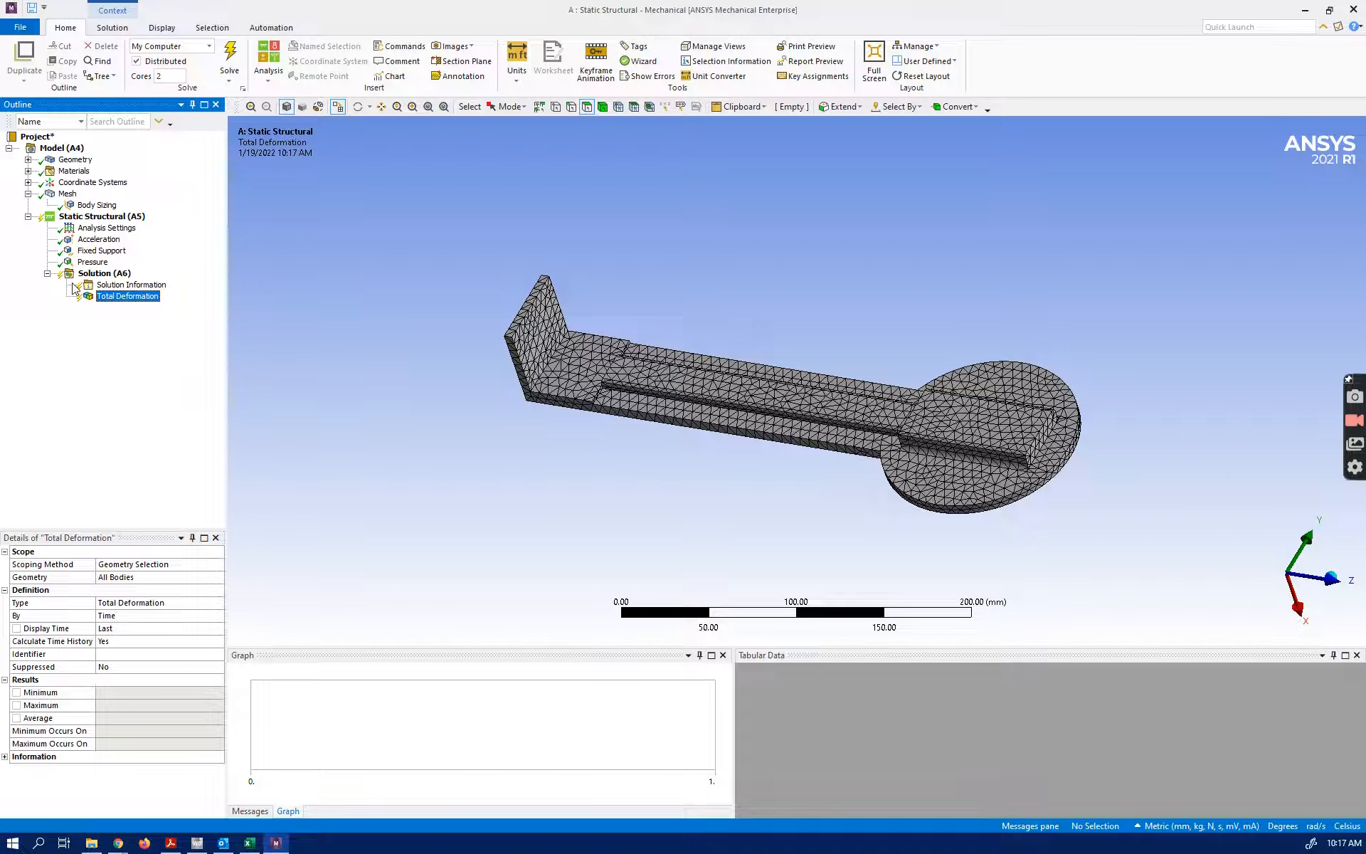
right_click(105, 275)
mouse_move(178, 286)
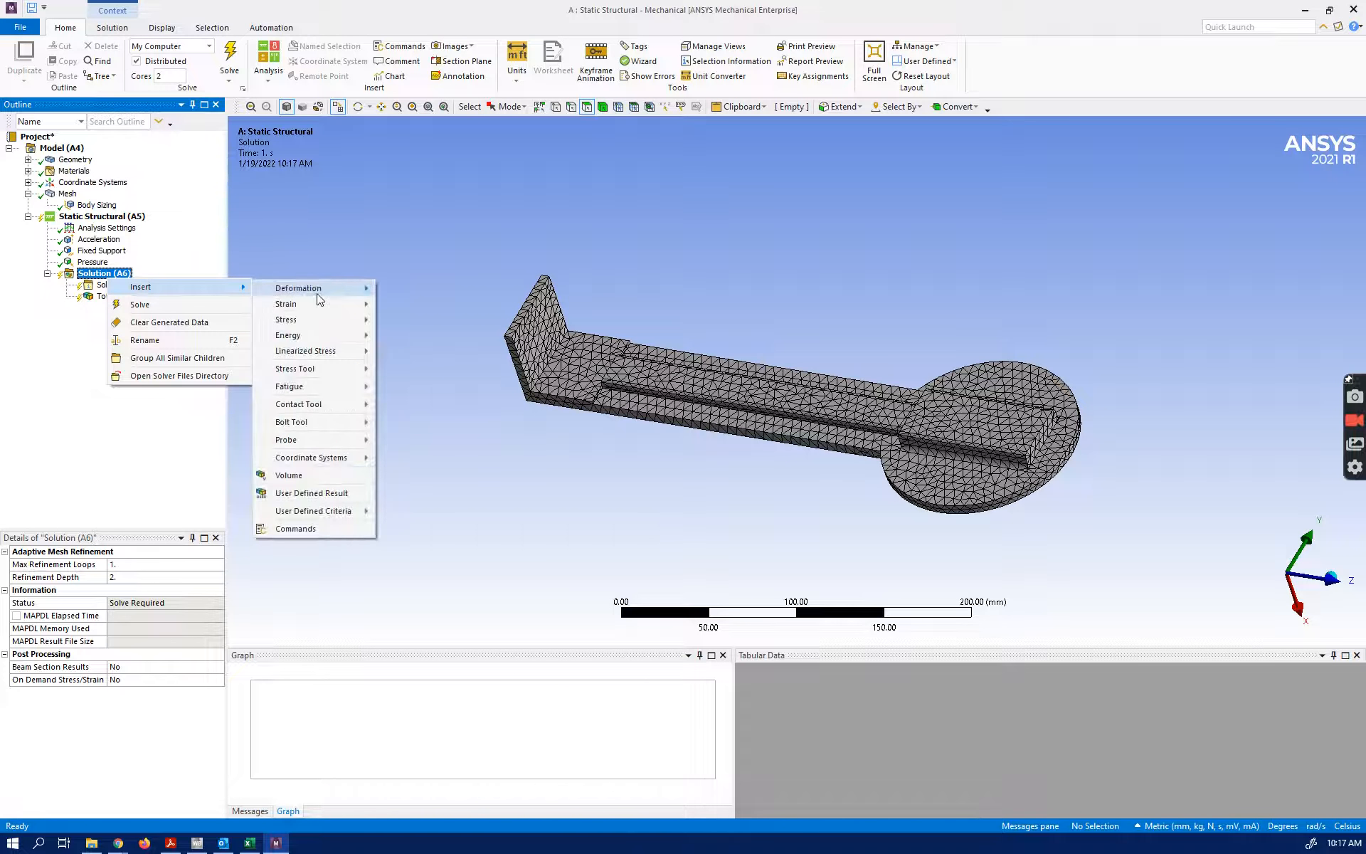
mouse_move(349, 321)
left_click(434, 321)
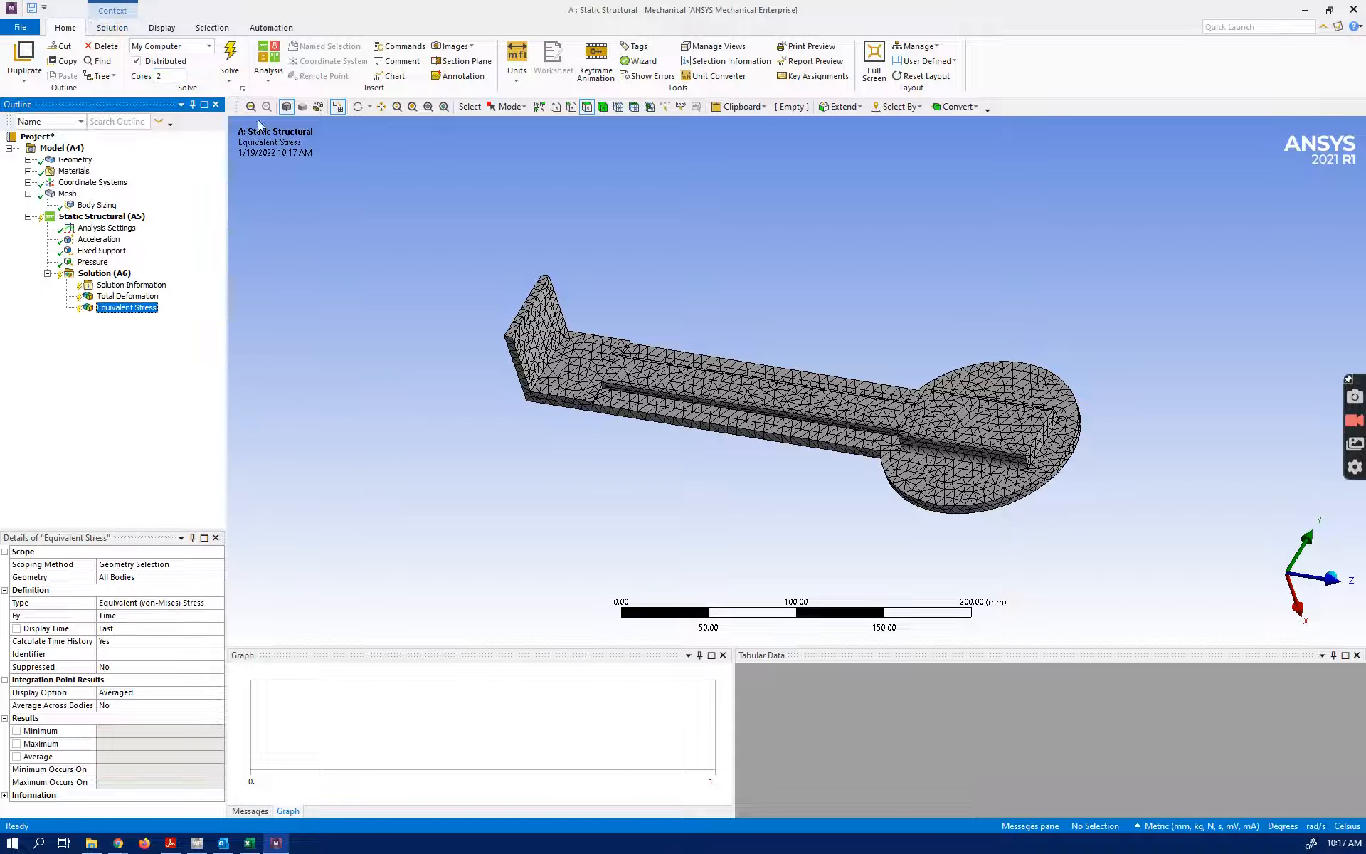
Solve the static structural analysis and display its total deformation and equivalent stress results
left_click(229, 78)
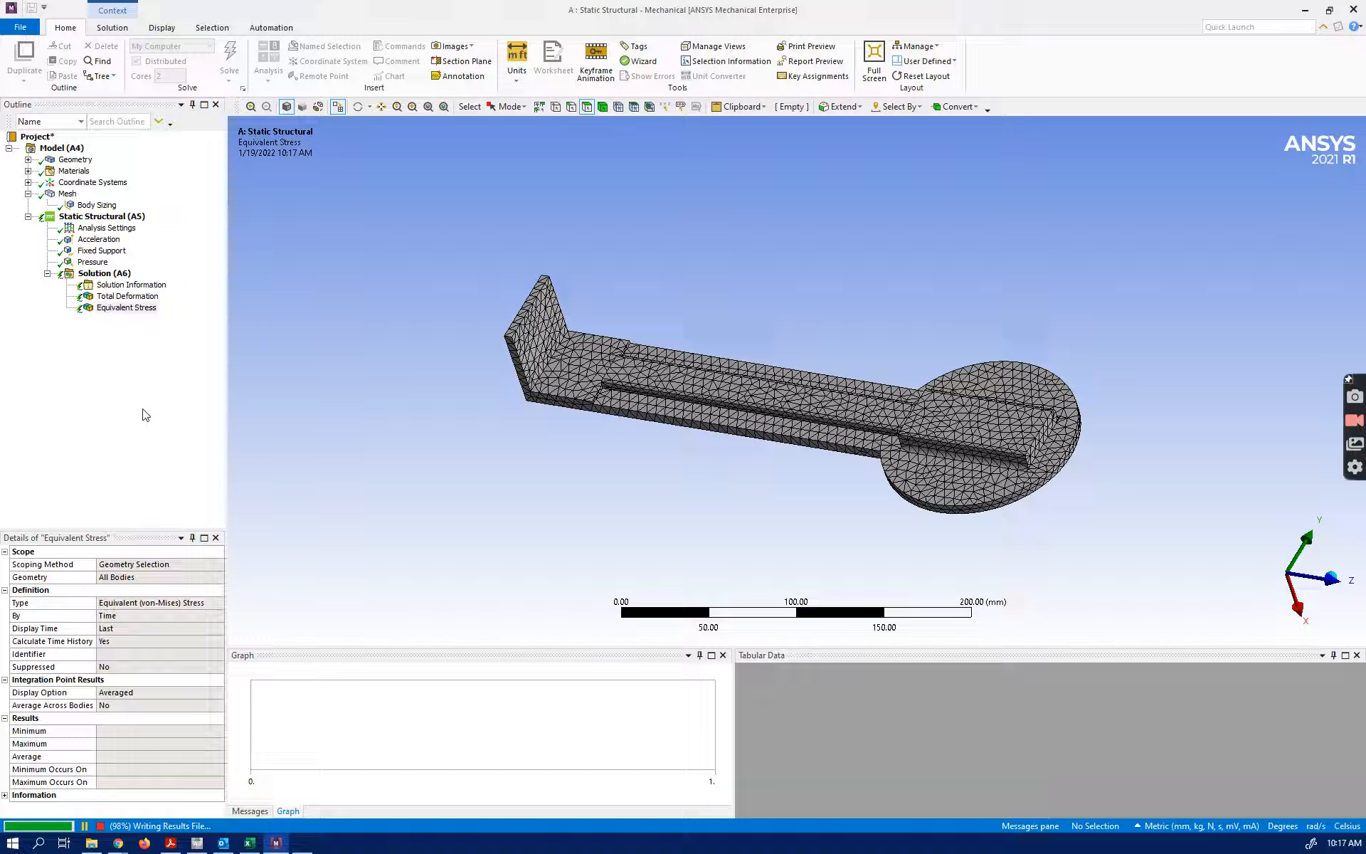
left_click(140, 299)
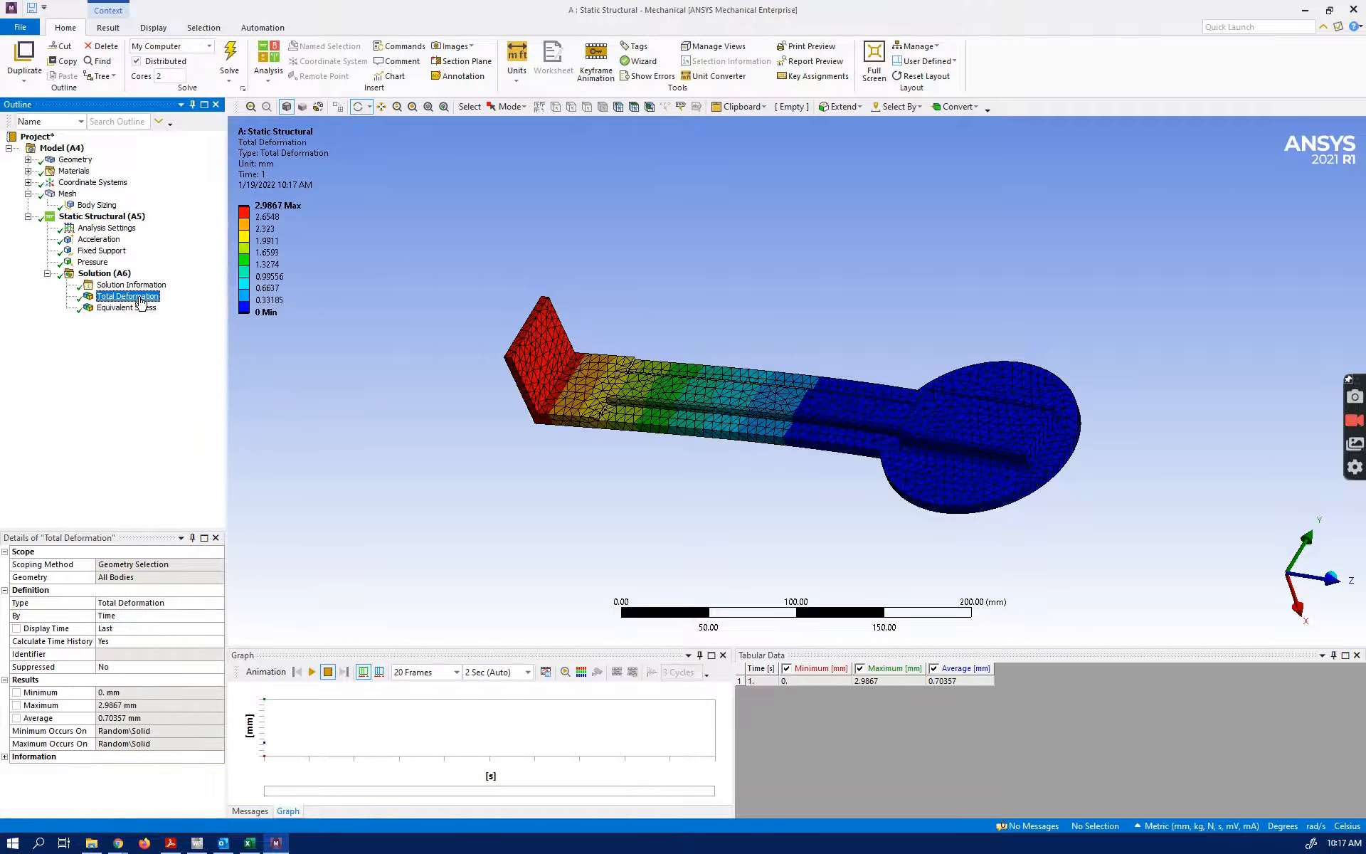
left_click(266, 218)
left_click(124, 307)
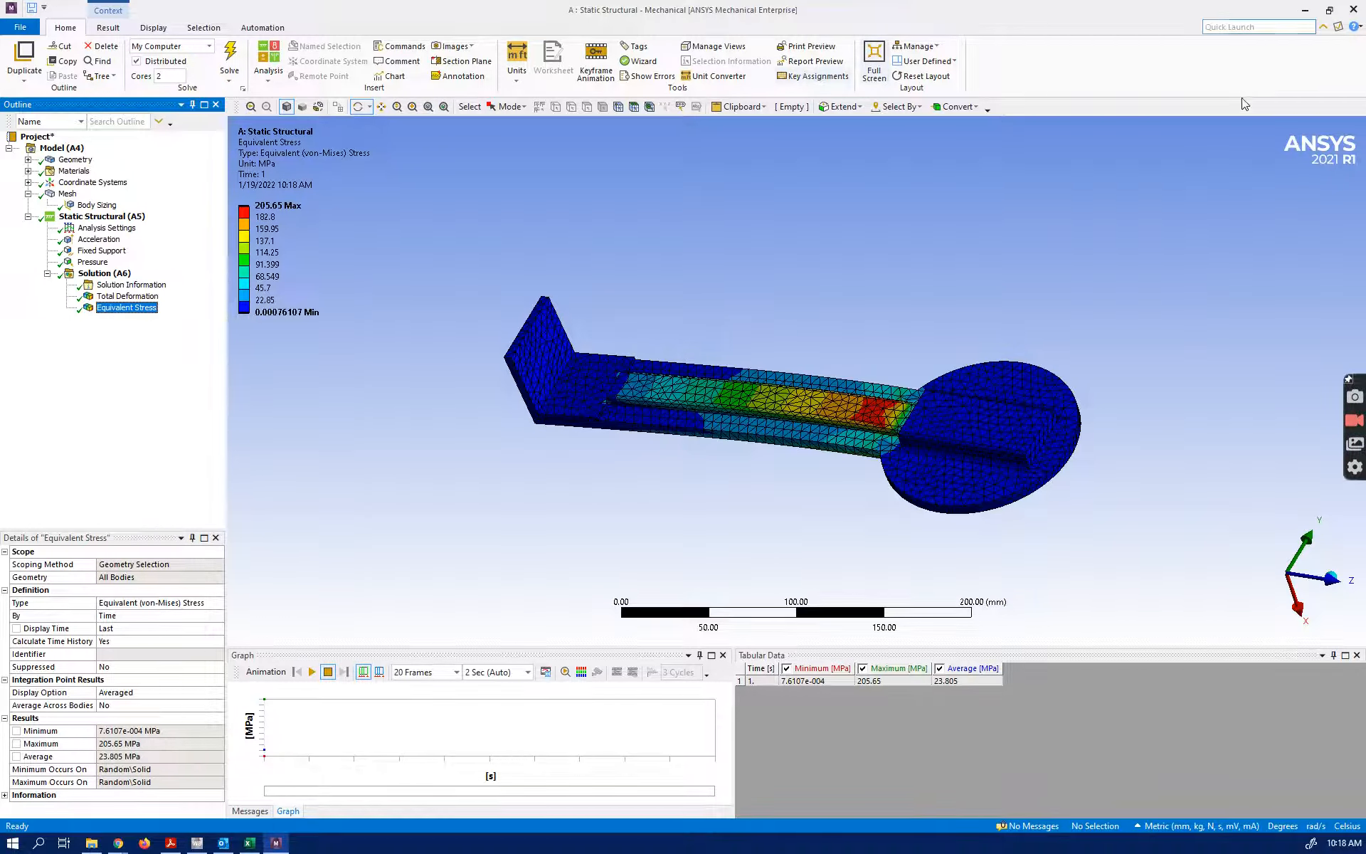
Return to Workbench, link a new Modal system to the Static Structural system's Model cell, and open the shared model
left_click(1346, 10)
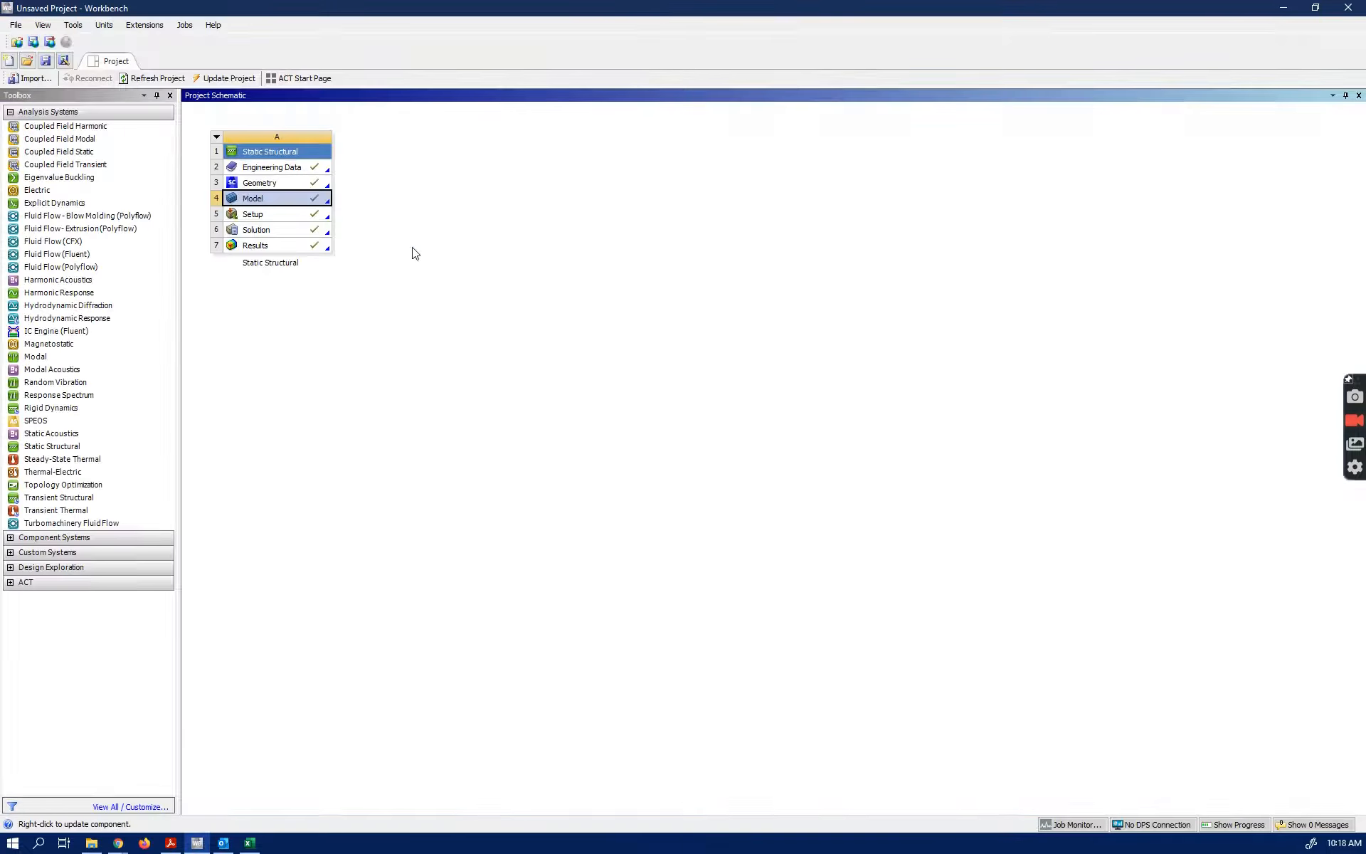
left_click_drag(43, 356, 304, 204)
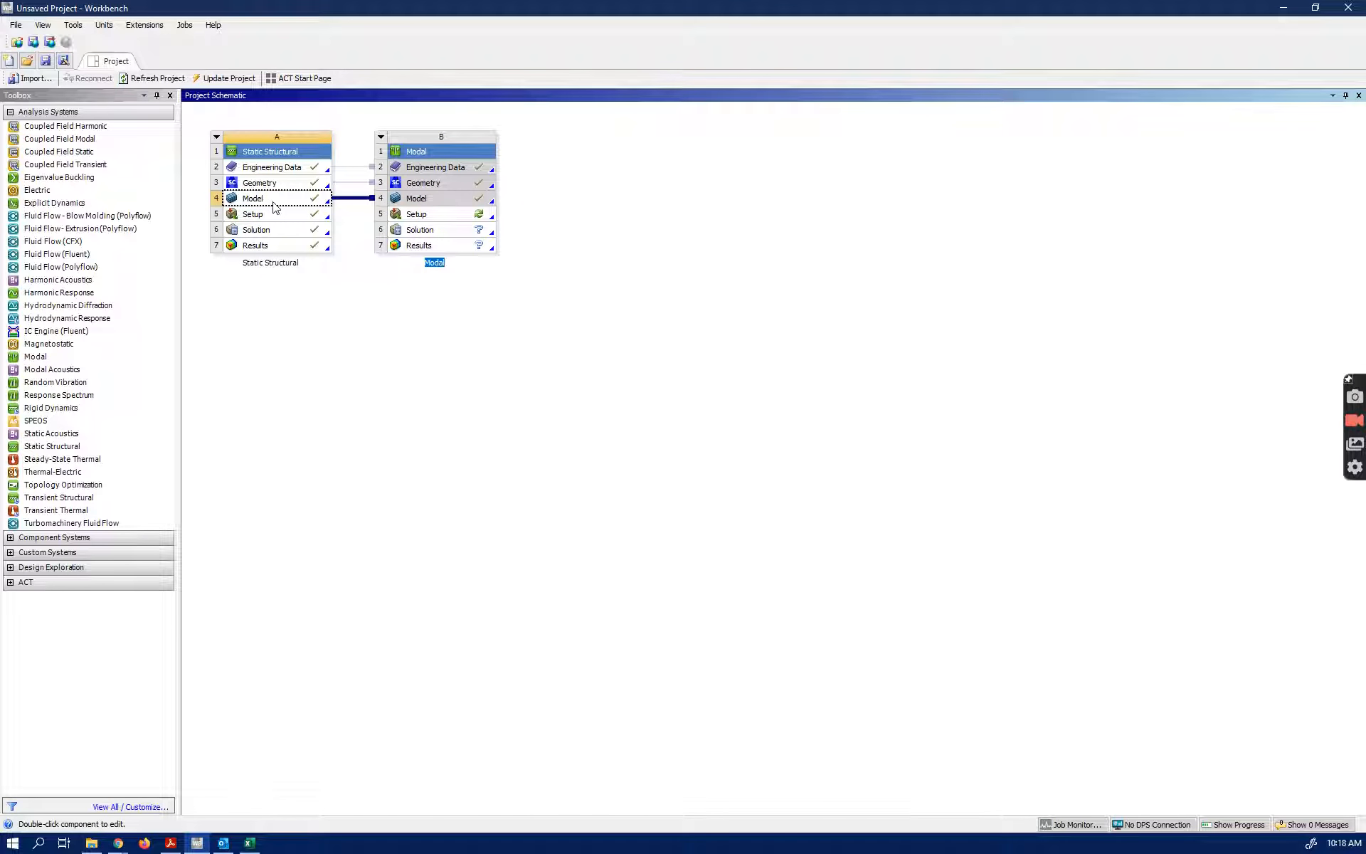
double_click(275, 203)
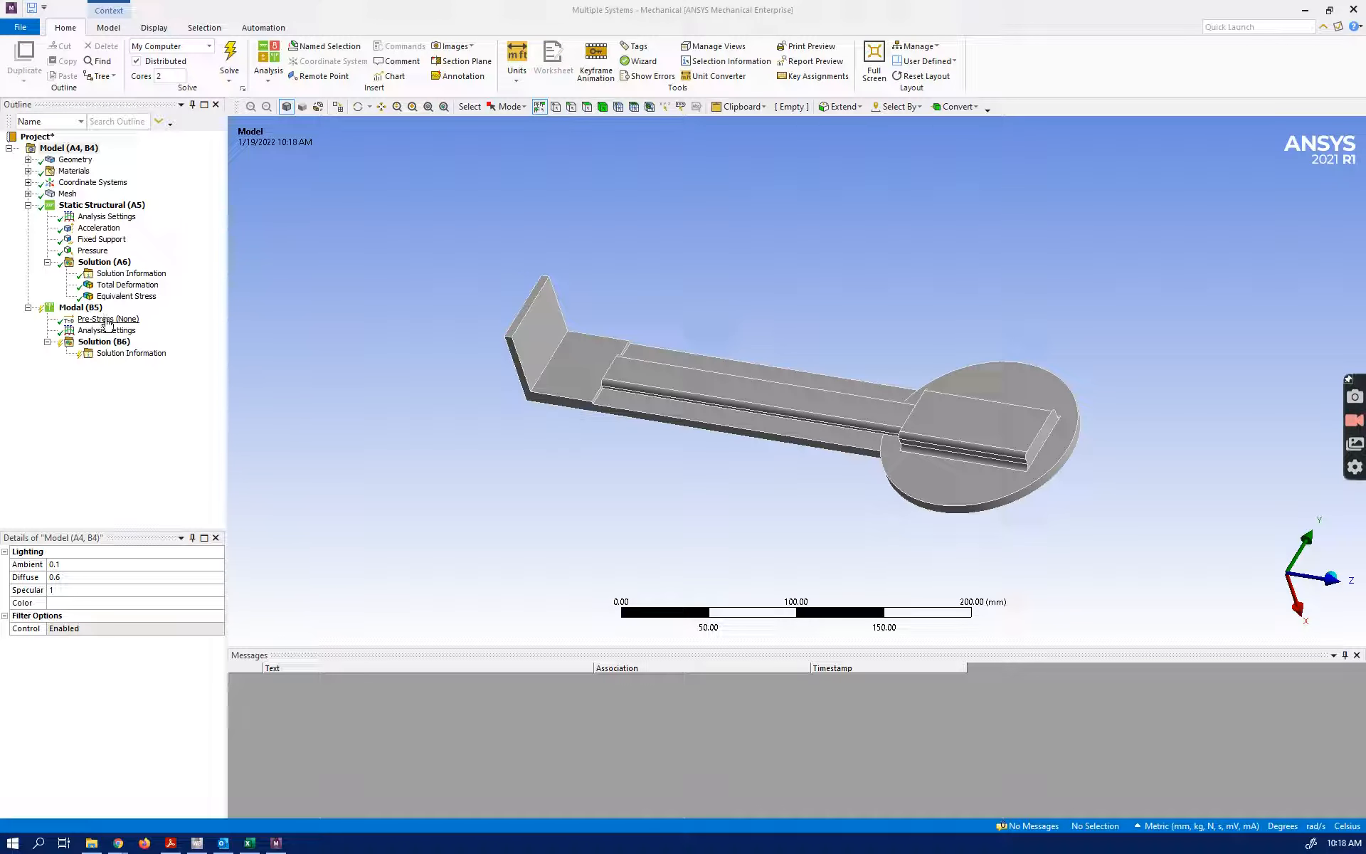
Copy the static structural fixed support into the modal analysis and solve it for its natural frequencies
left_click(107, 242)
left_click_drag(108, 244, 73, 313)
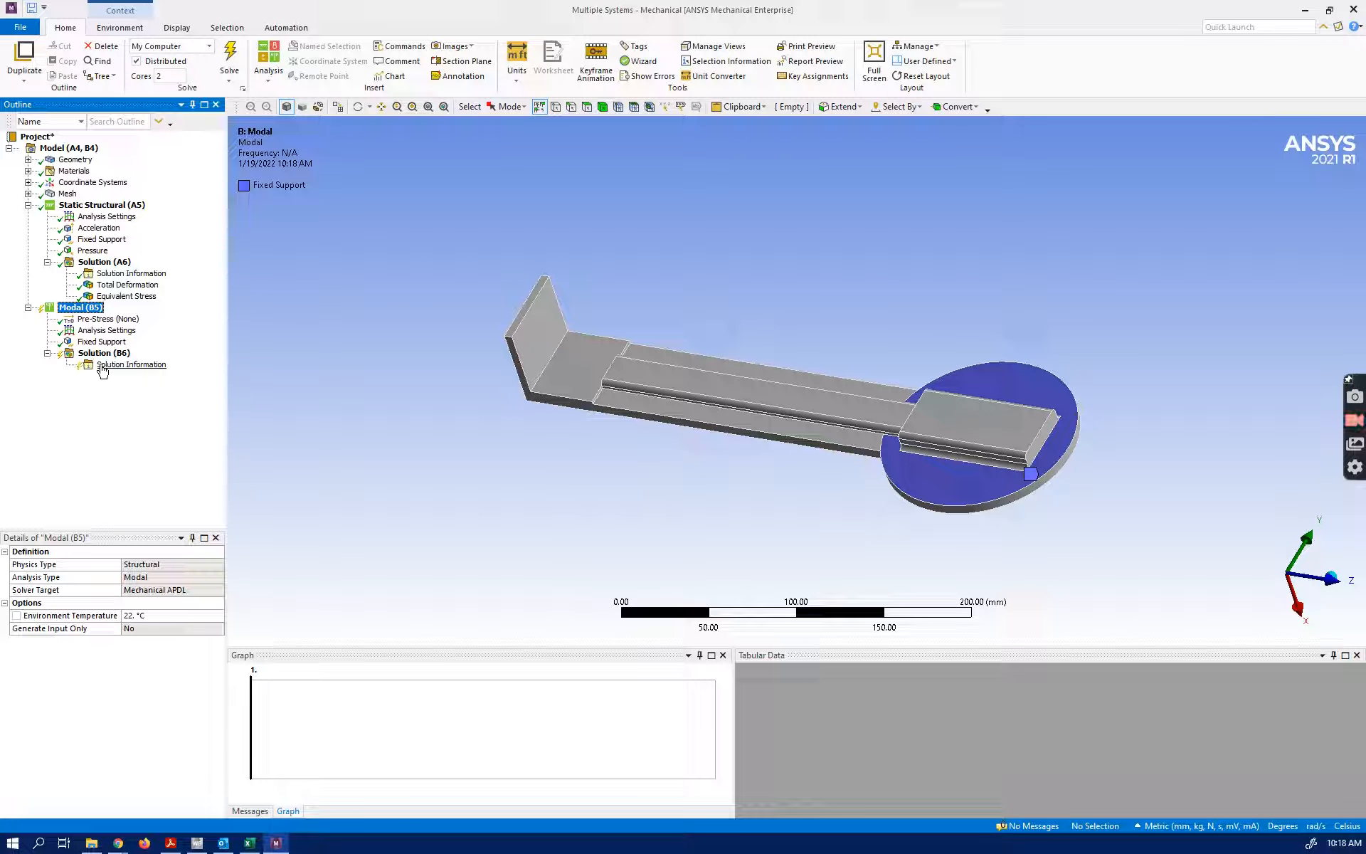
left_click(228, 62)
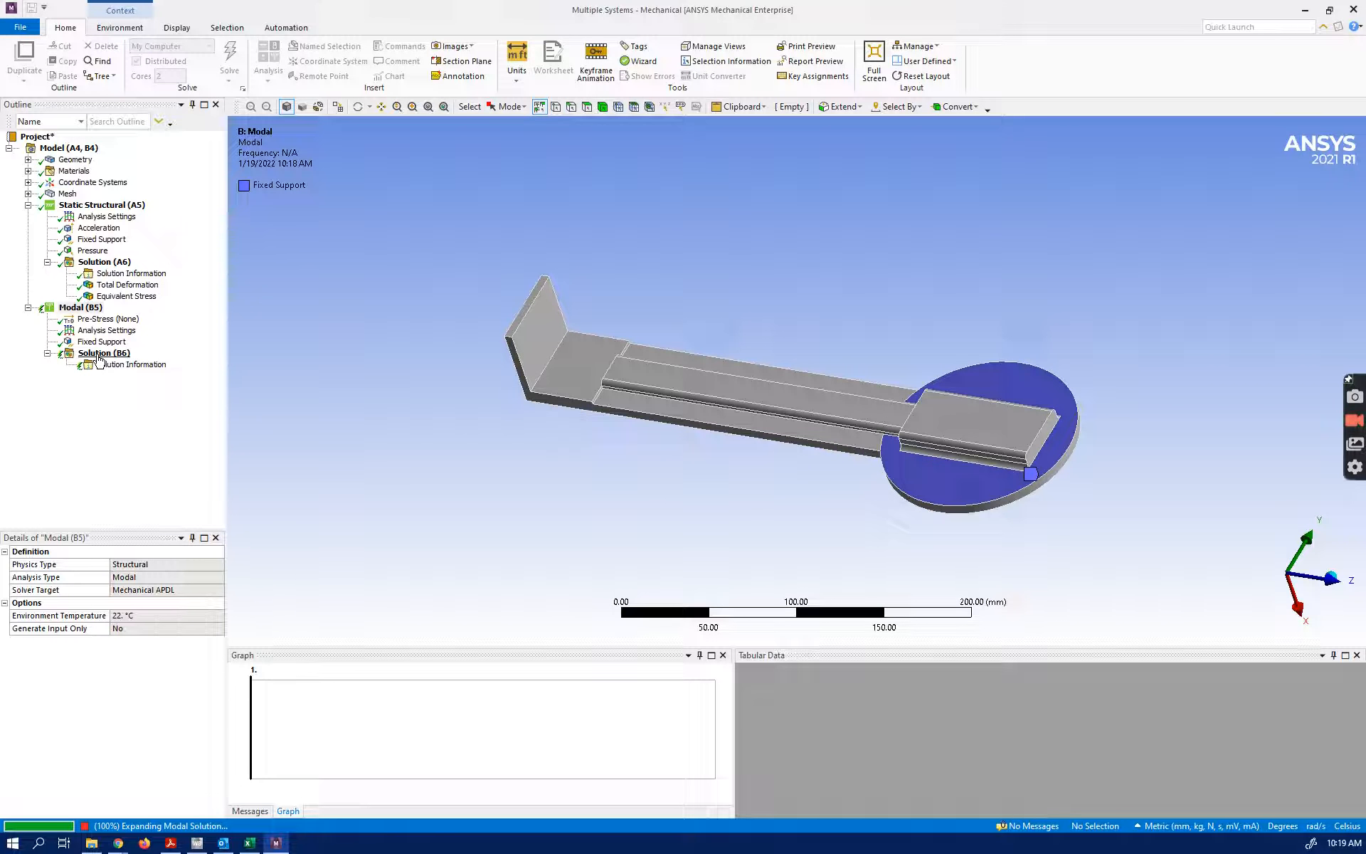
left_click(99, 355)
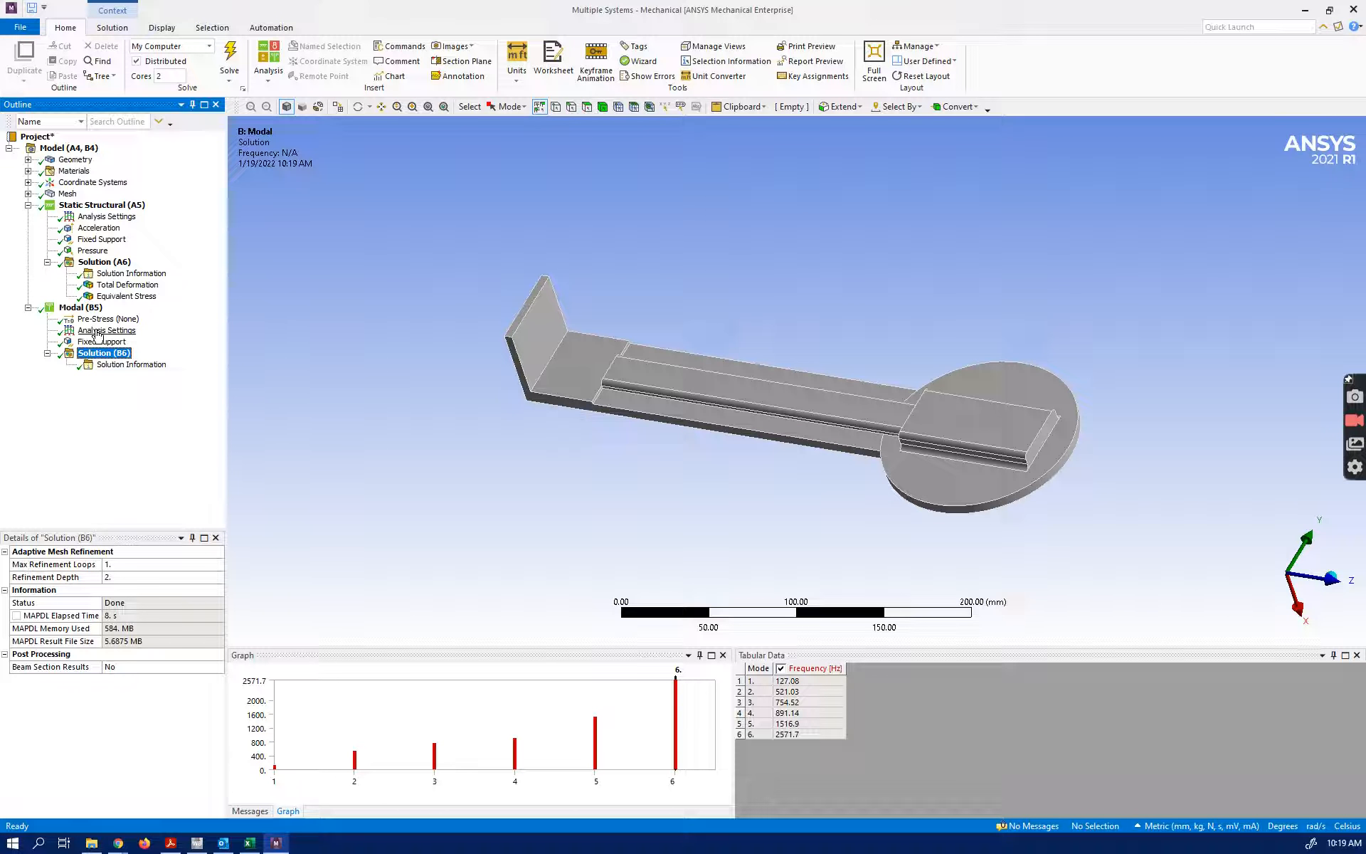
Turn on Limit Search to Range in the modal analysis settings and set it back to No
left_click(100, 331)
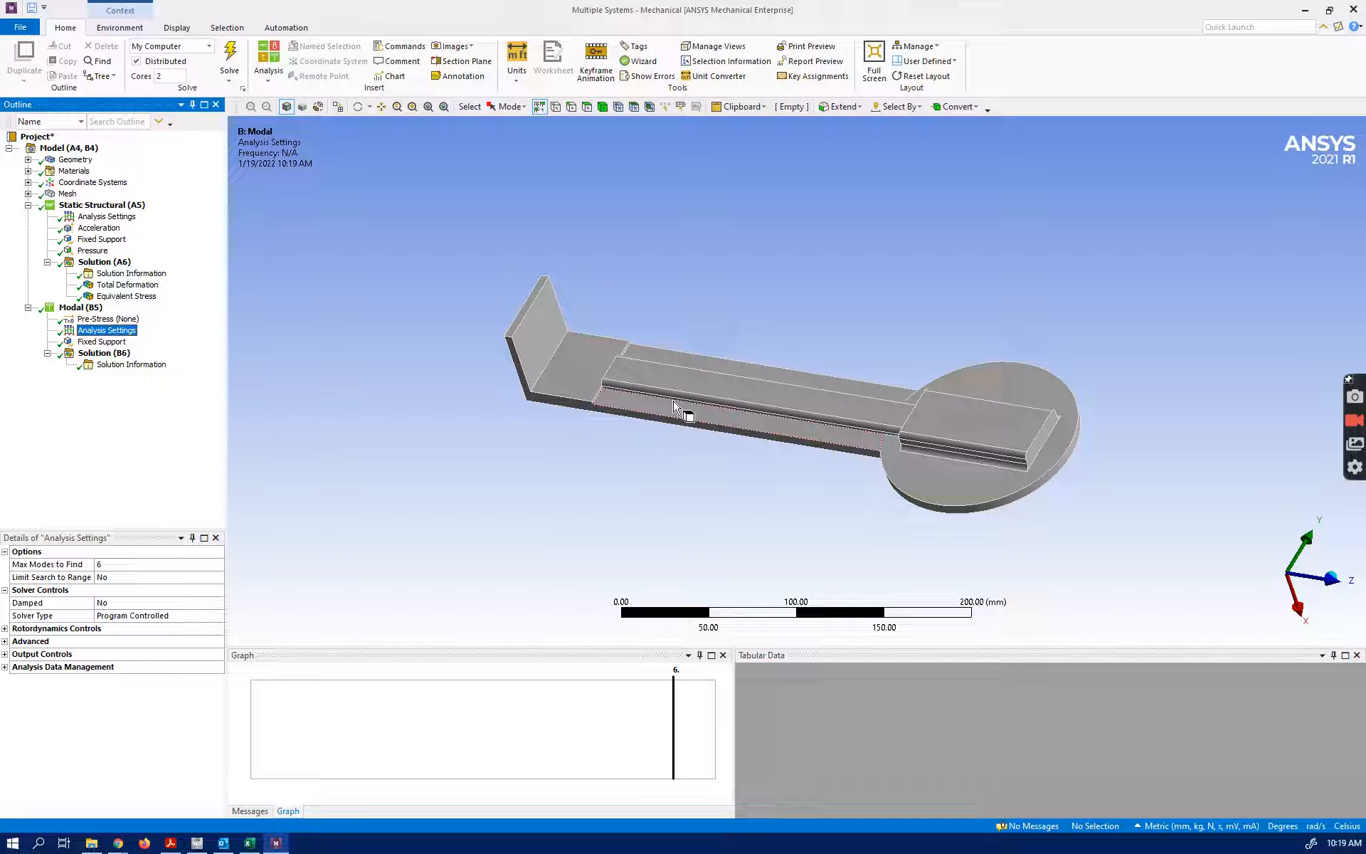
left_click(108, 578)
left_click(217, 578)
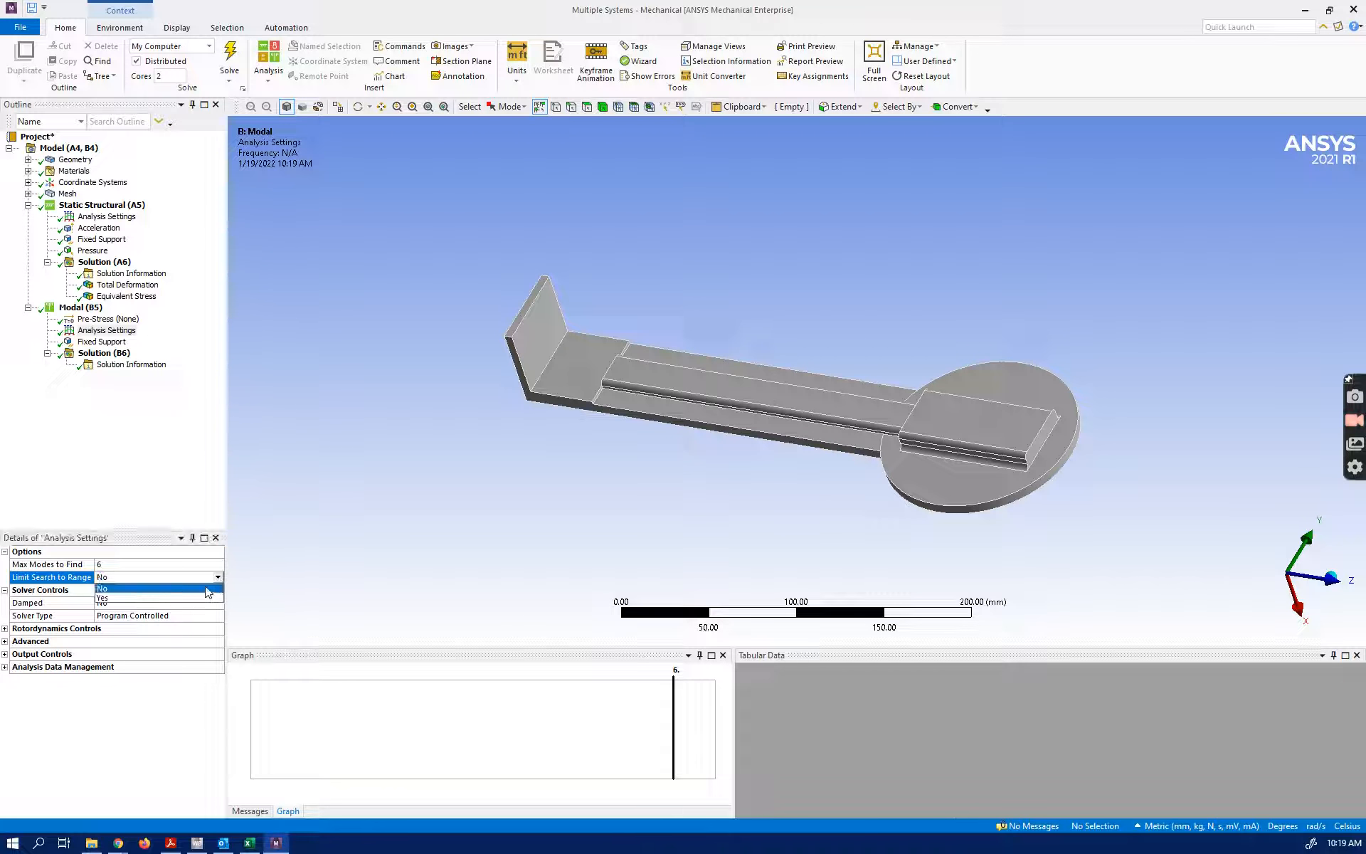
left_click(103, 599)
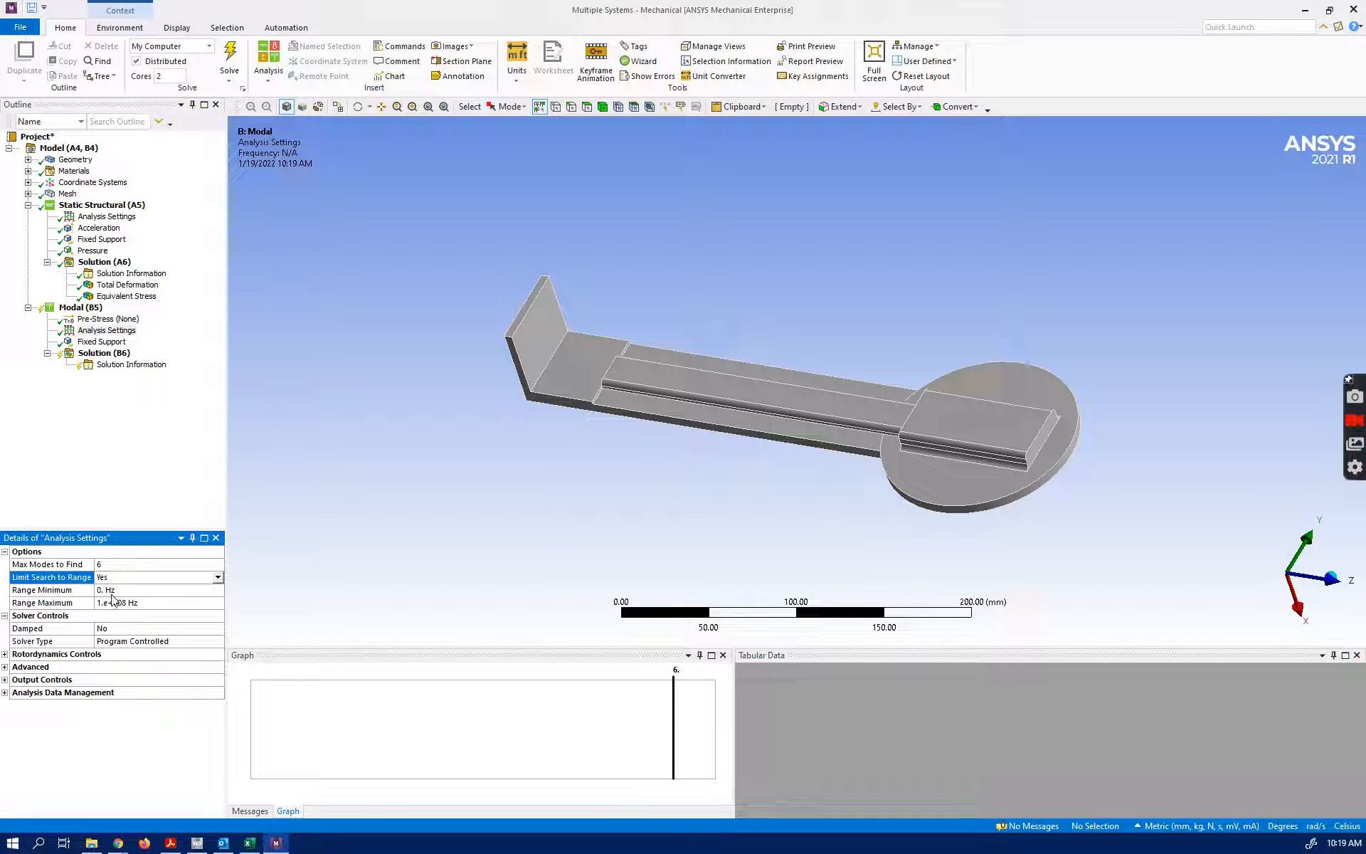
left_click(219, 578)
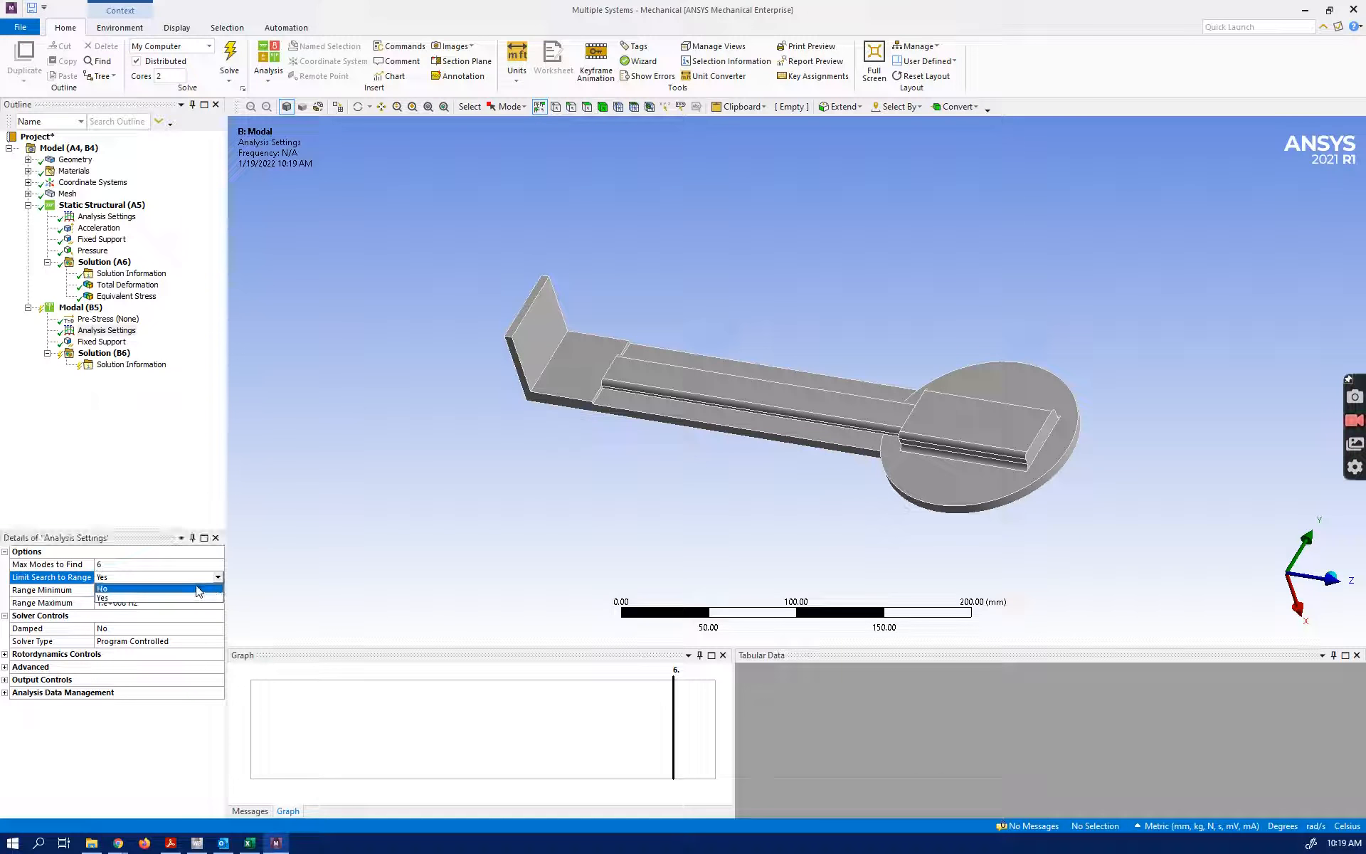
left_click(175, 594)
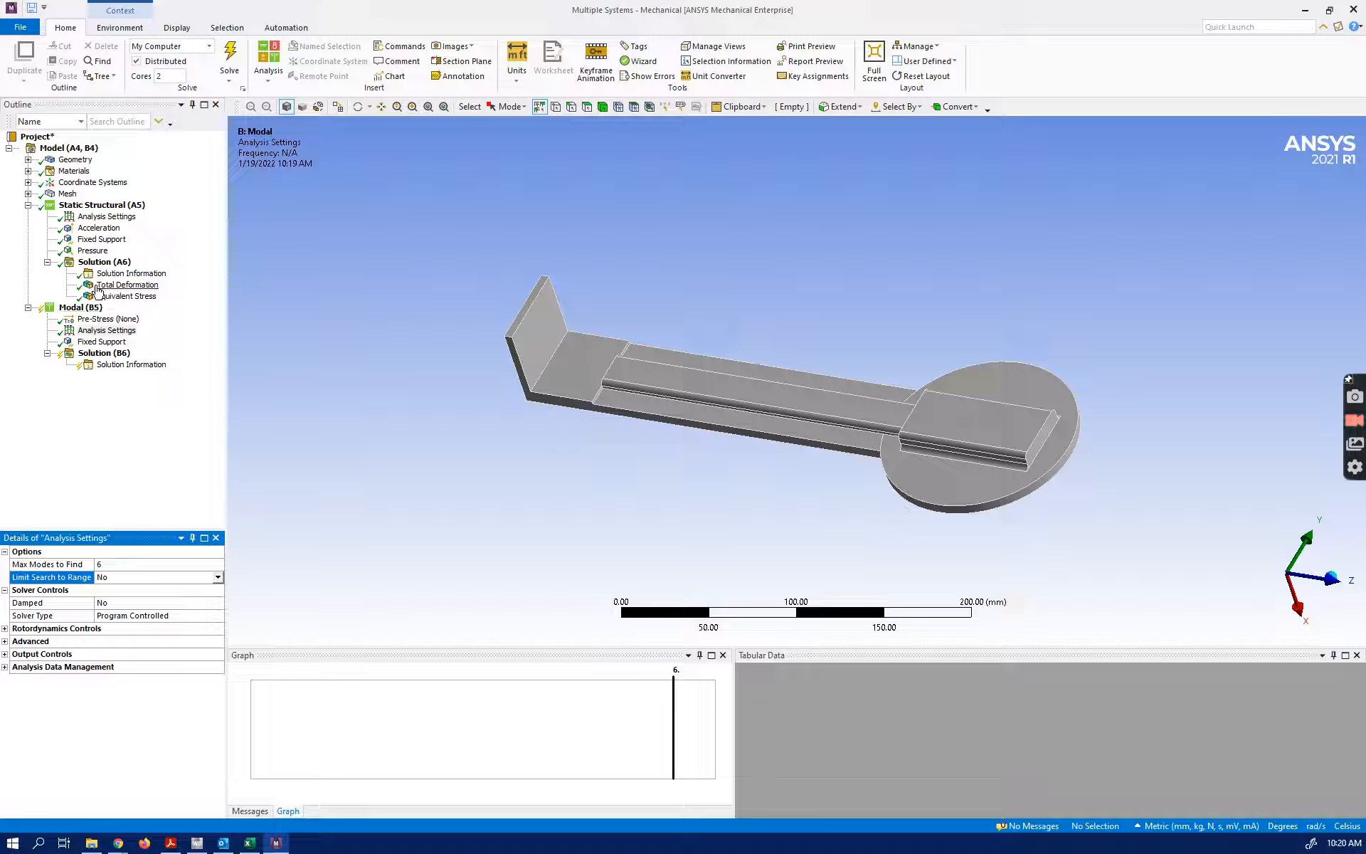
Solve the modal analysis again and display the table of modal frequencies
left_click(94, 353)
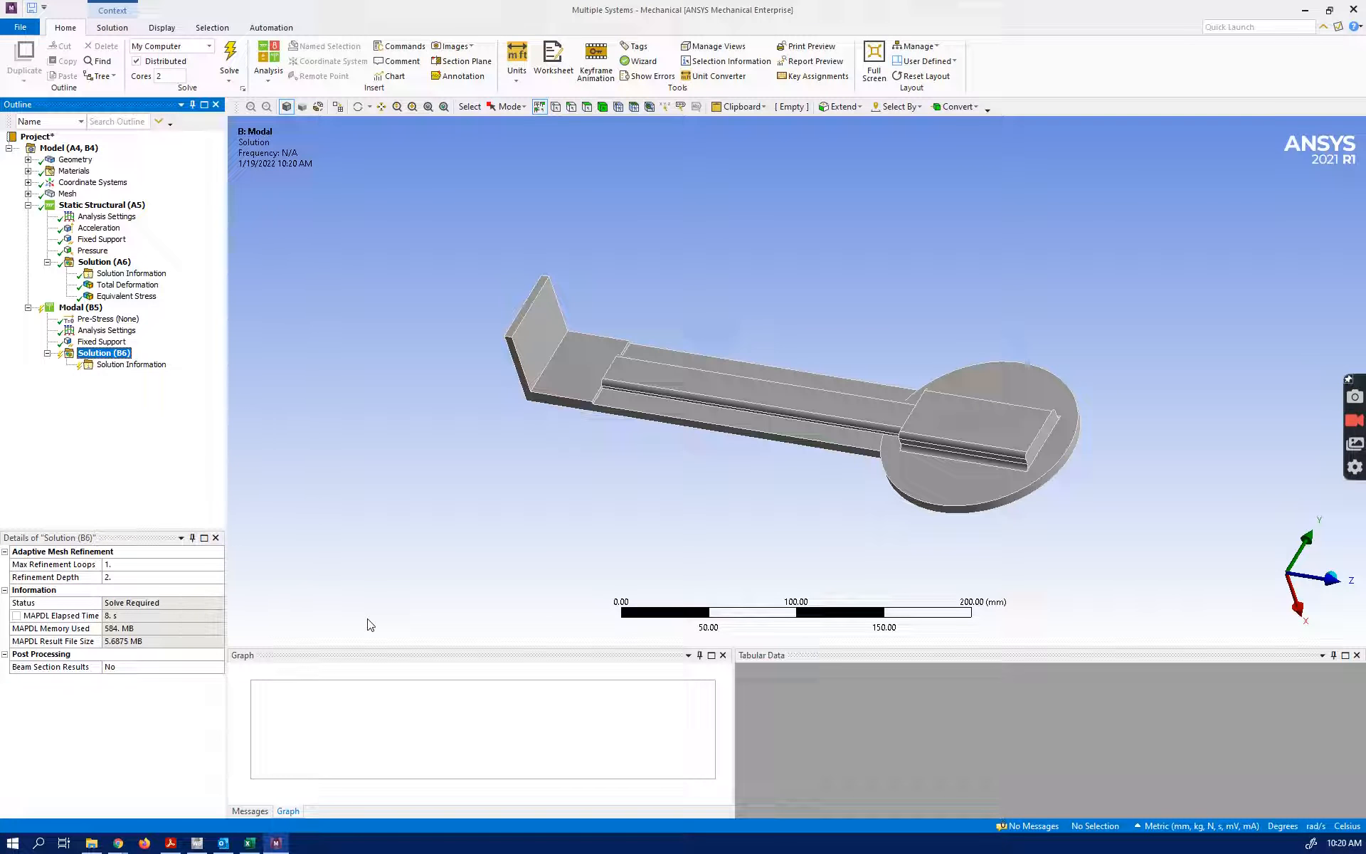
left_click(100, 365)
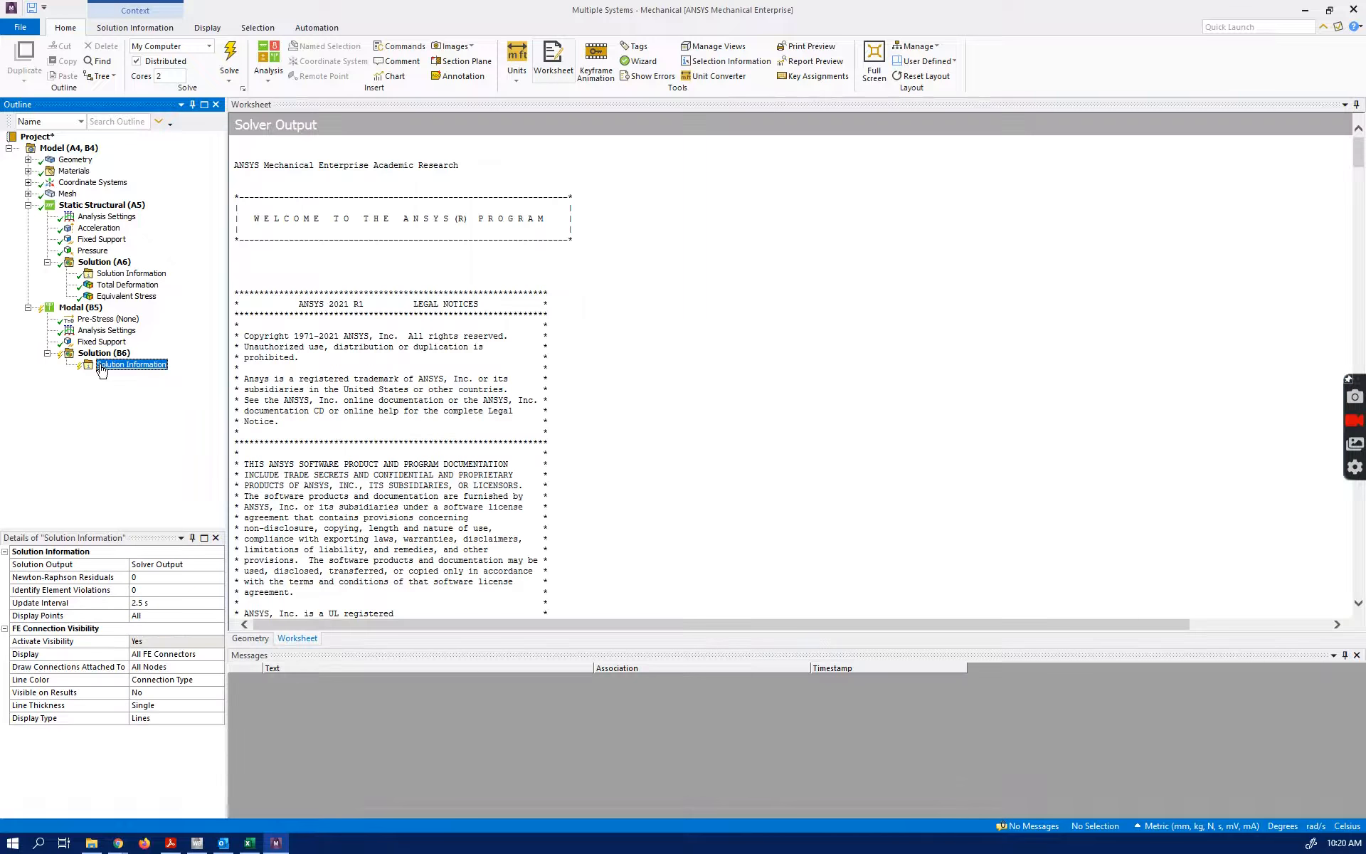
left_click(99, 356)
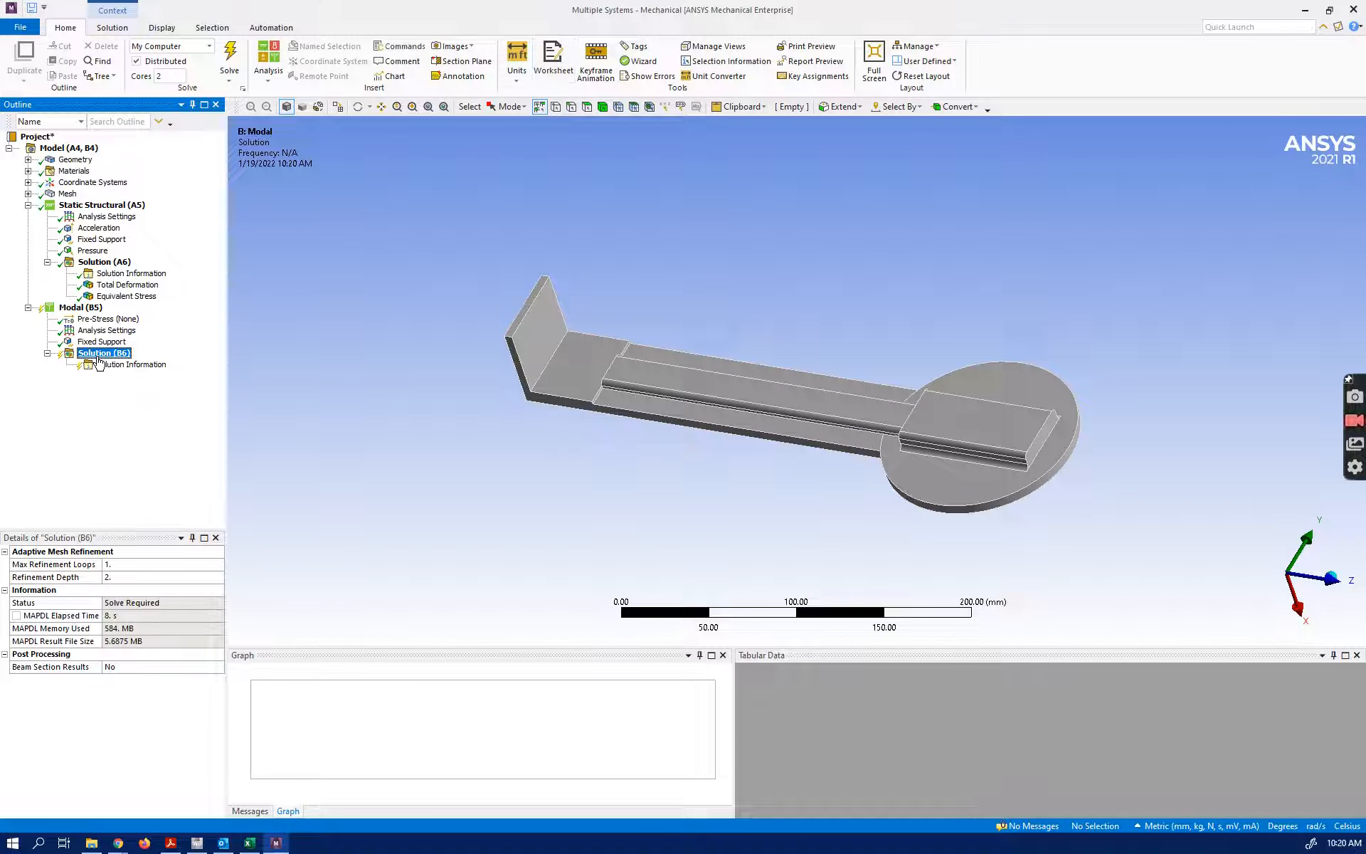
left_click(81, 307)
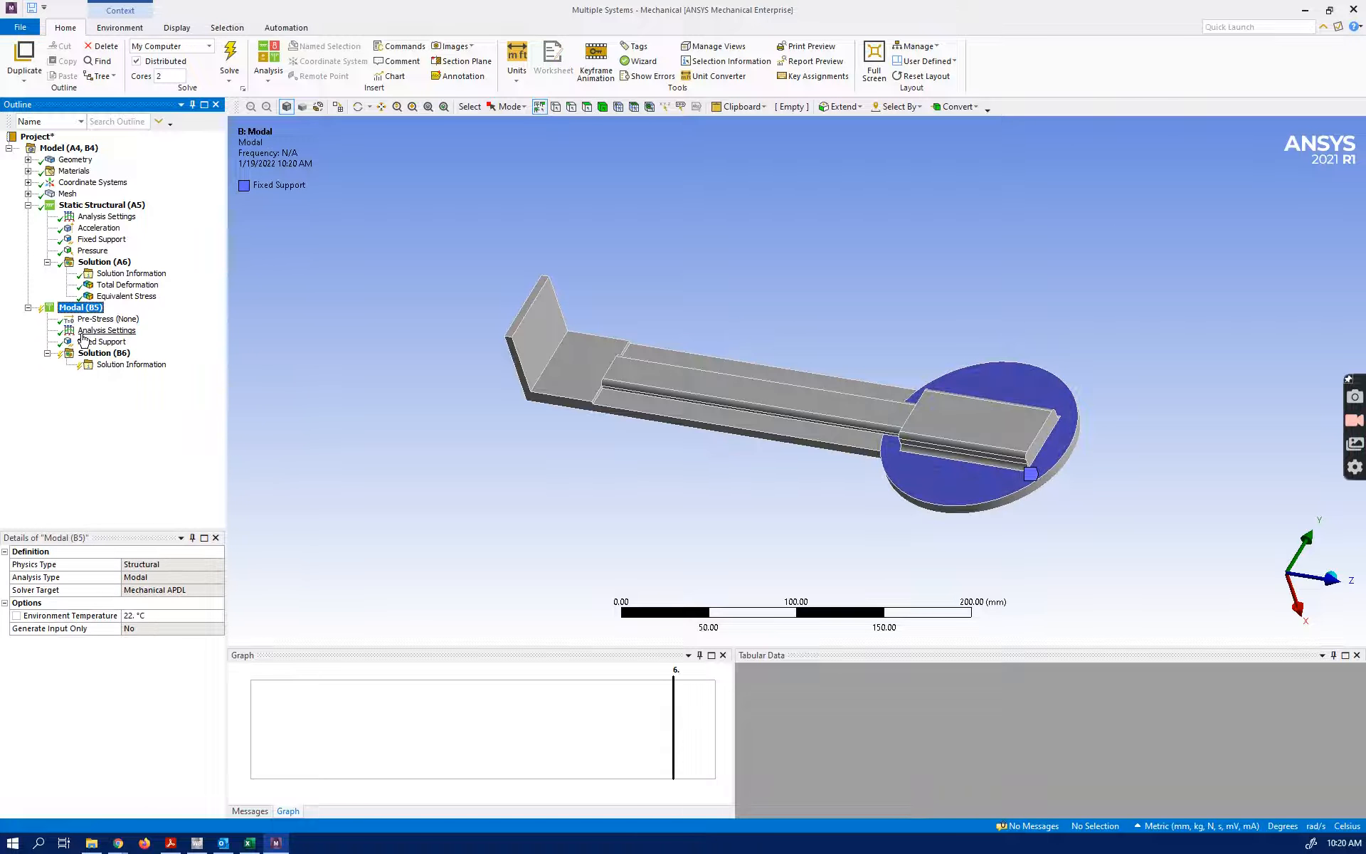
left_click(220, 67)
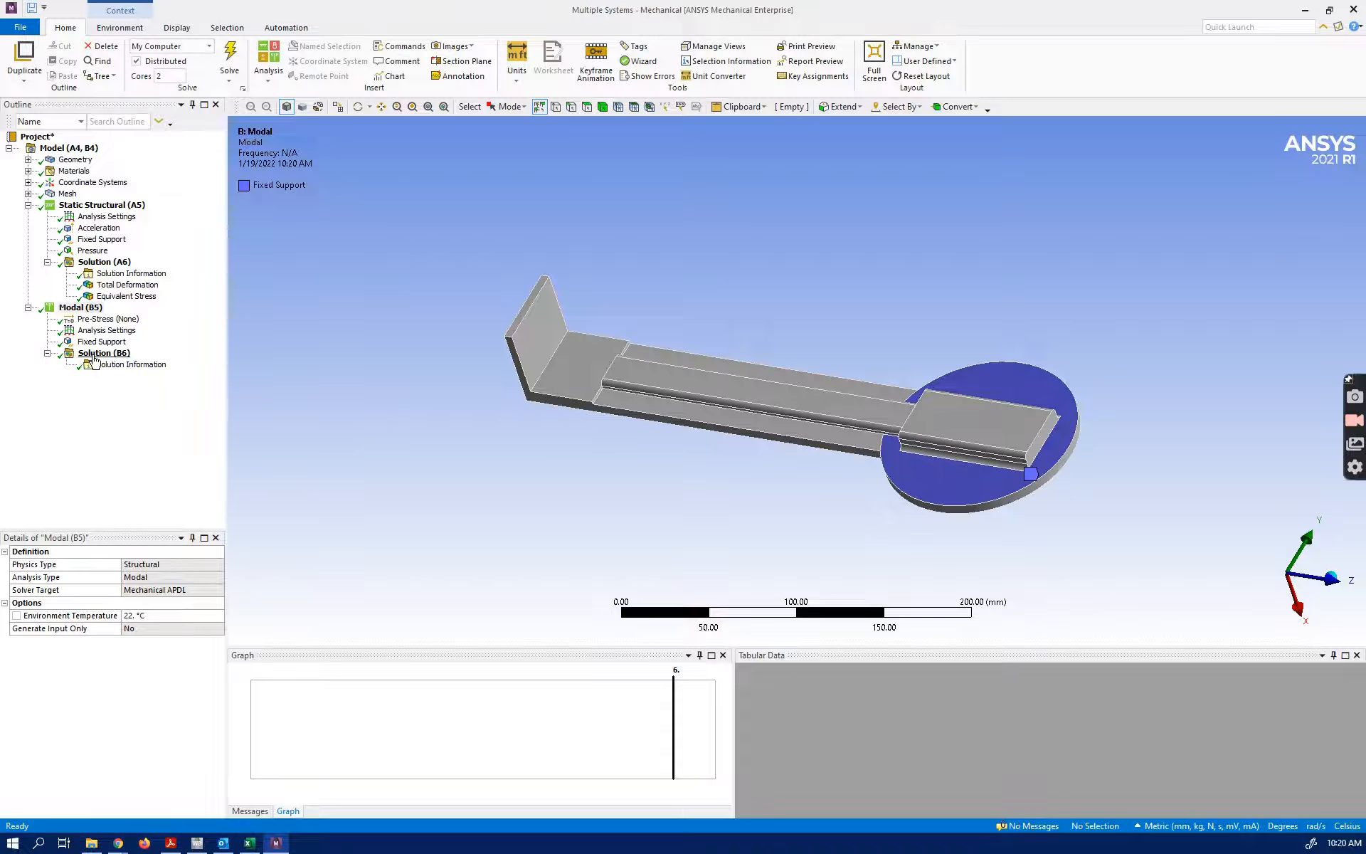
left_click(93, 355)
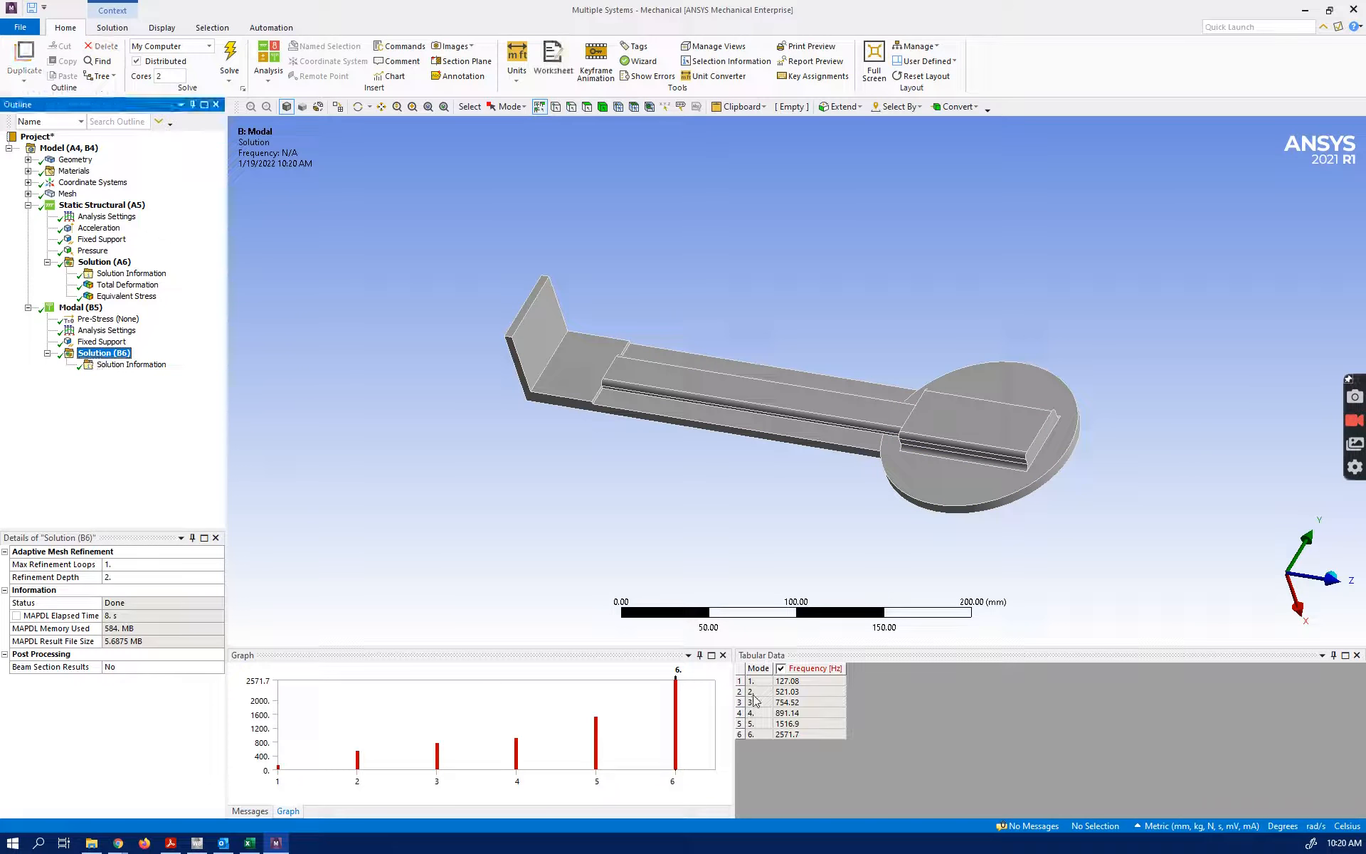
Create mode shape results for all six modal frequencies and evaluate them
left_click_drag(800, 681, 796, 731)
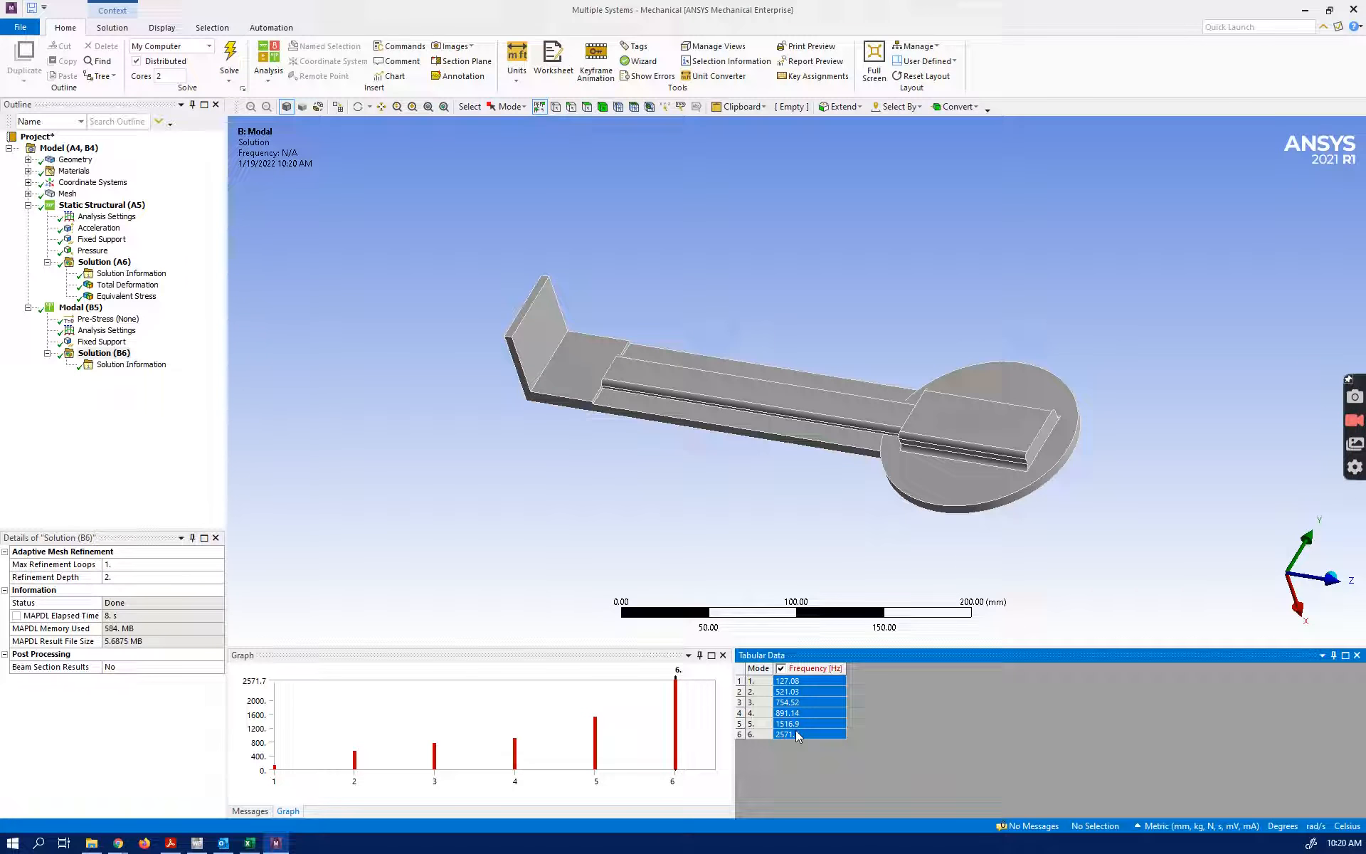
right_click(809, 739)
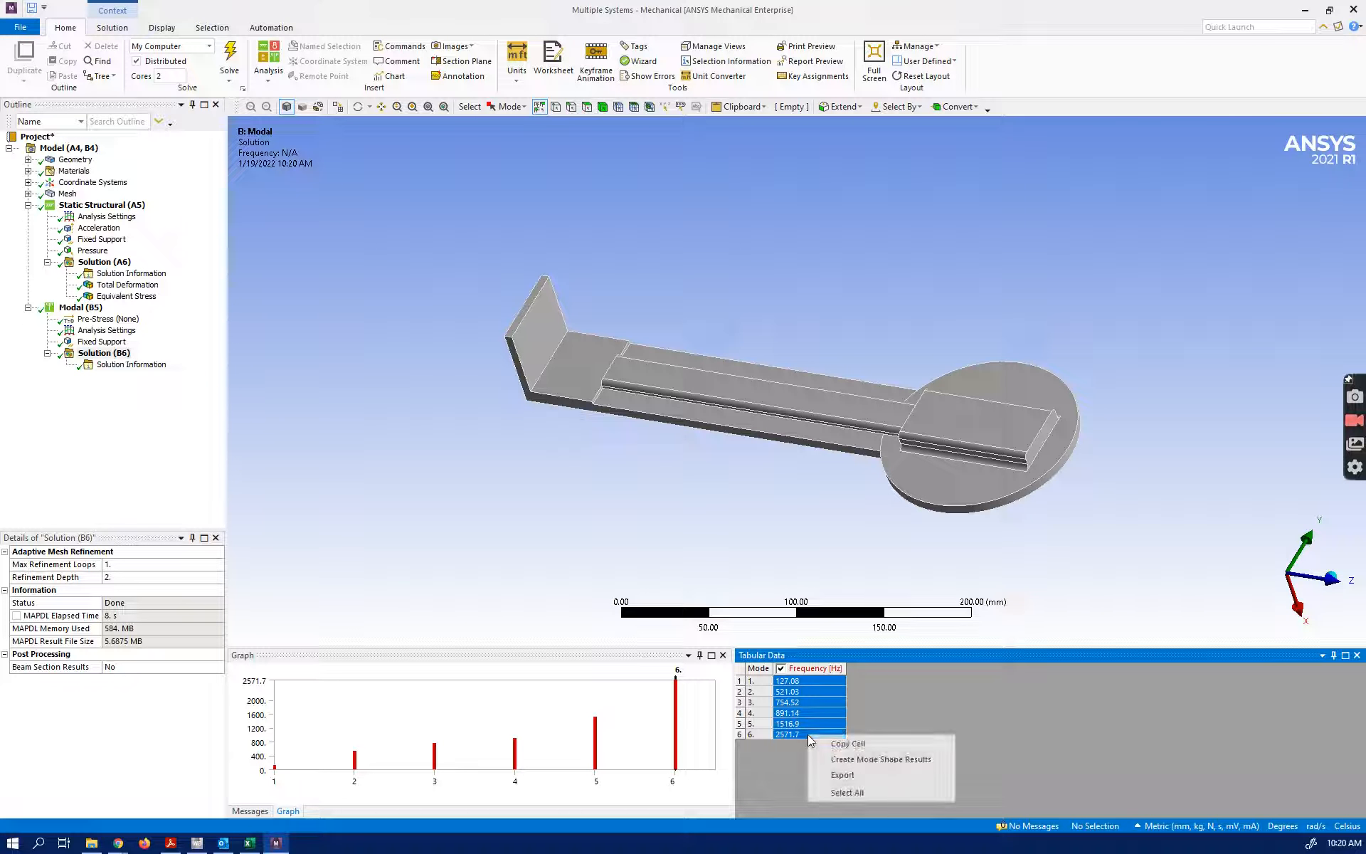
left_click(843, 759)
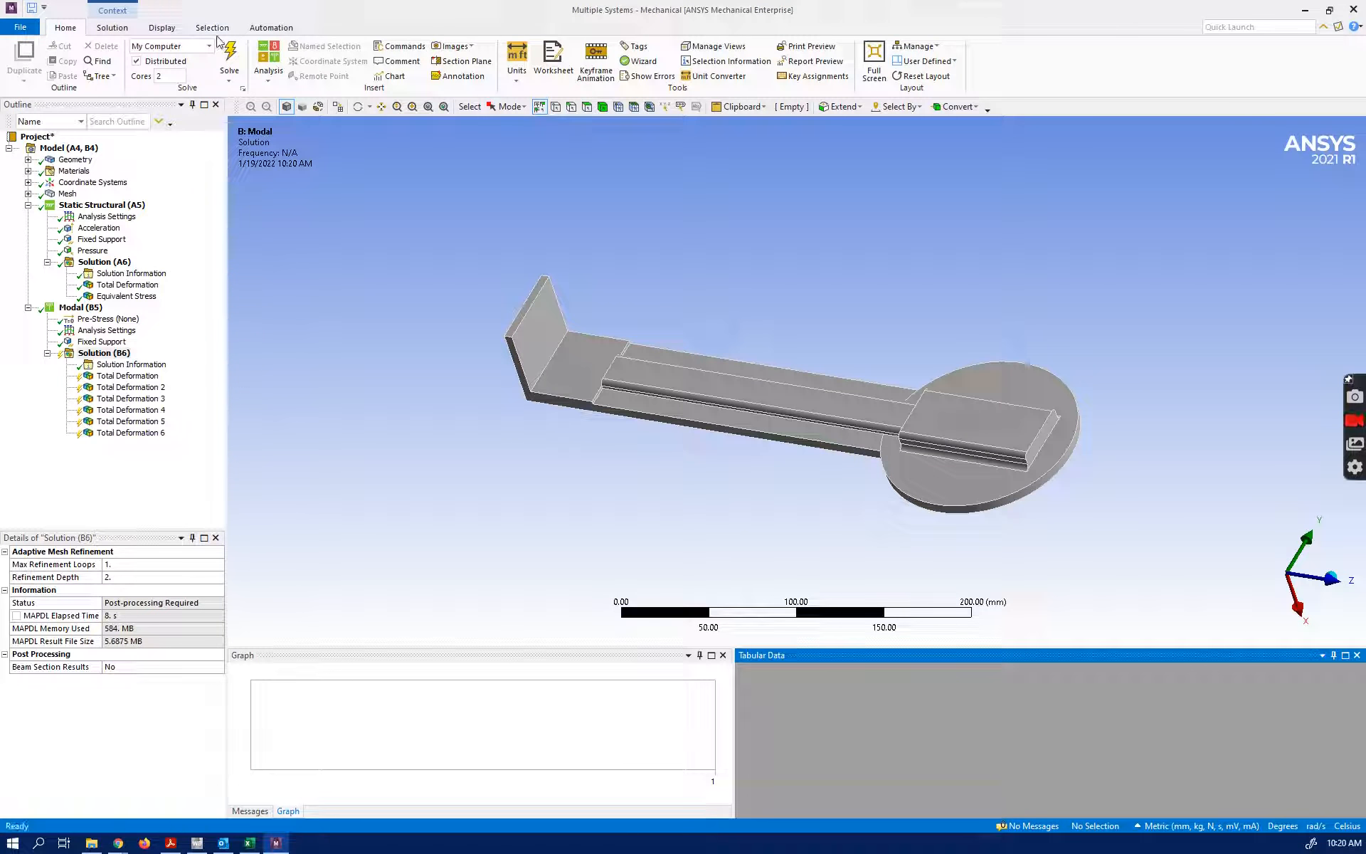
left_click(237, 67)
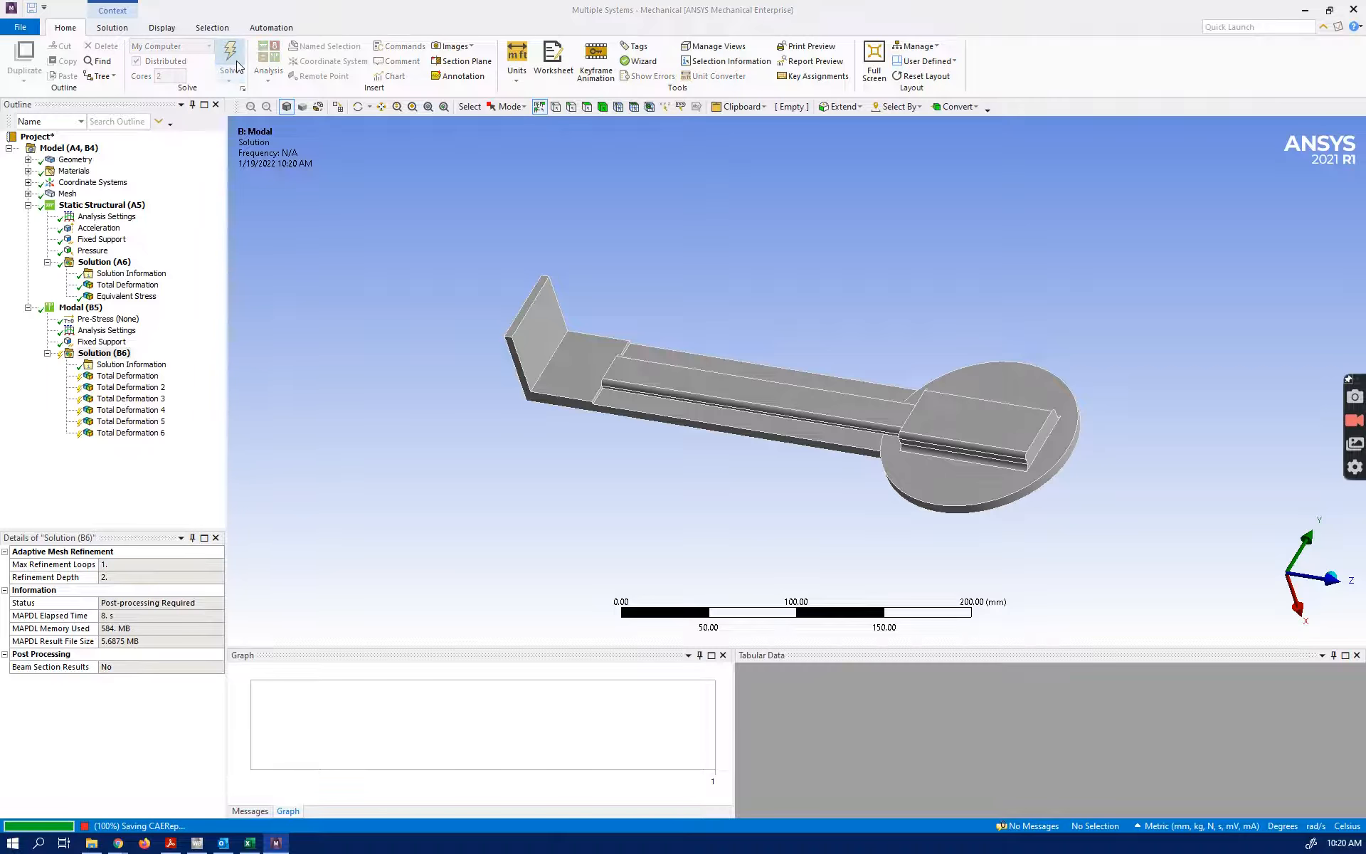
Play and stop the total deformation animations of the first and second mode shapes
left_click(139, 378)
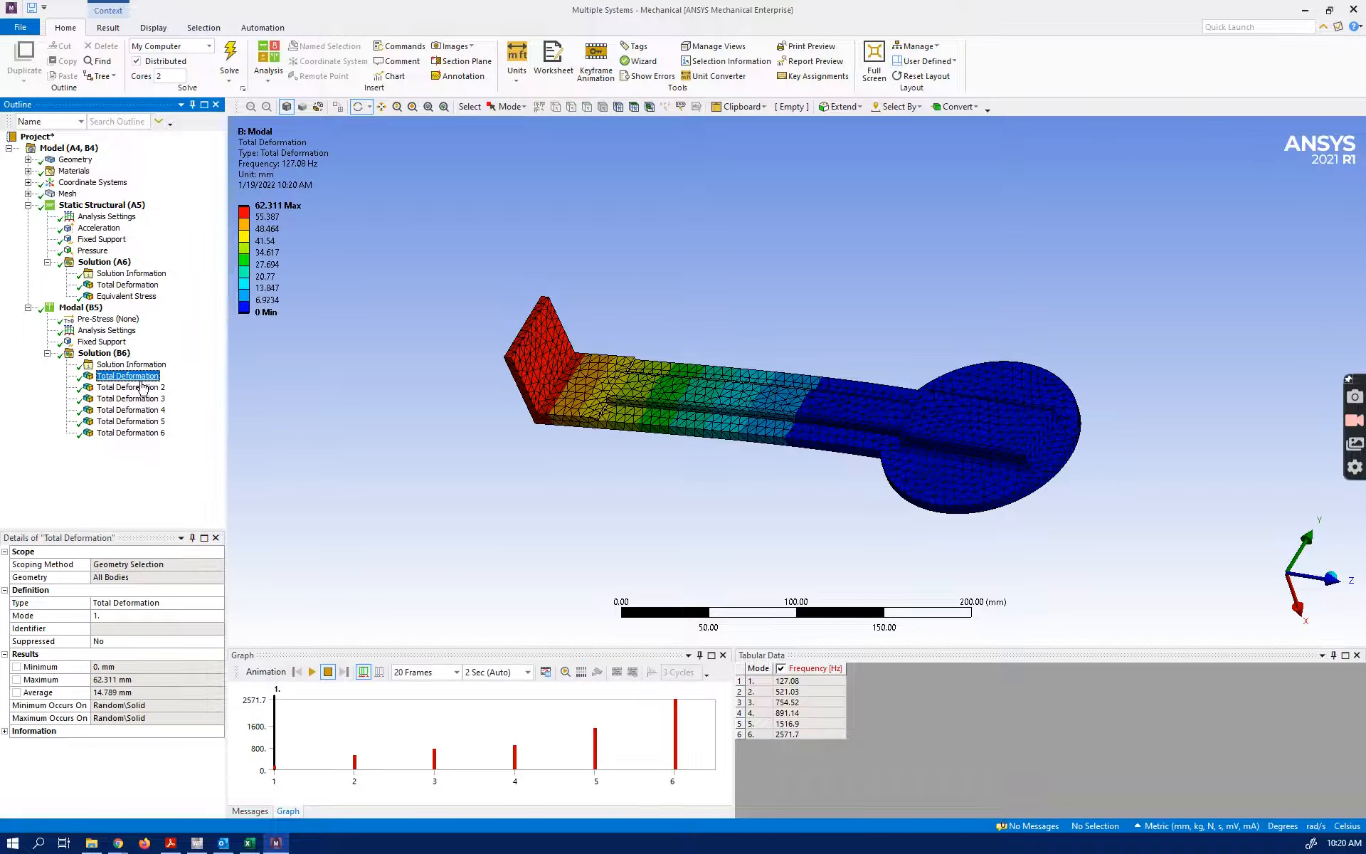
left_click(311, 672)
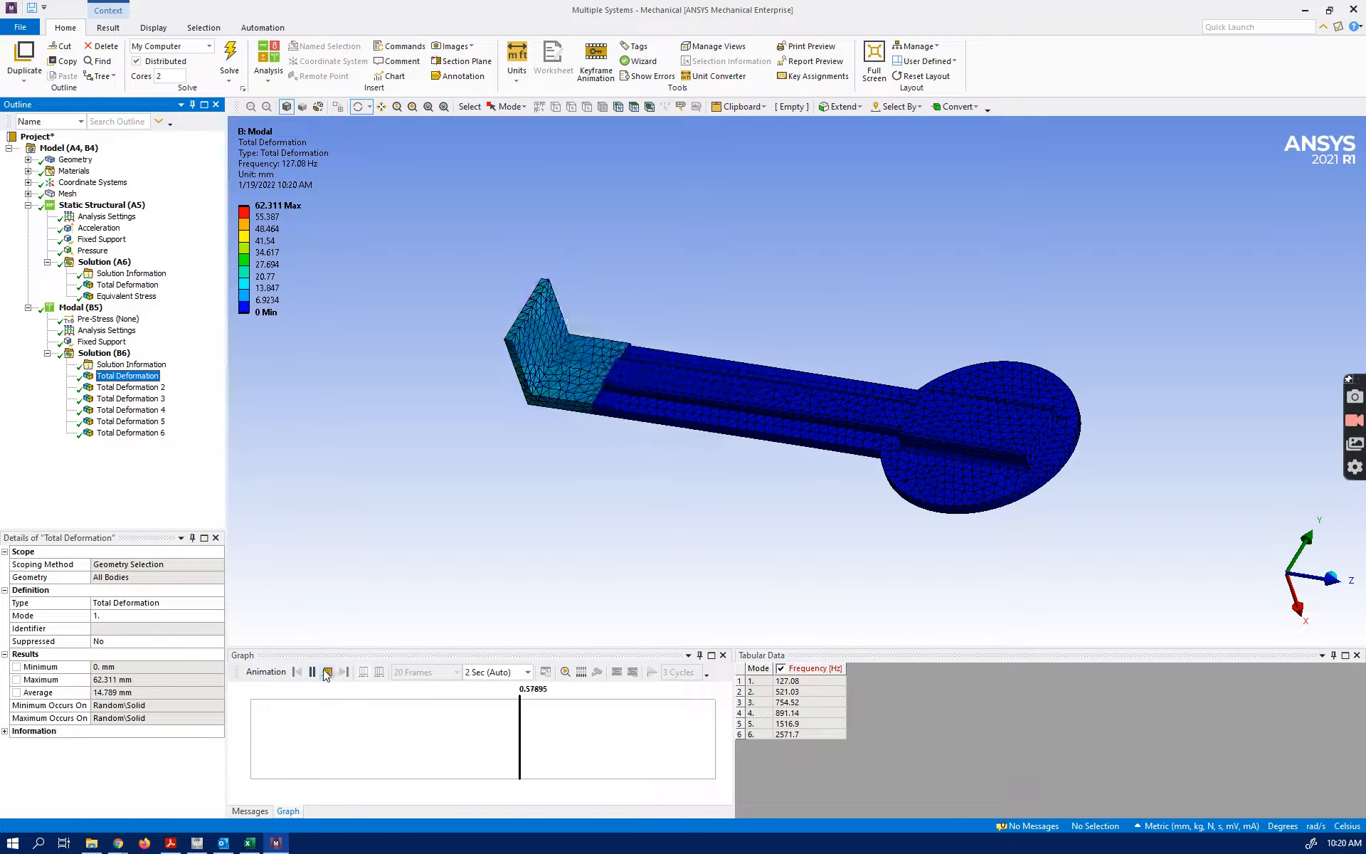
left_click(328, 671)
left_click(128, 386)
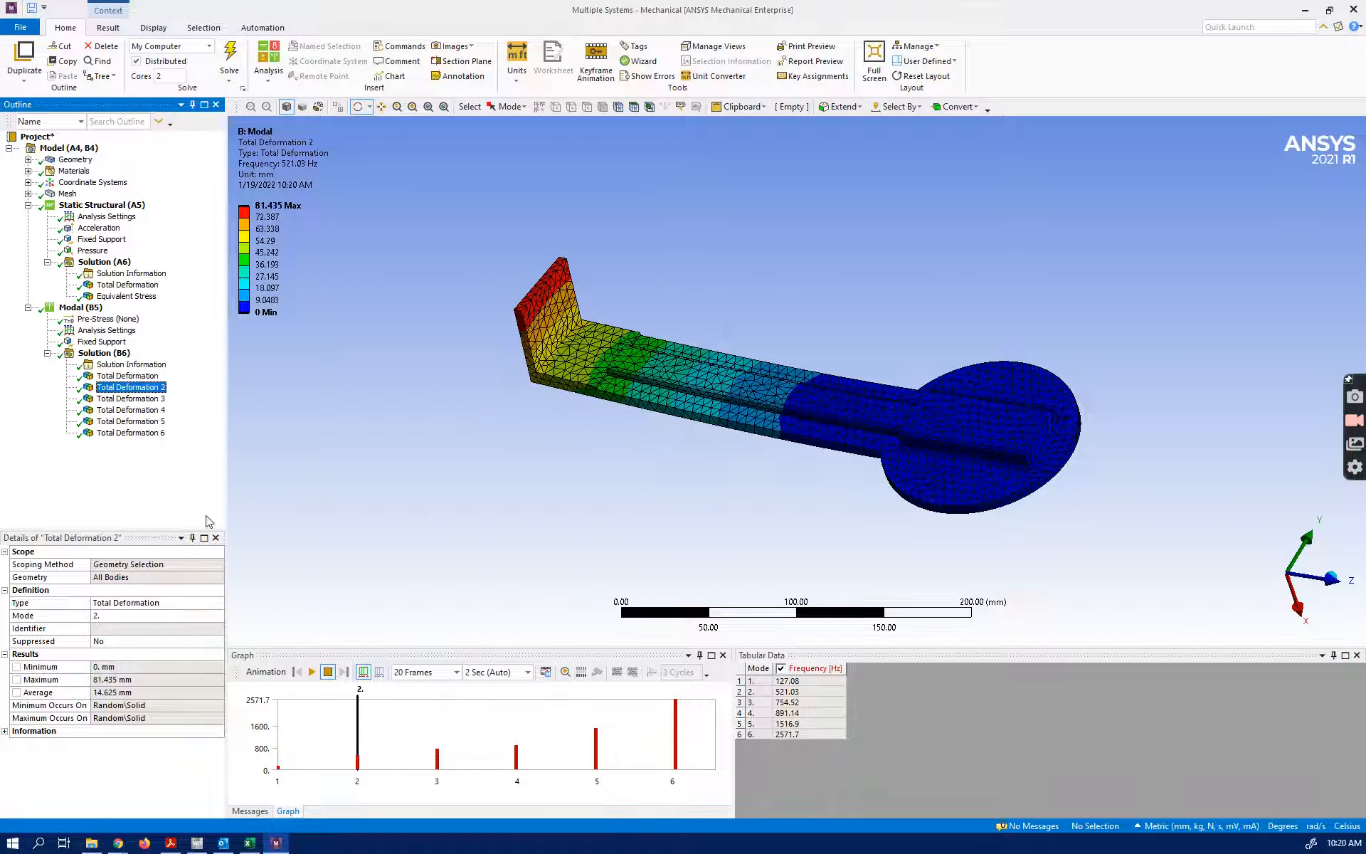
left_click(312, 672)
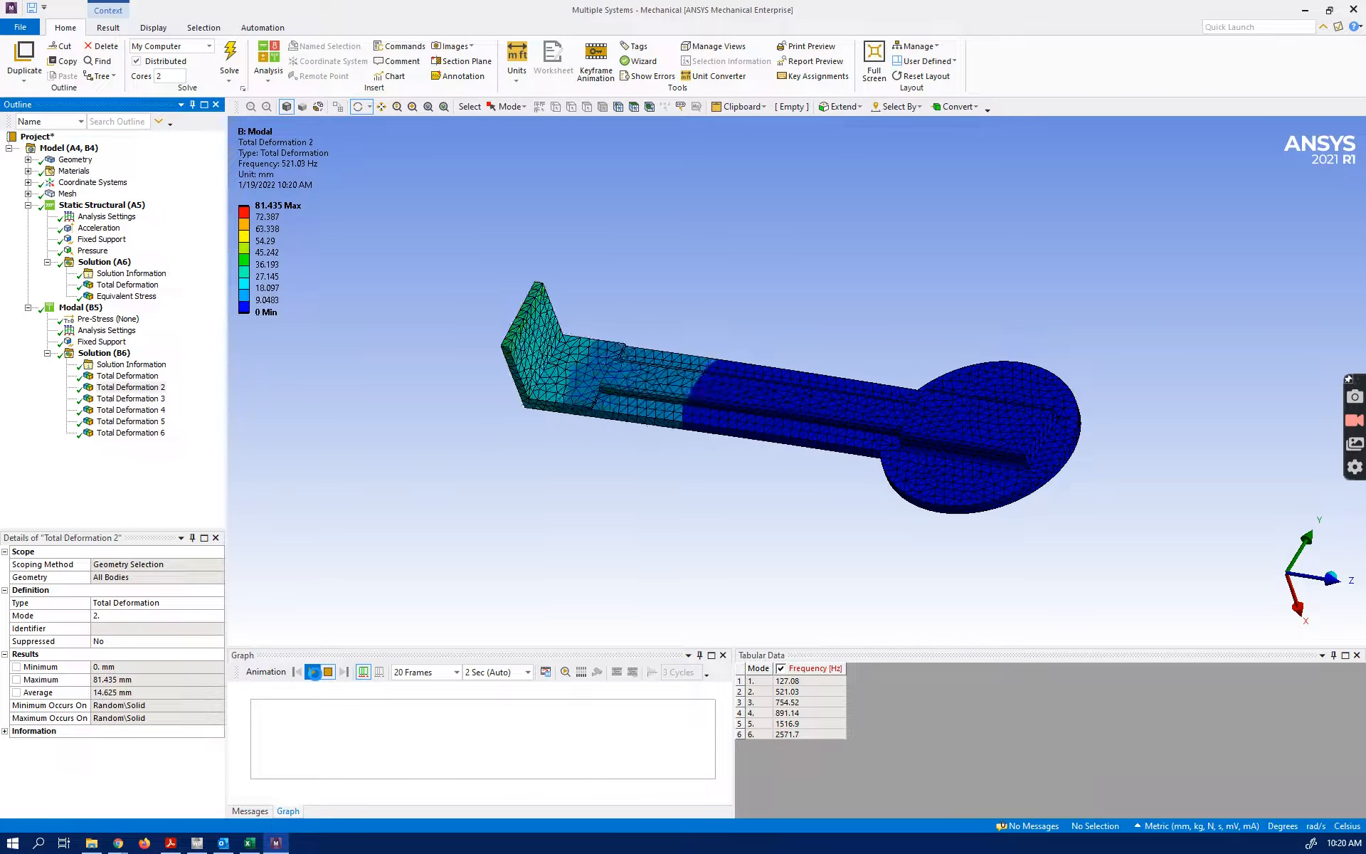
left_click(327, 671)
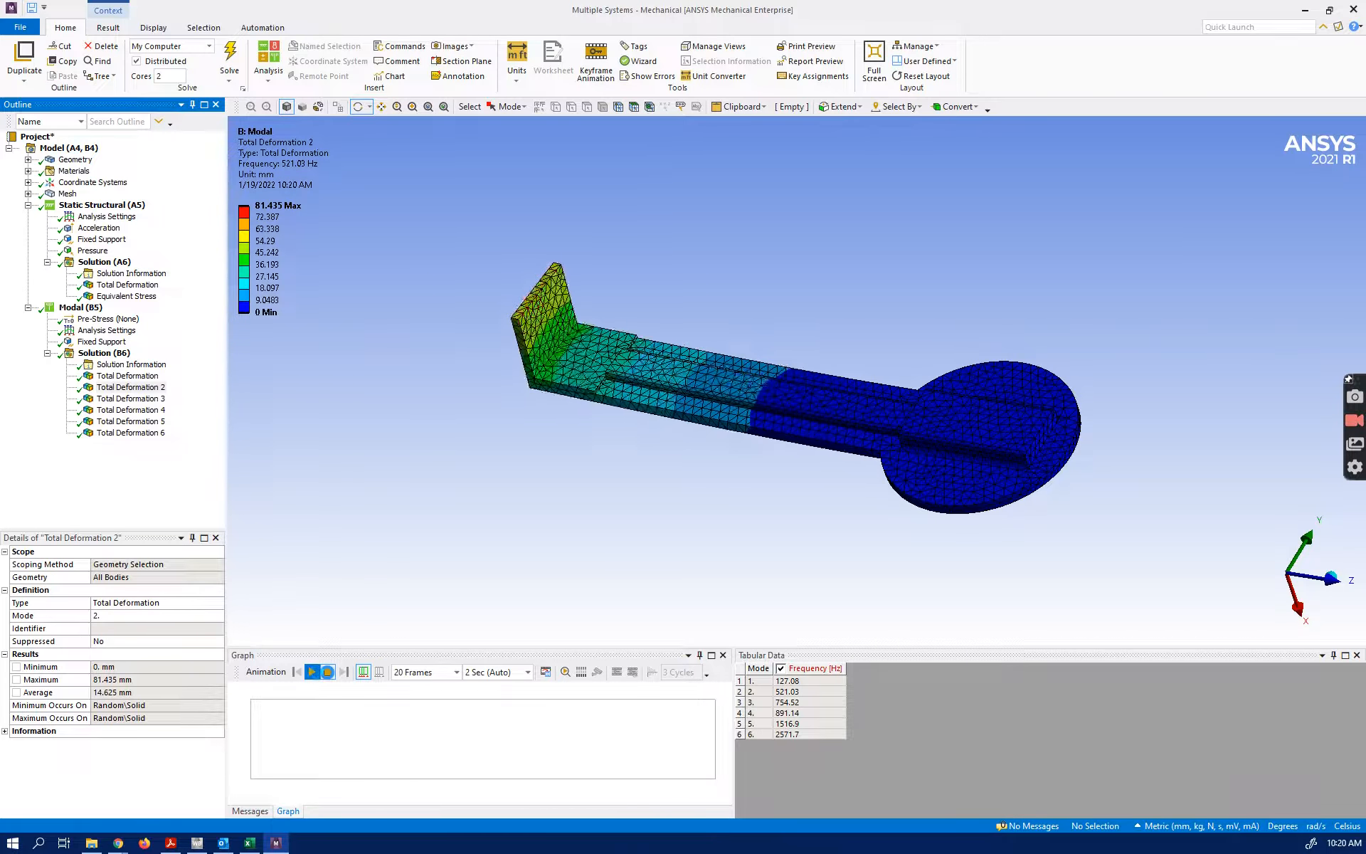
Play and stop the total deformation animations of the third and fourth mode shapes
left_click(128, 398)
left_click(312, 671)
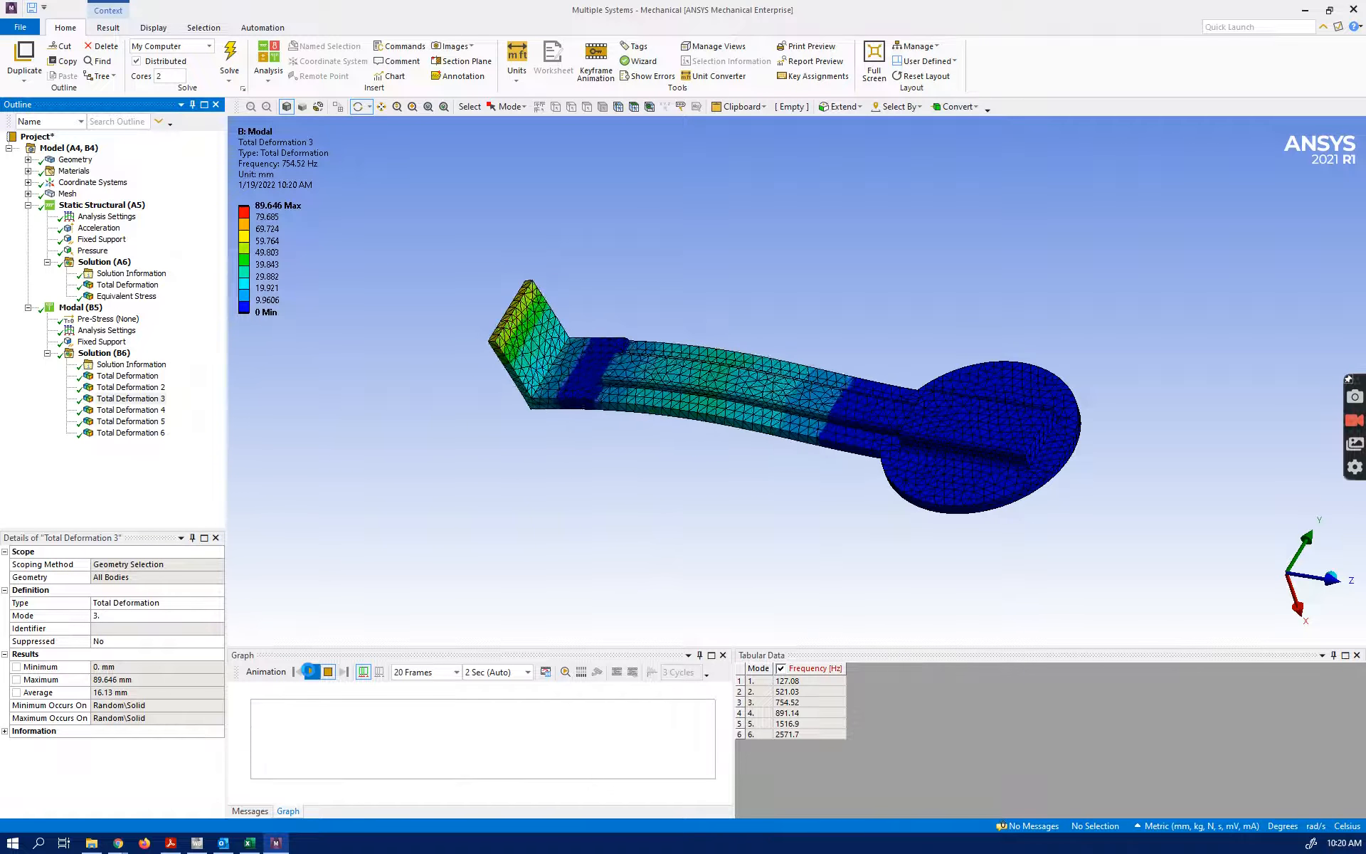
left_click(334, 673)
left_click(128, 398)
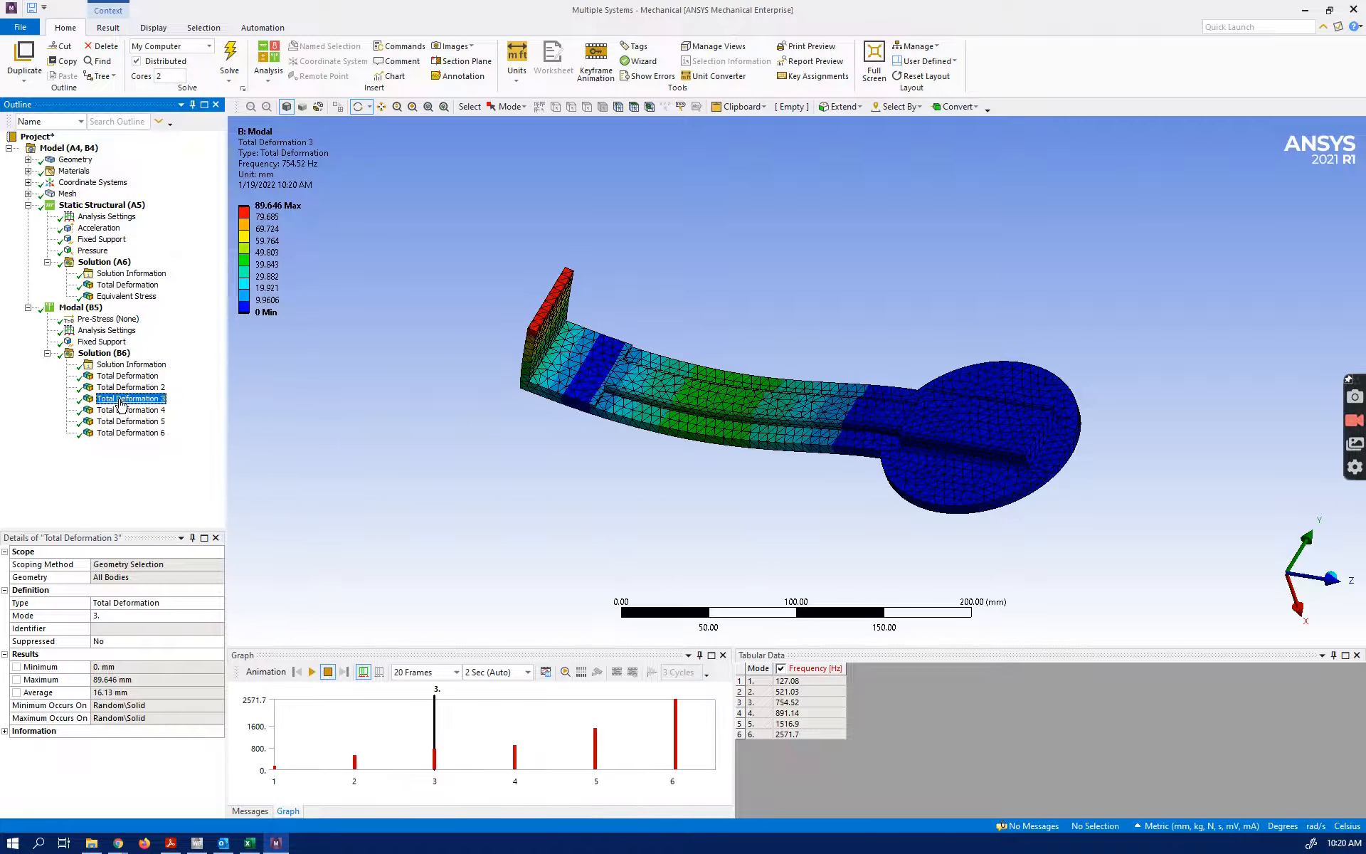
left_click(122, 411)
left_click(311, 671)
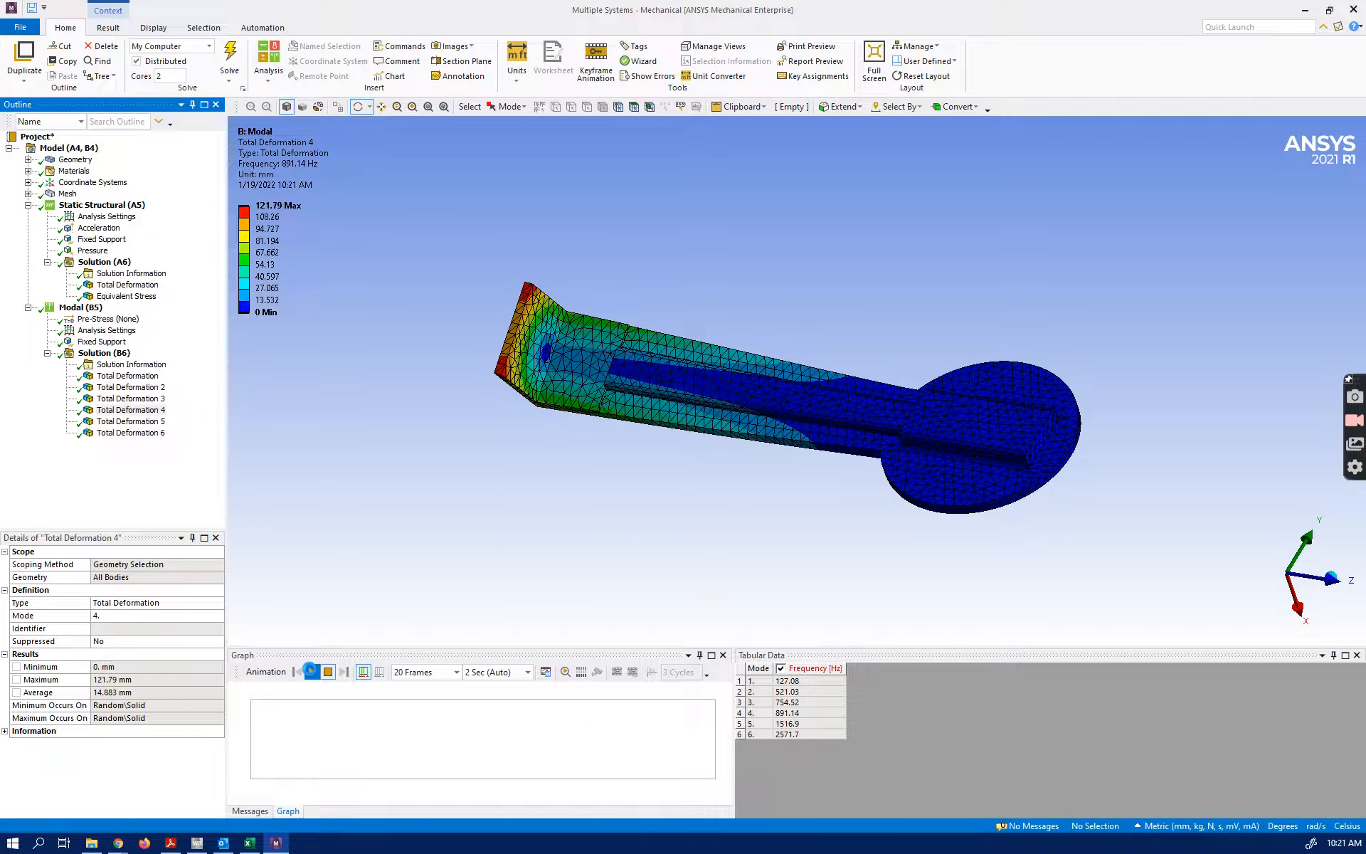
left_click(327, 672)
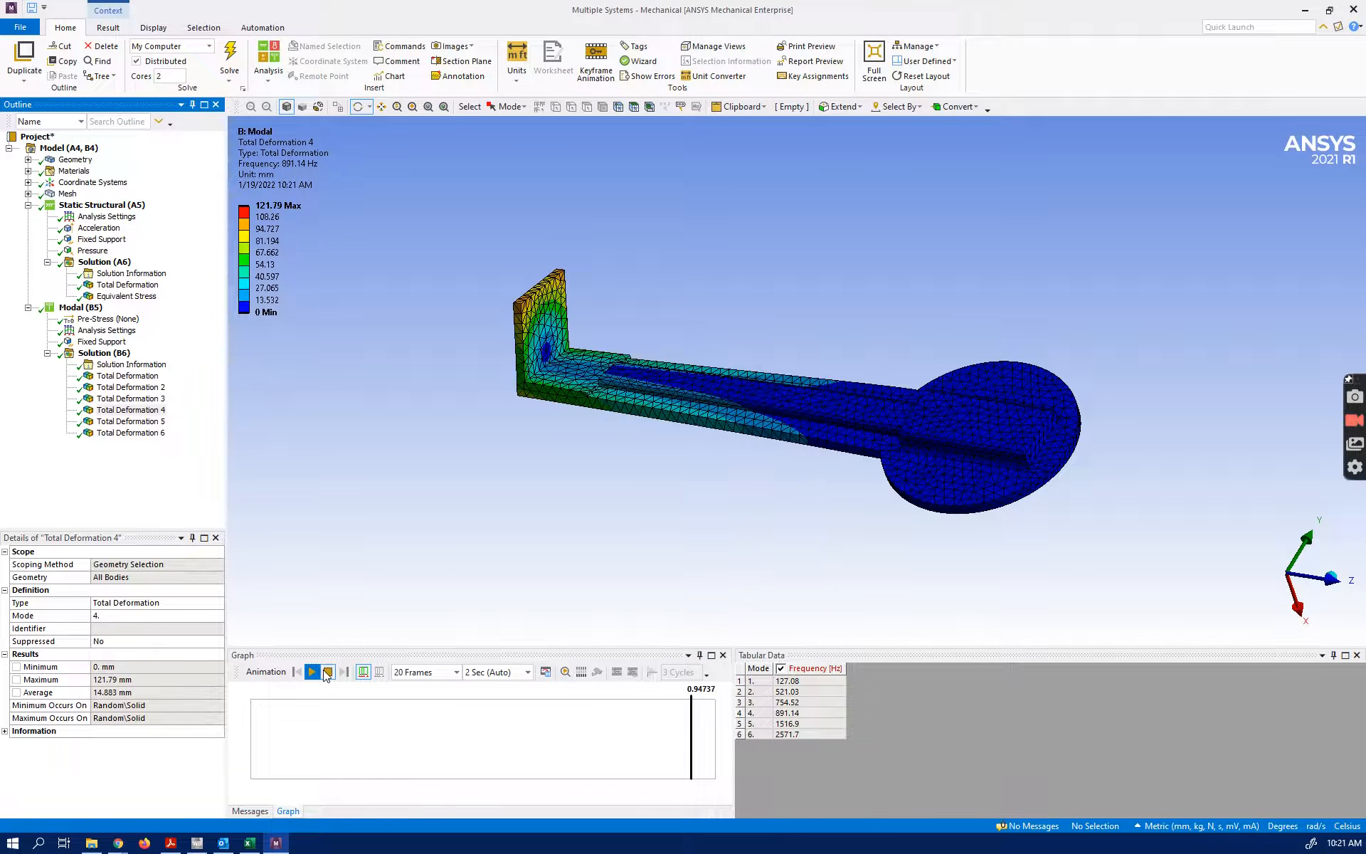
left_click(122, 410)
Play and stop the total deformation animations of the fifth and sixth mode shapes
left_click(107, 422)
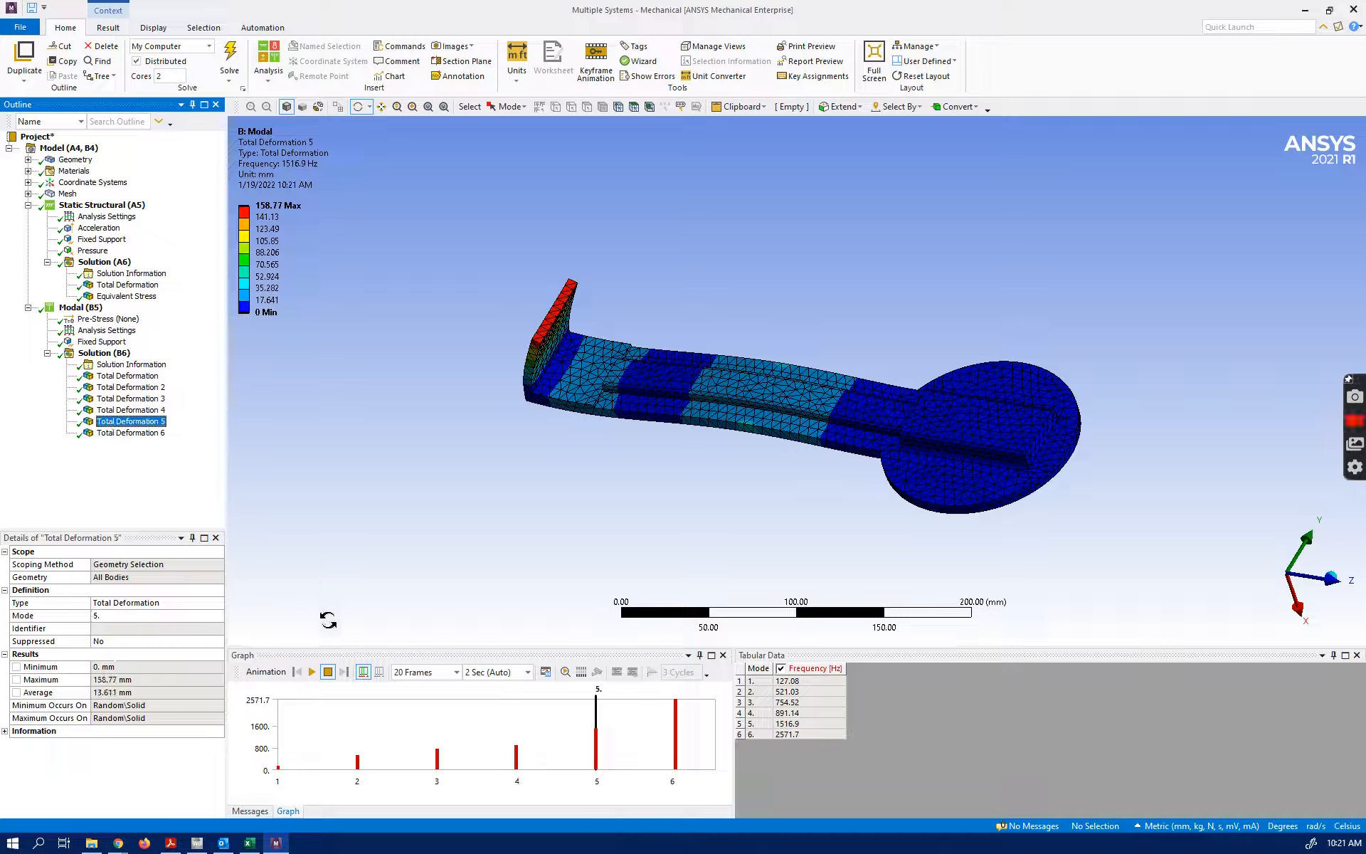
left_click(311, 671)
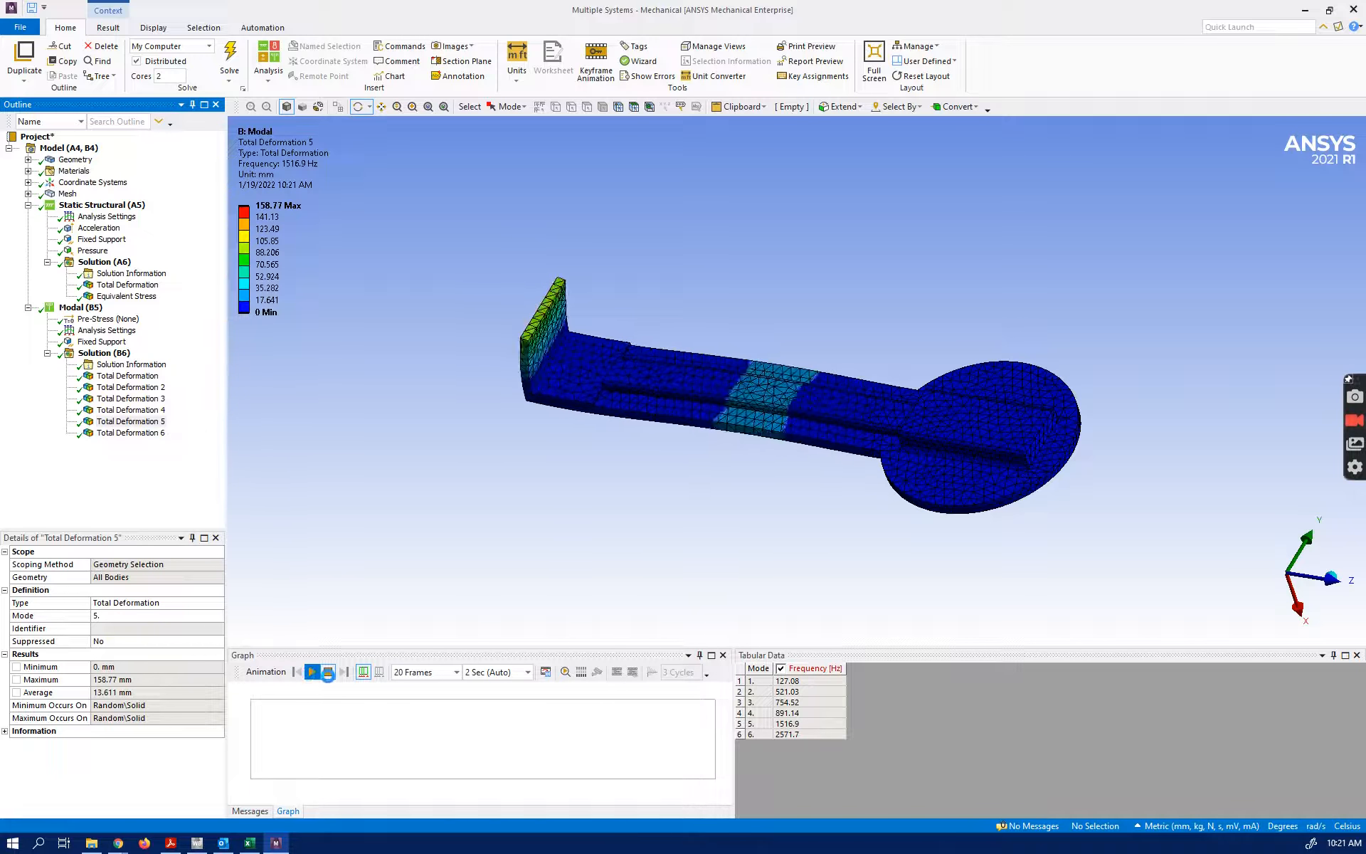
left_click(328, 672)
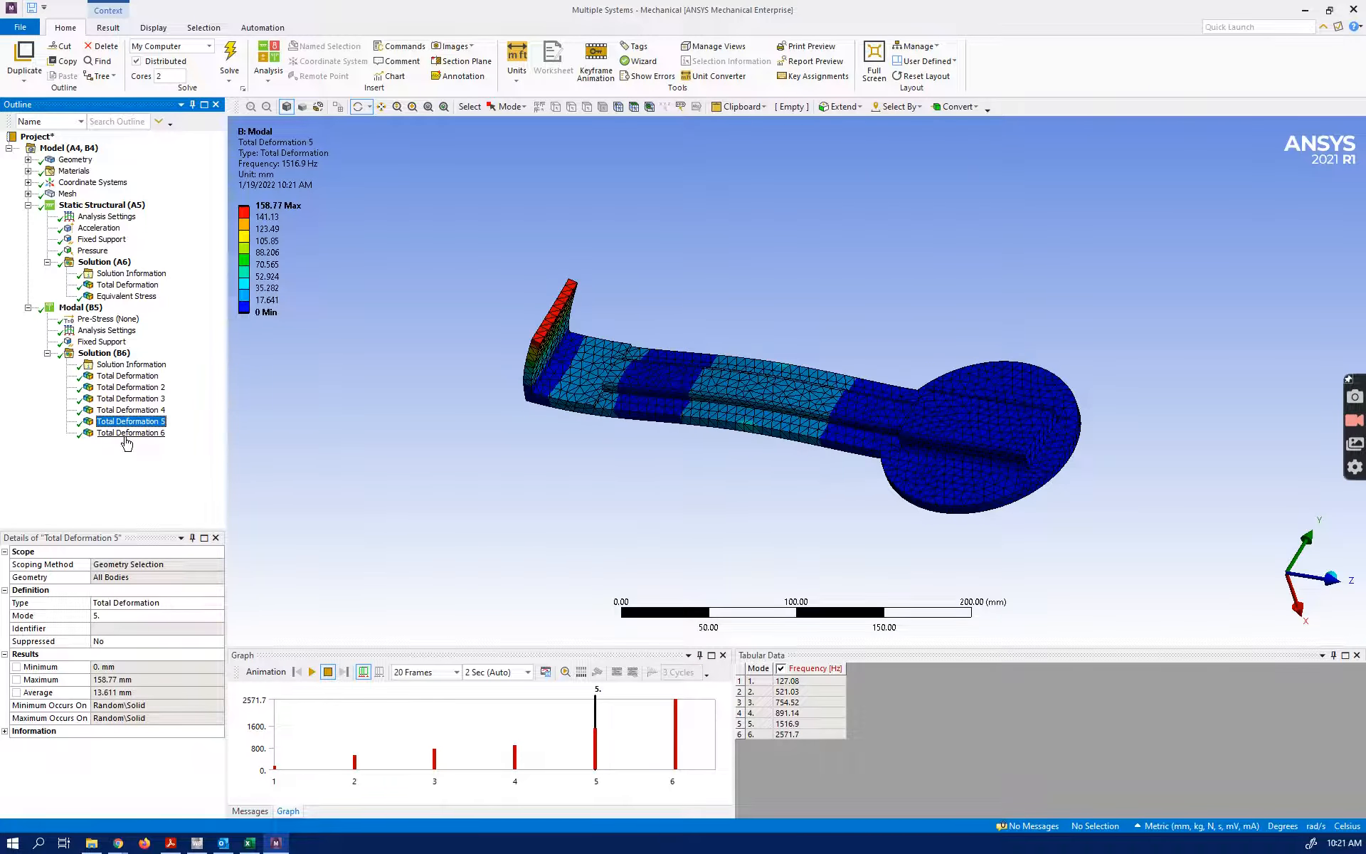
left_click(127, 433)
left_click(310, 671)
left_click(330, 672)
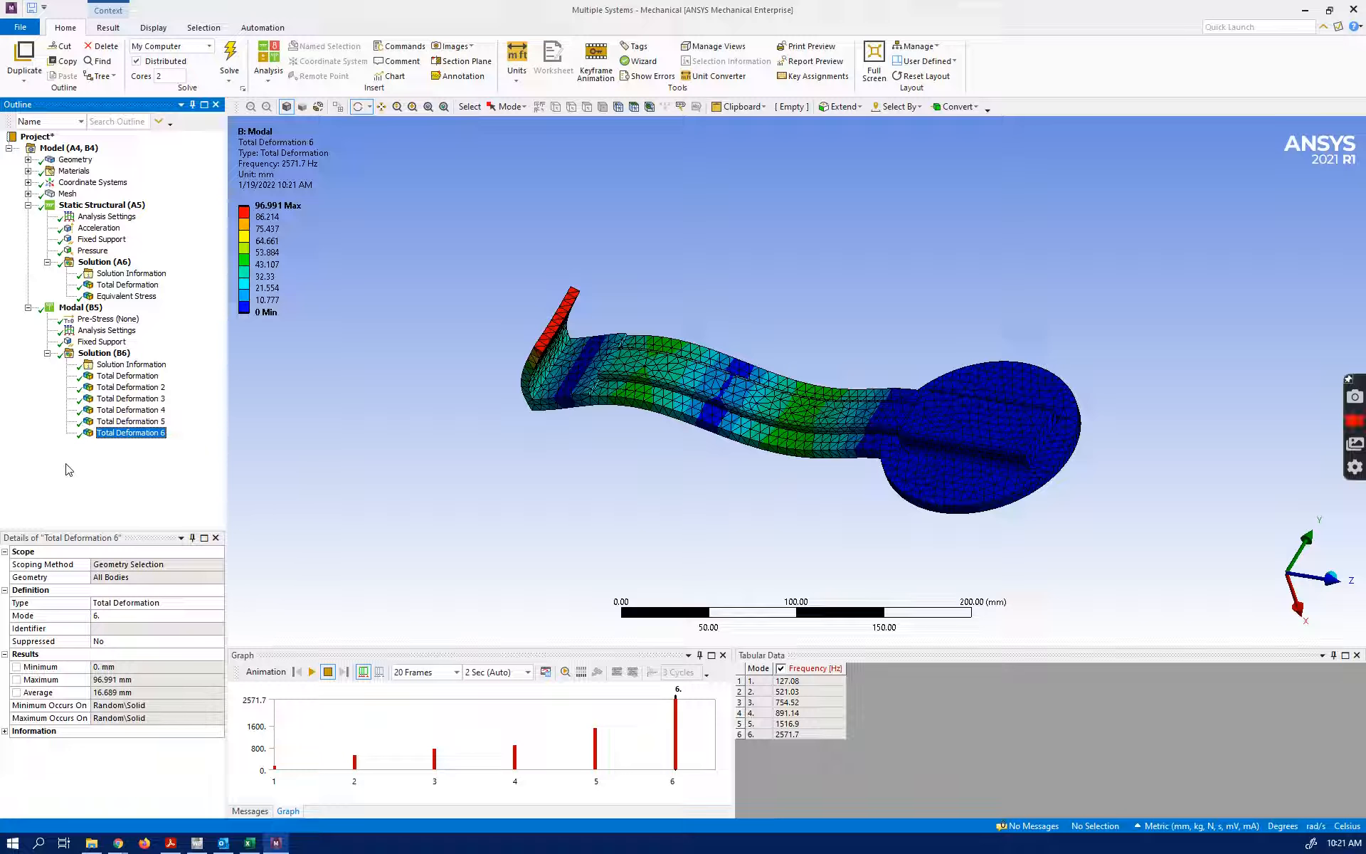
Replay and stop the total deformation animation of the first mode shape
left_click(122, 378)
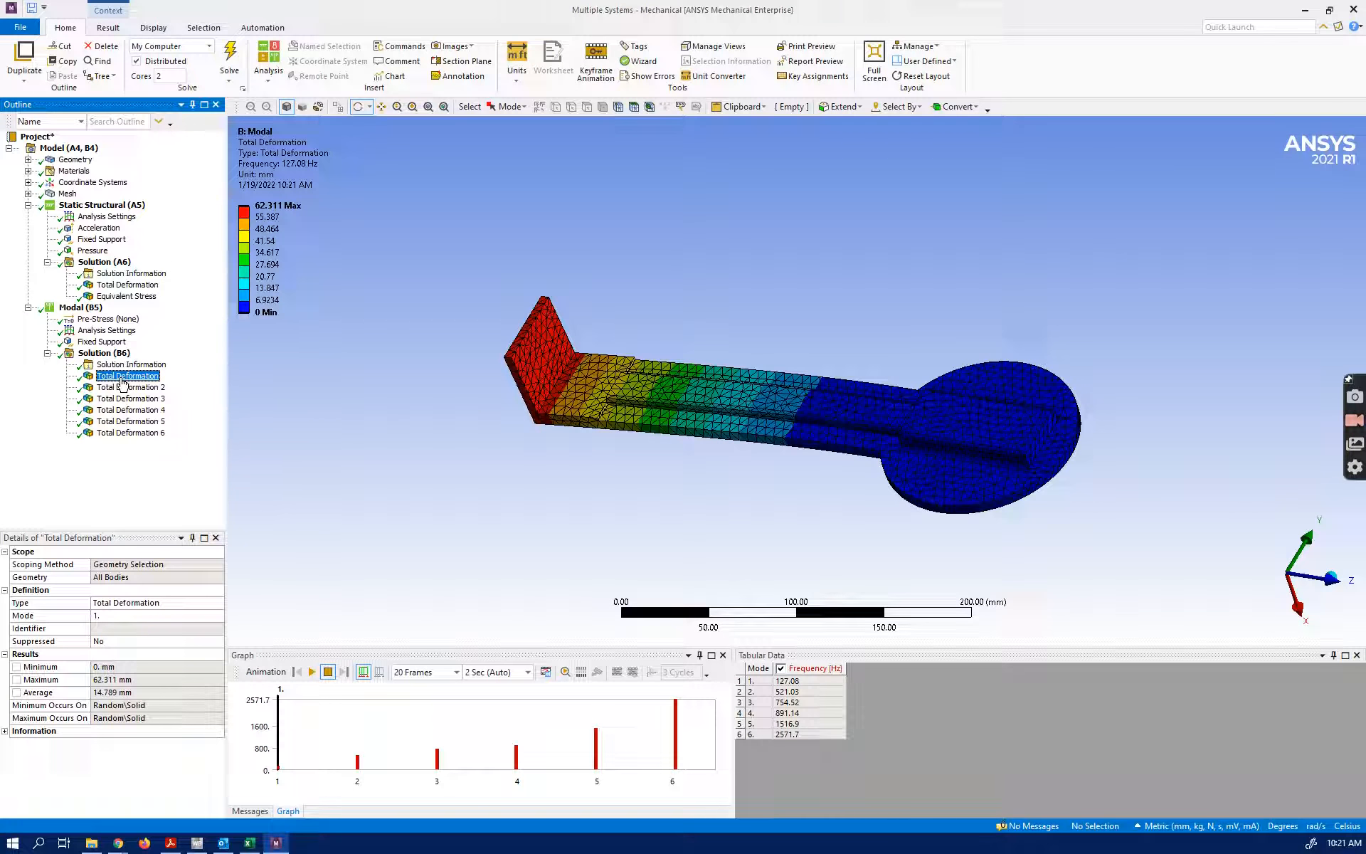
left_click(312, 671)
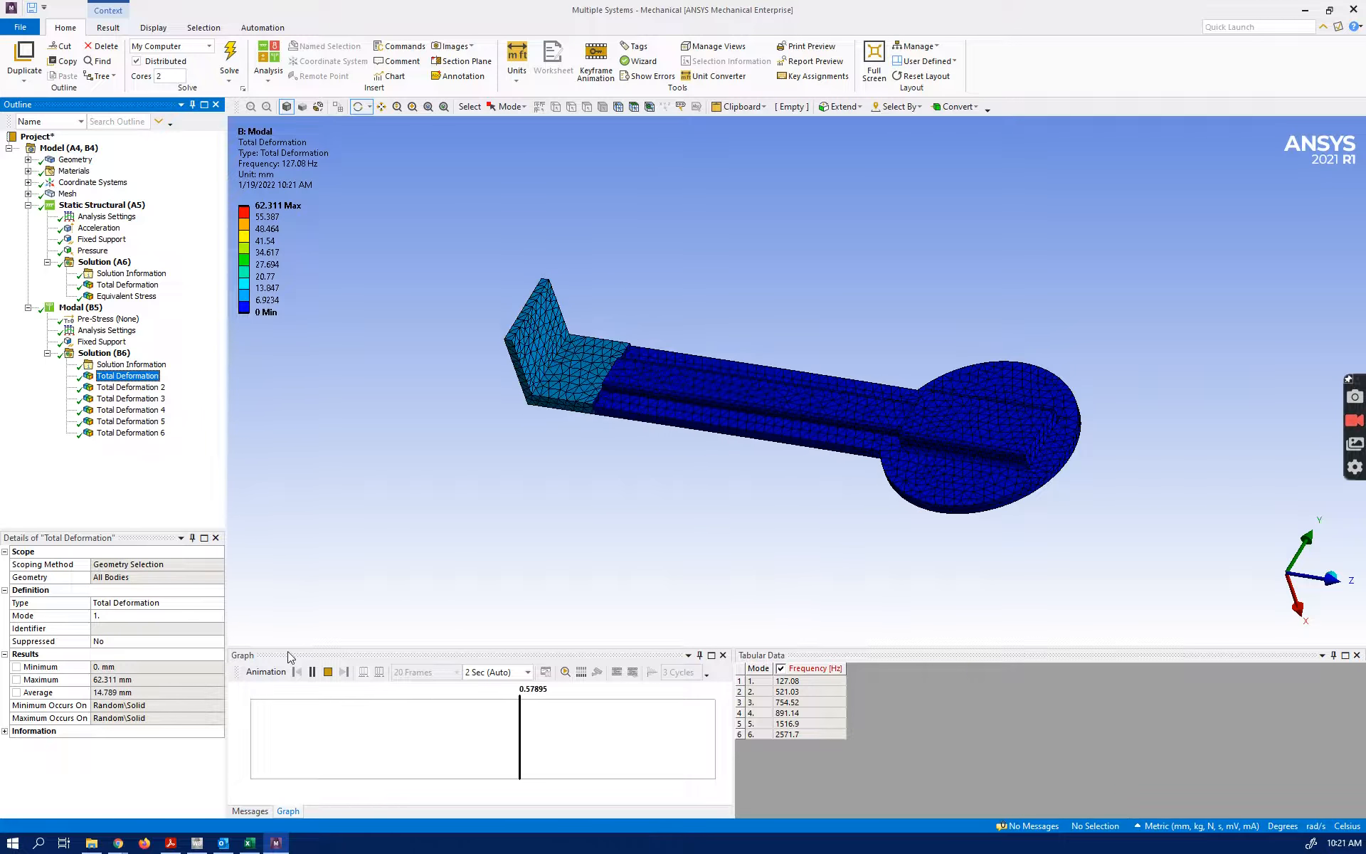
left_click(327, 672)
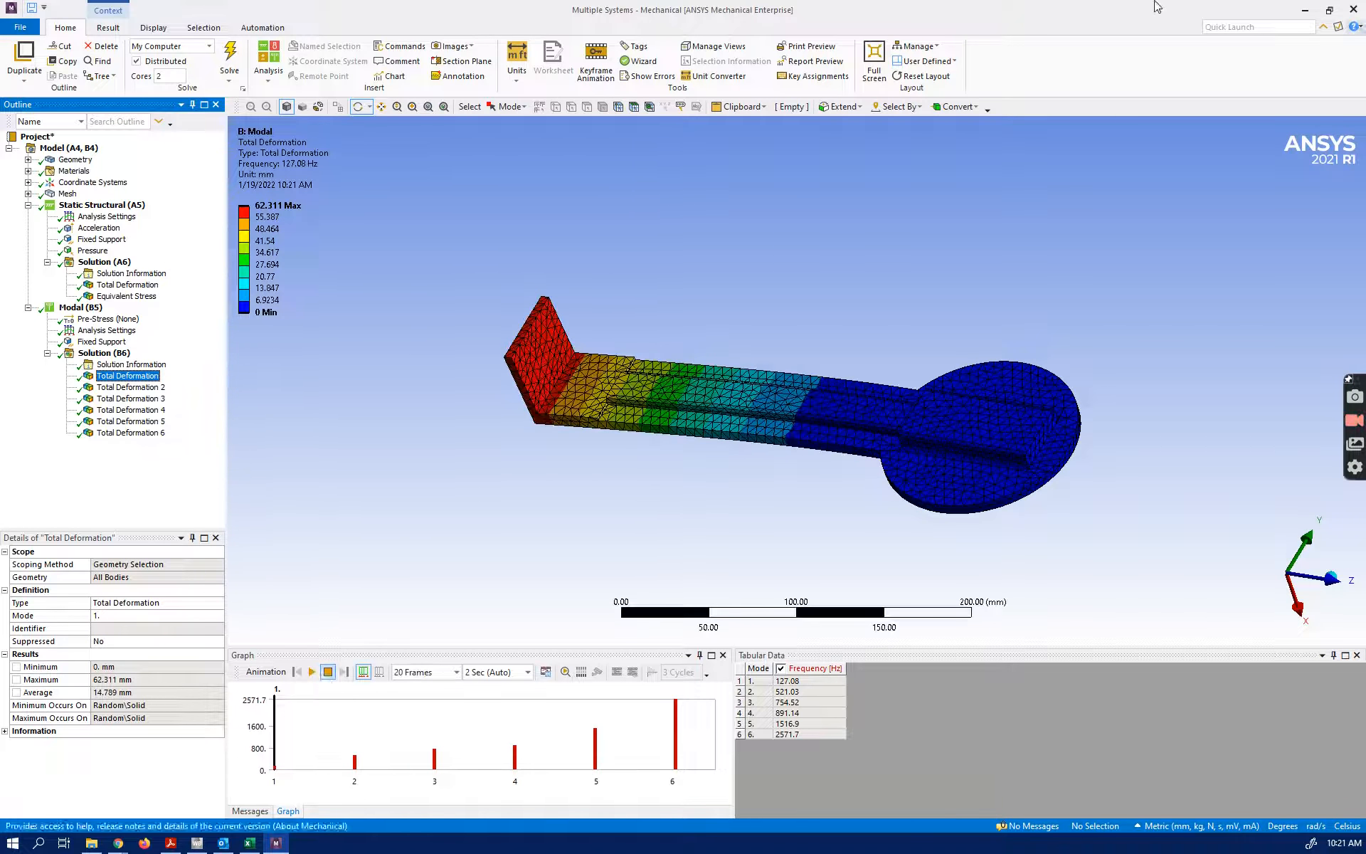
Add a Random Vibration system linked to the Modal system's solution in Workbench, and reopen Mechanical to show its Modal environment
left_click(1354, 10)
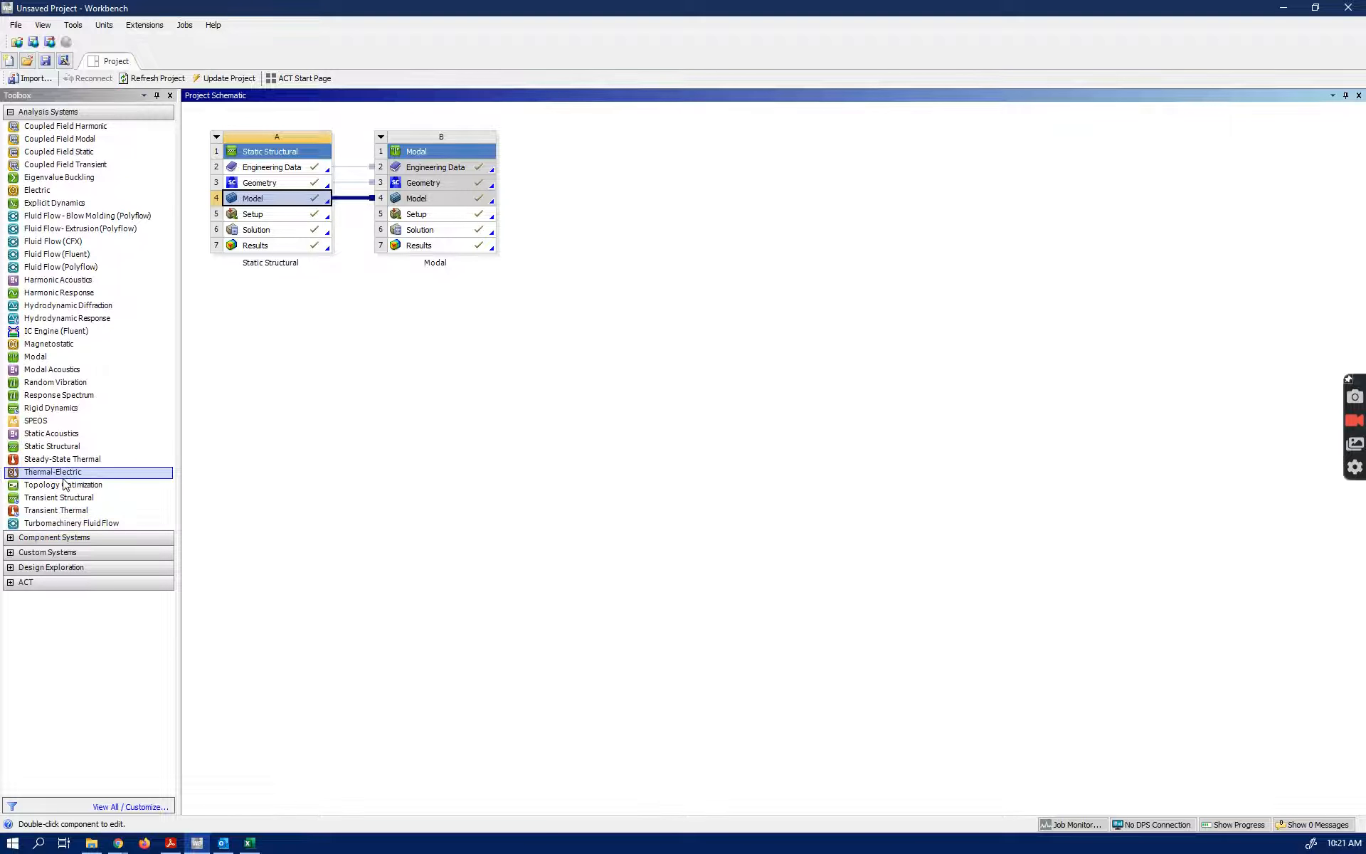
left_click(43, 384)
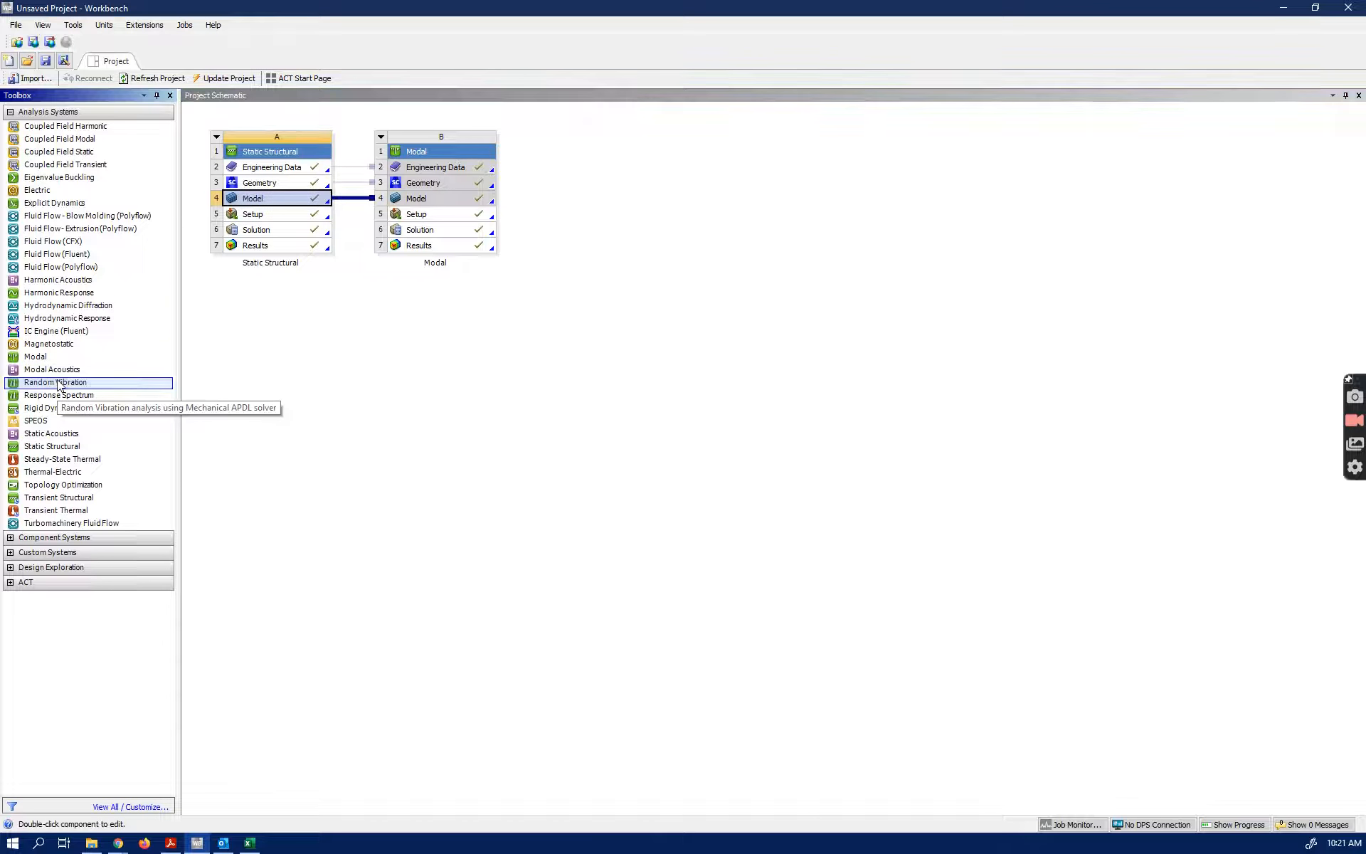
left_click_drag(43, 388, 486, 235)
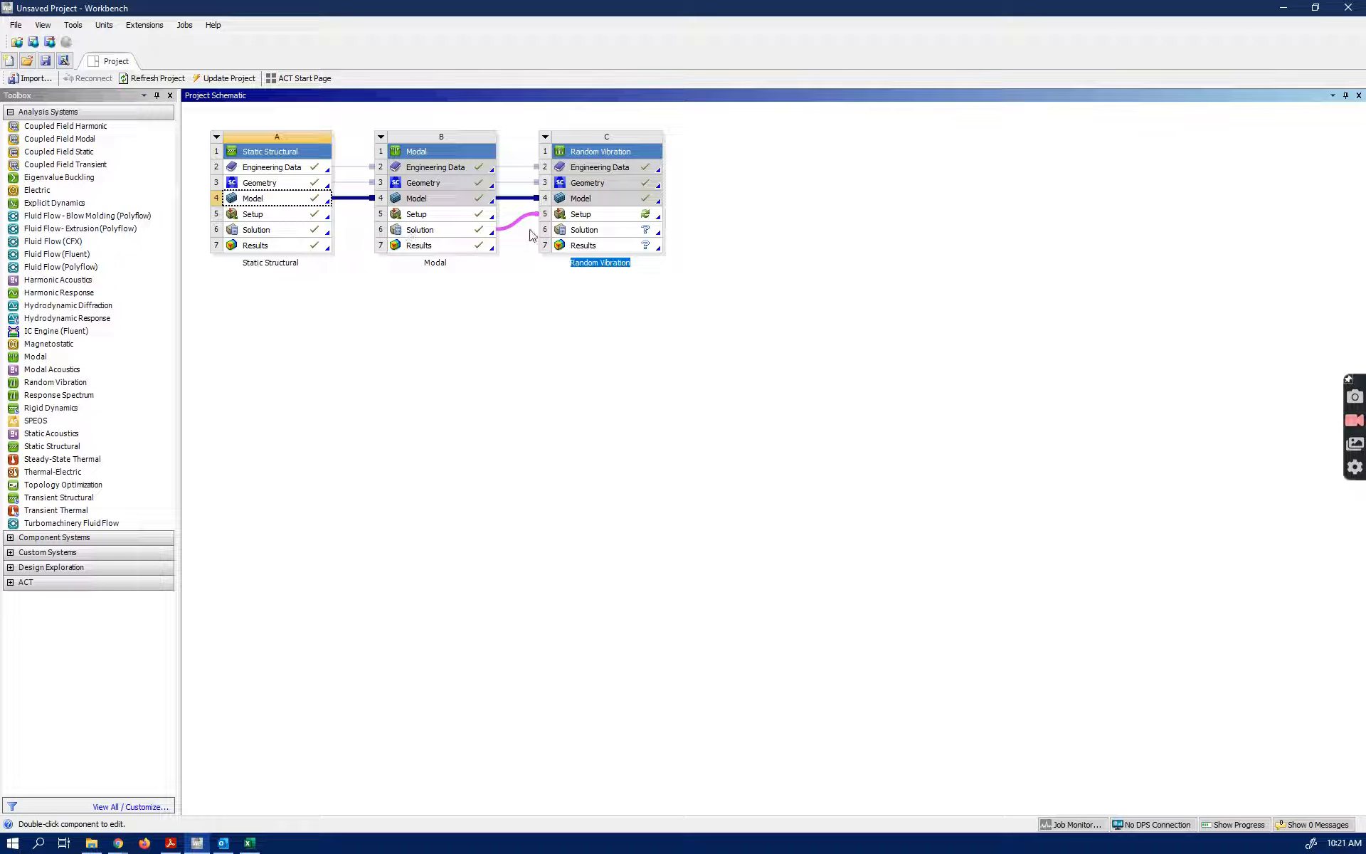
double_click(270, 213)
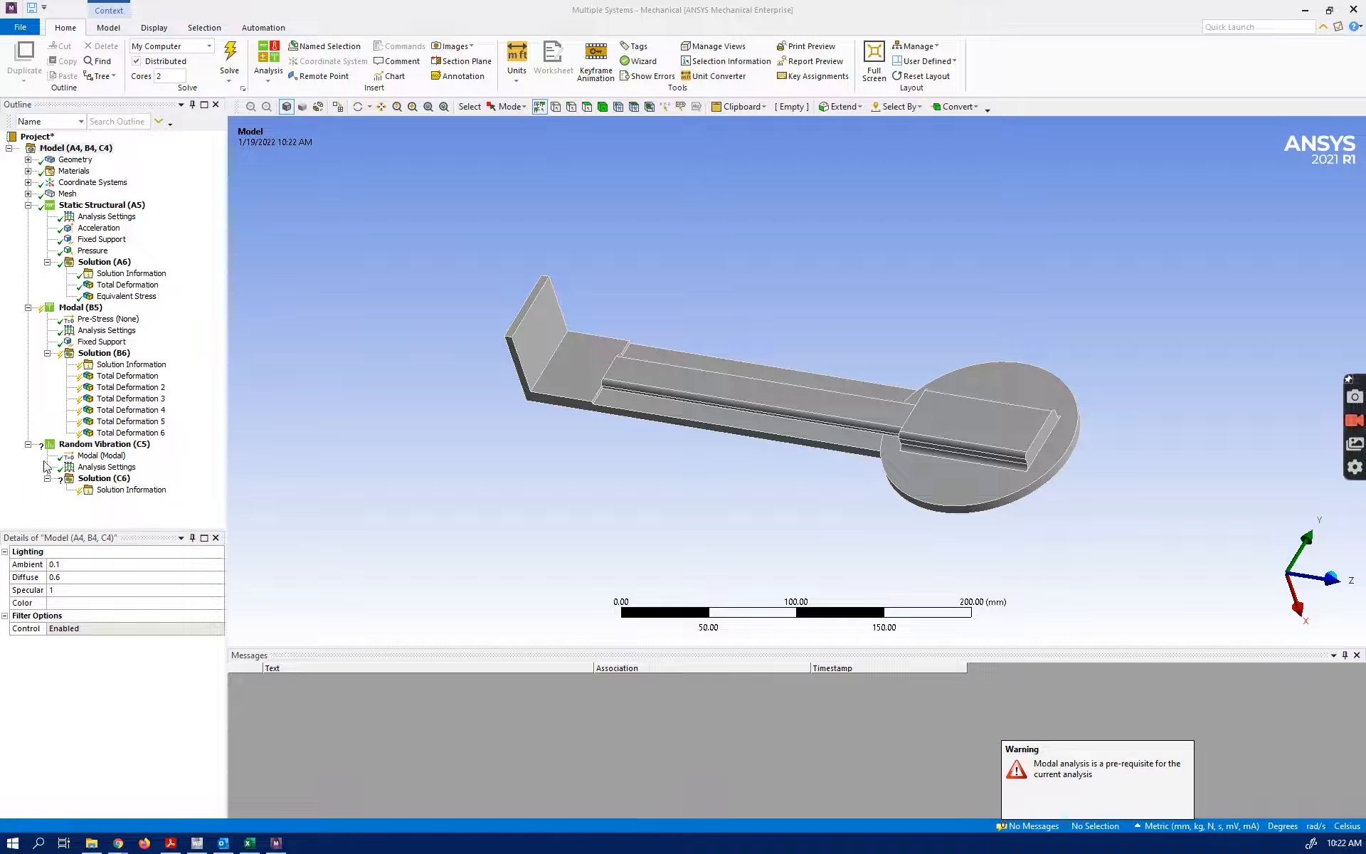
left_click(106, 459)
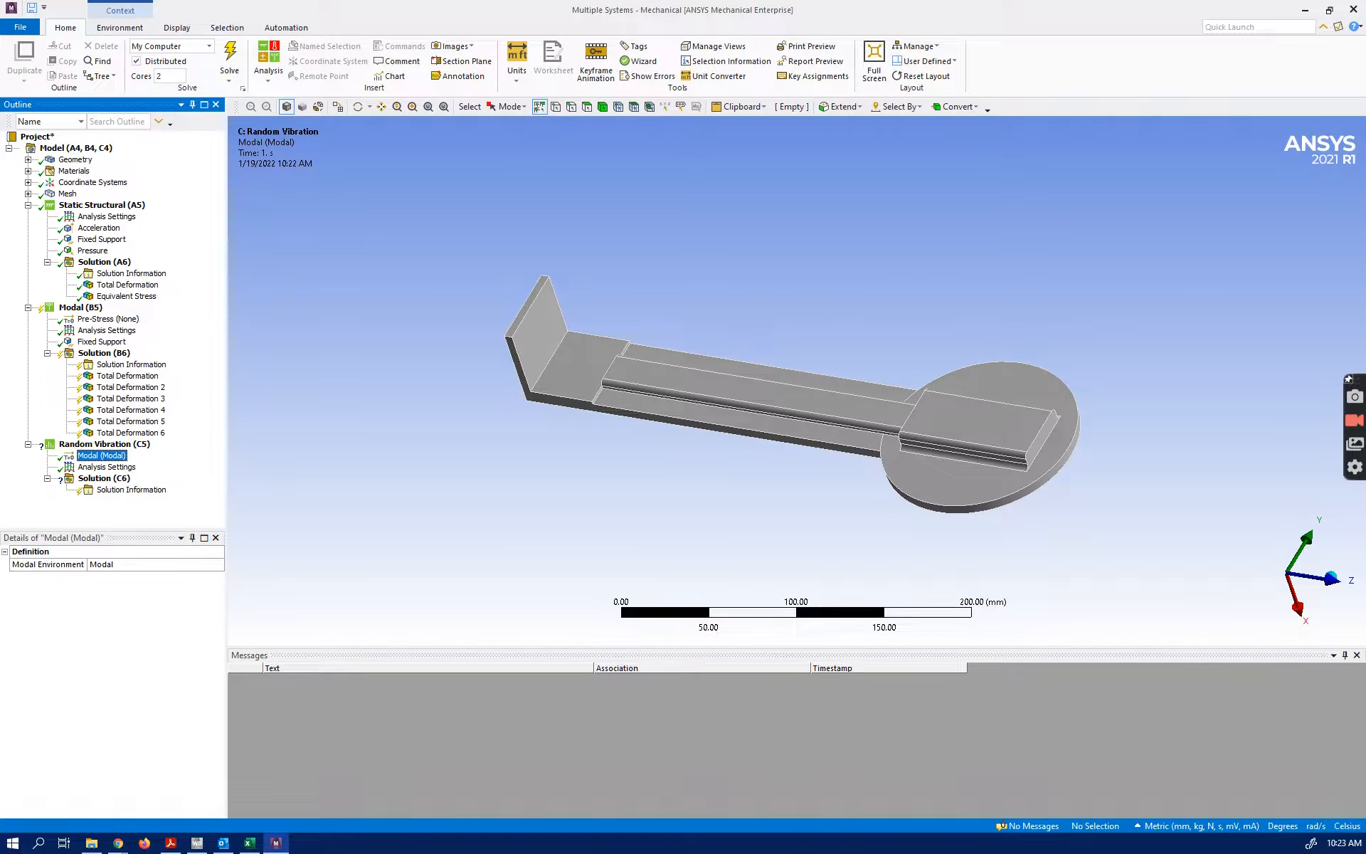
Read the PSD definition and its G²/Hz unit in the browser, and display the frequency and G acceleration table in Excel beside the outline
left_click_drag(498, 853, 662, 6)
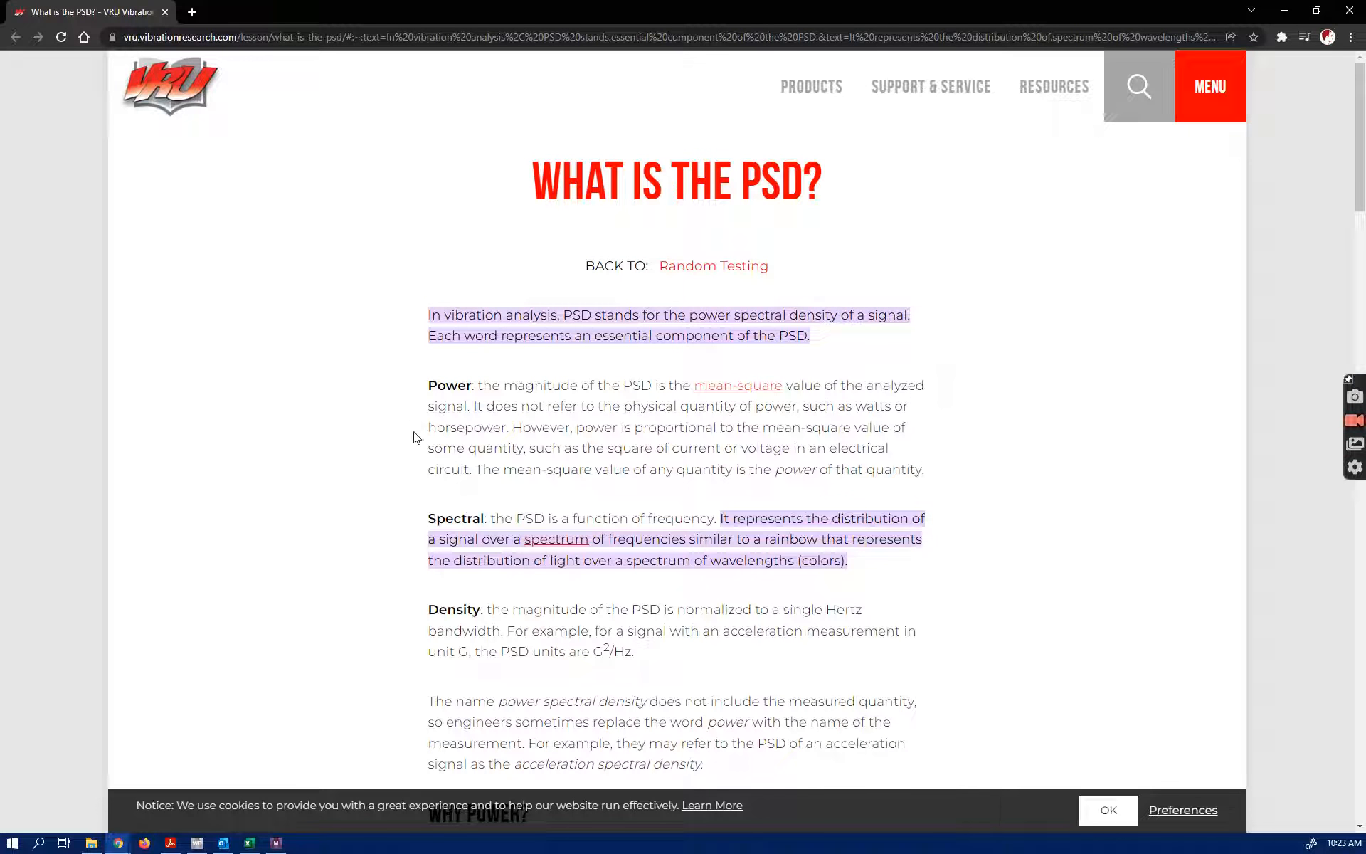
scroll(372, 448, "down", 1)
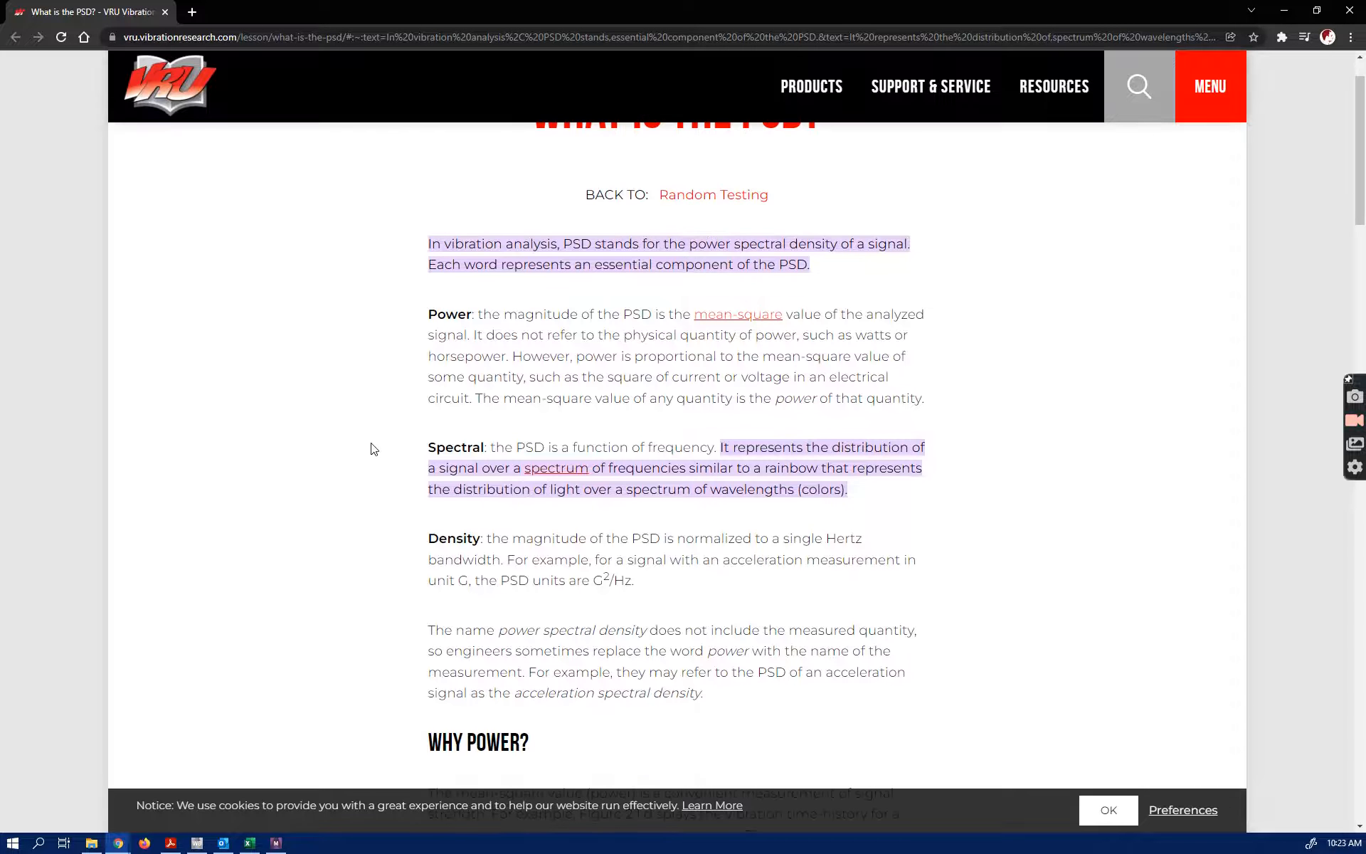
scroll(371, 448, "down", 1)
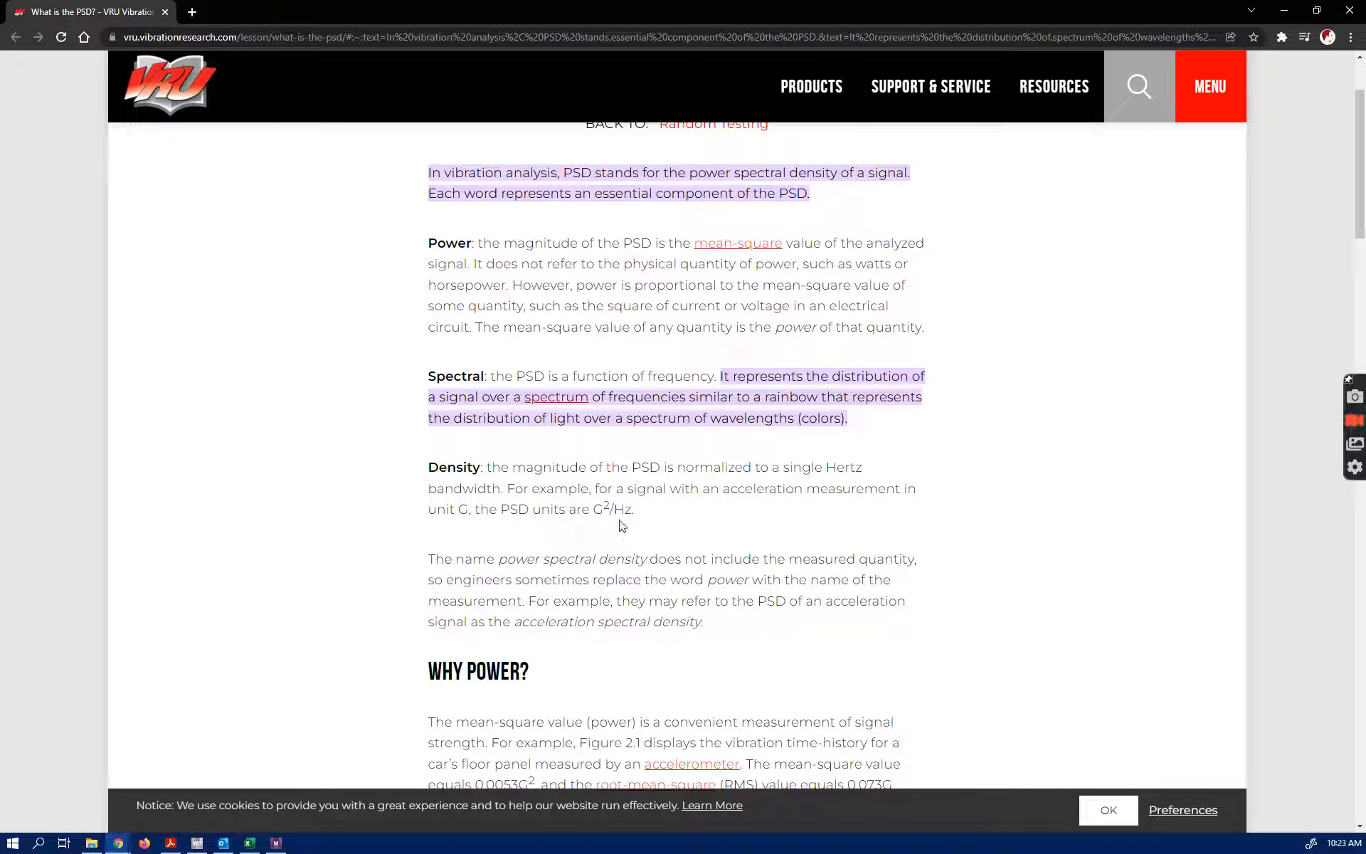
left_click_drag(596, 510, 632, 510)
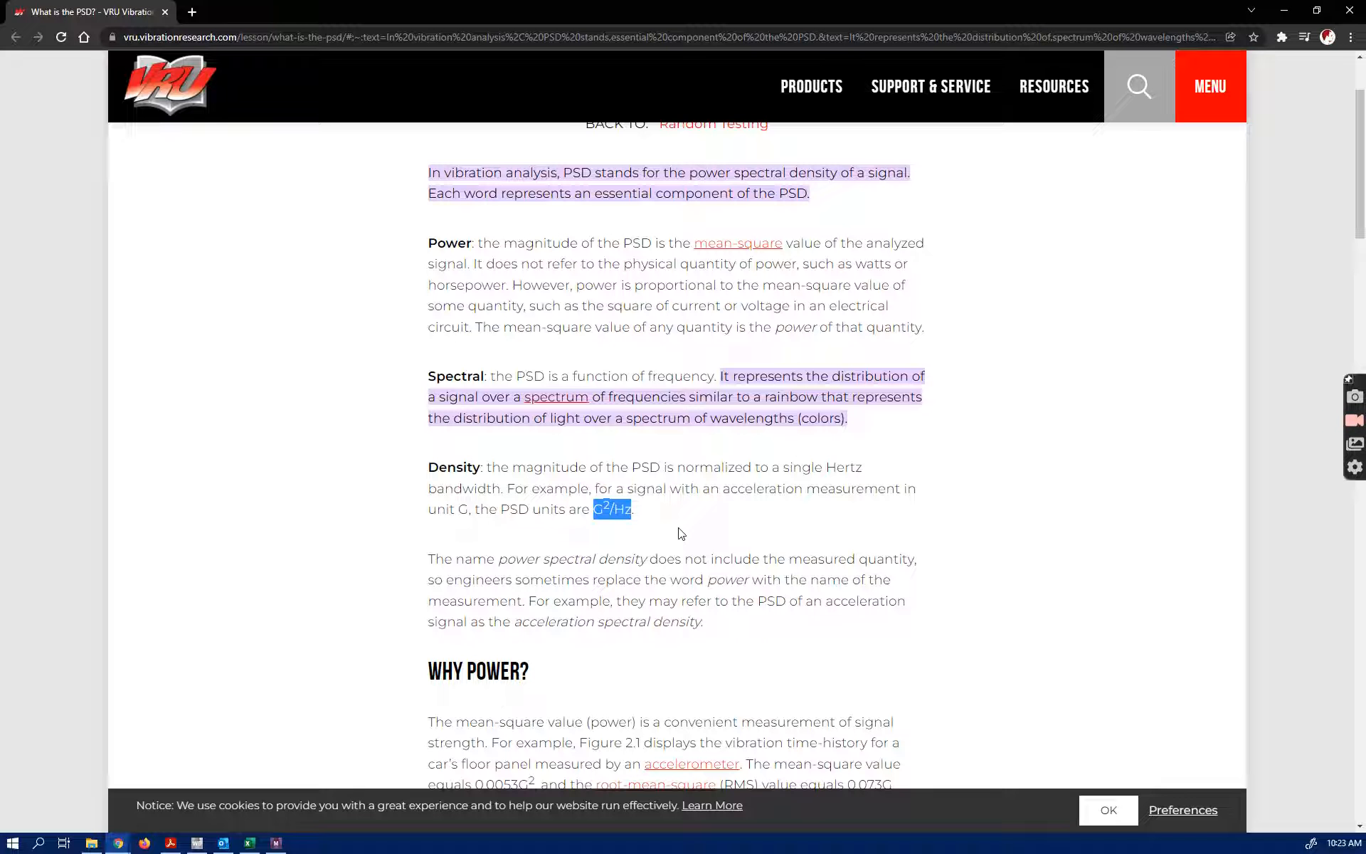
left_click(610, 524)
scroll(517, 554, "up", 2)
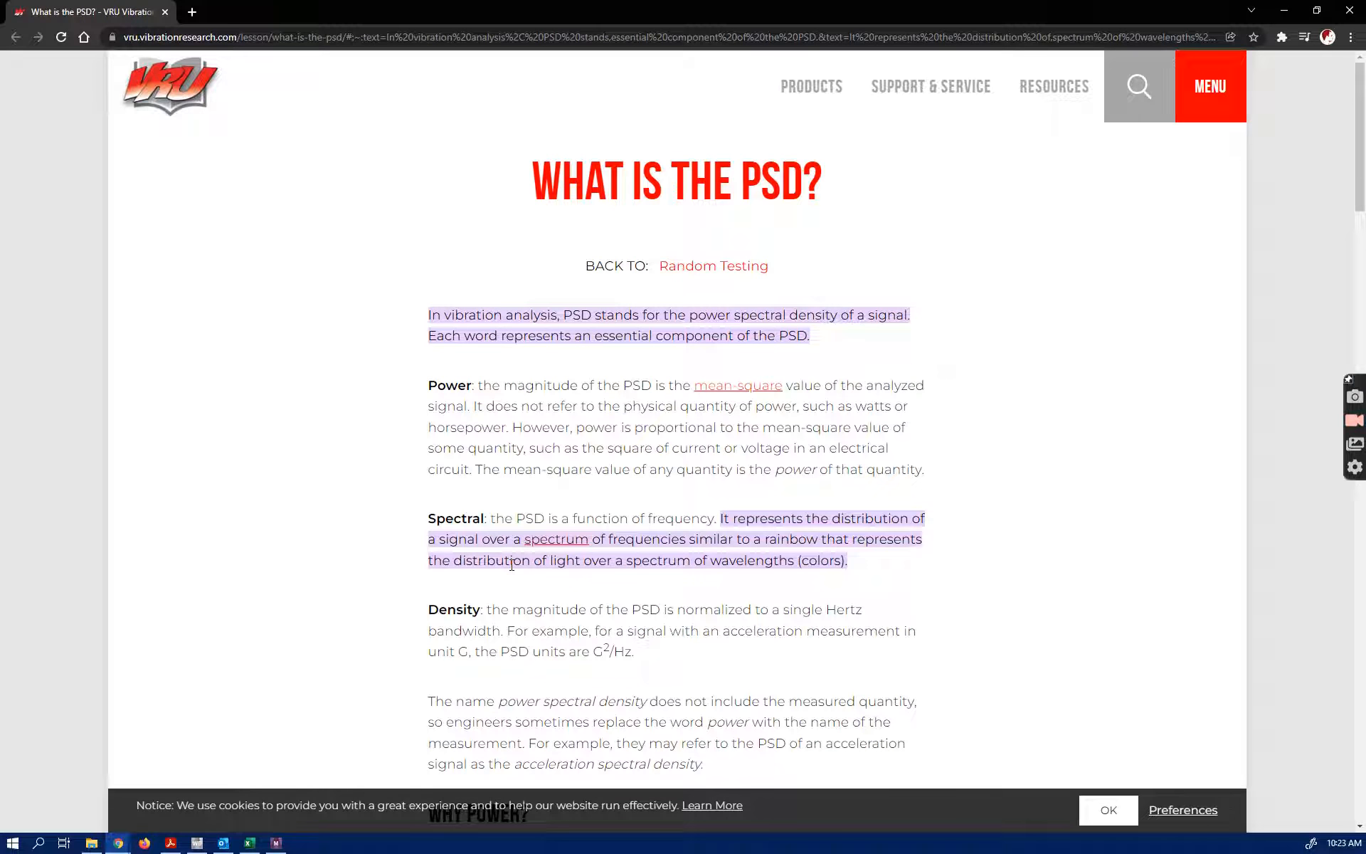
left_click(1284, 11)
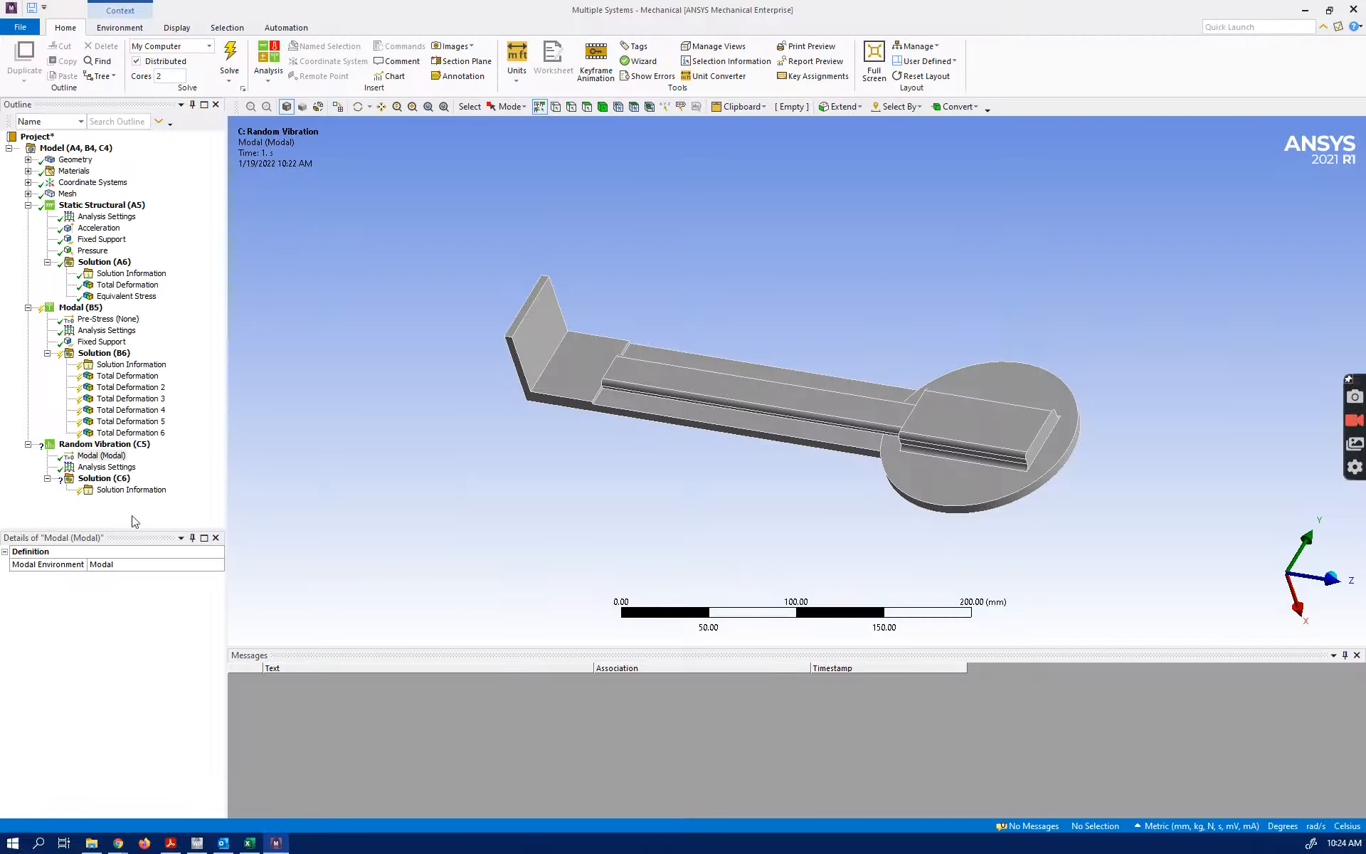
left_click(254, 845)
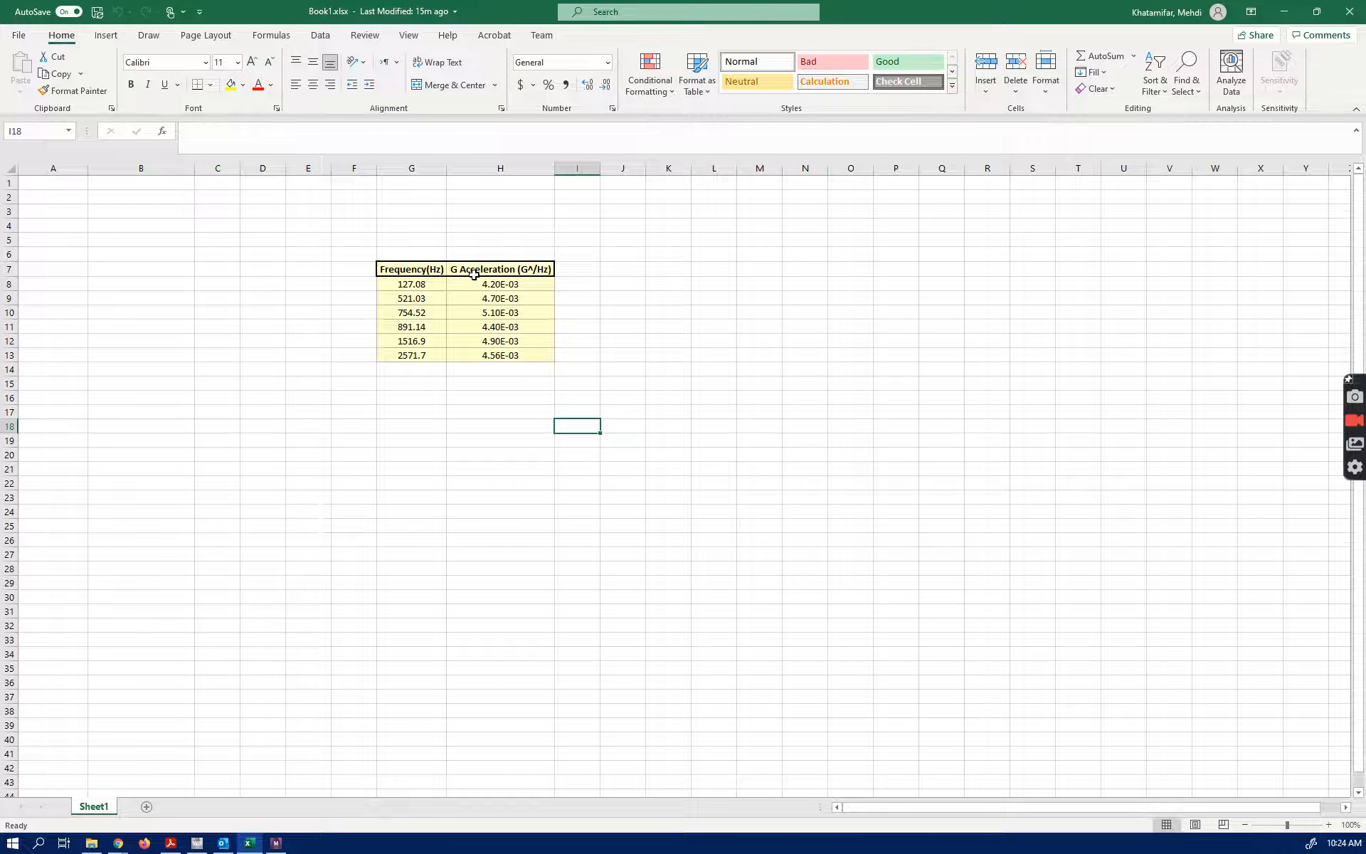
left_click_drag(978, 7, 928, 141)
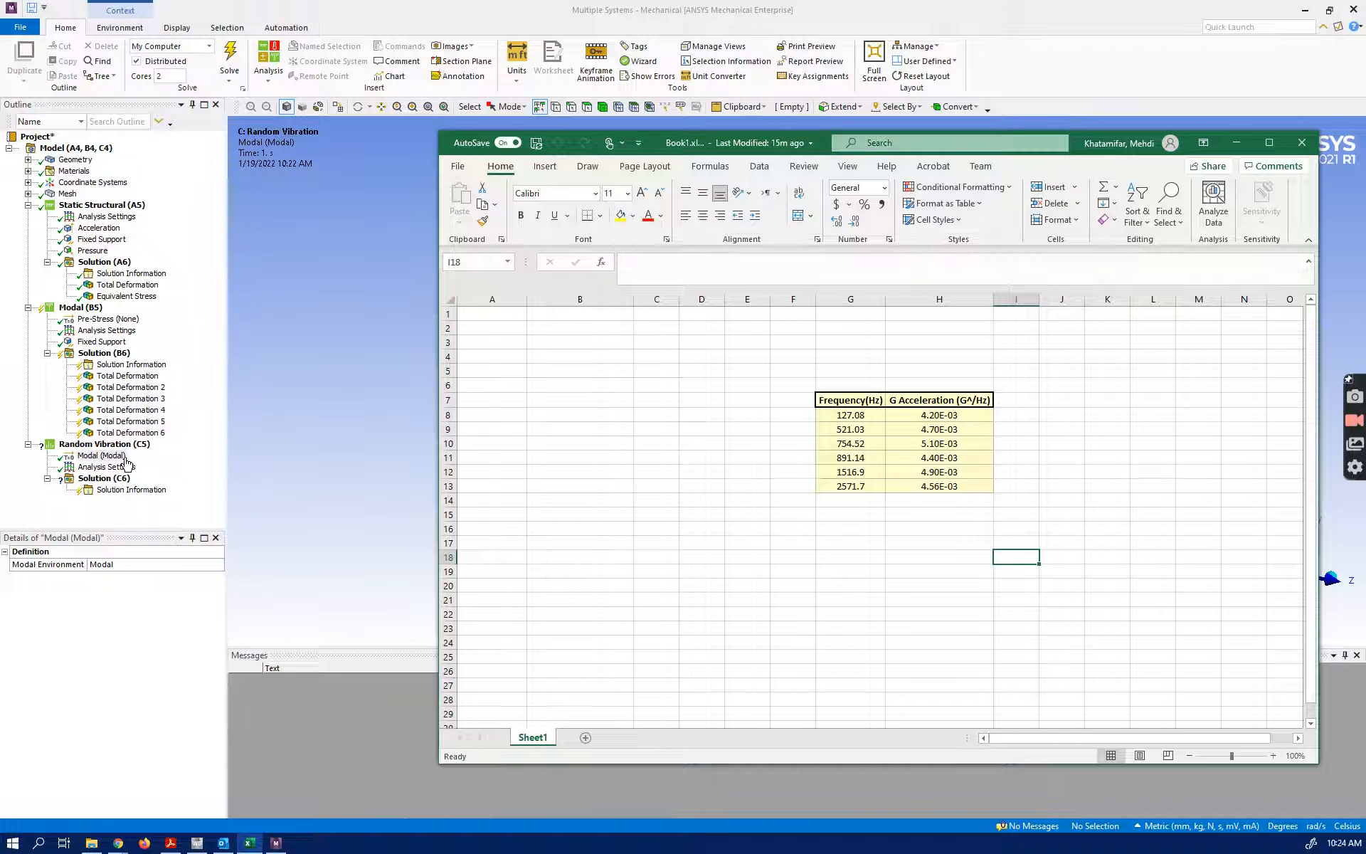
Insert a PSD G Acceleration load in the Random Vibration analysis and set its boundary condition to Fixed Support
left_click(77, 446)
right_click(79, 447)
mouse_move(178, 451)
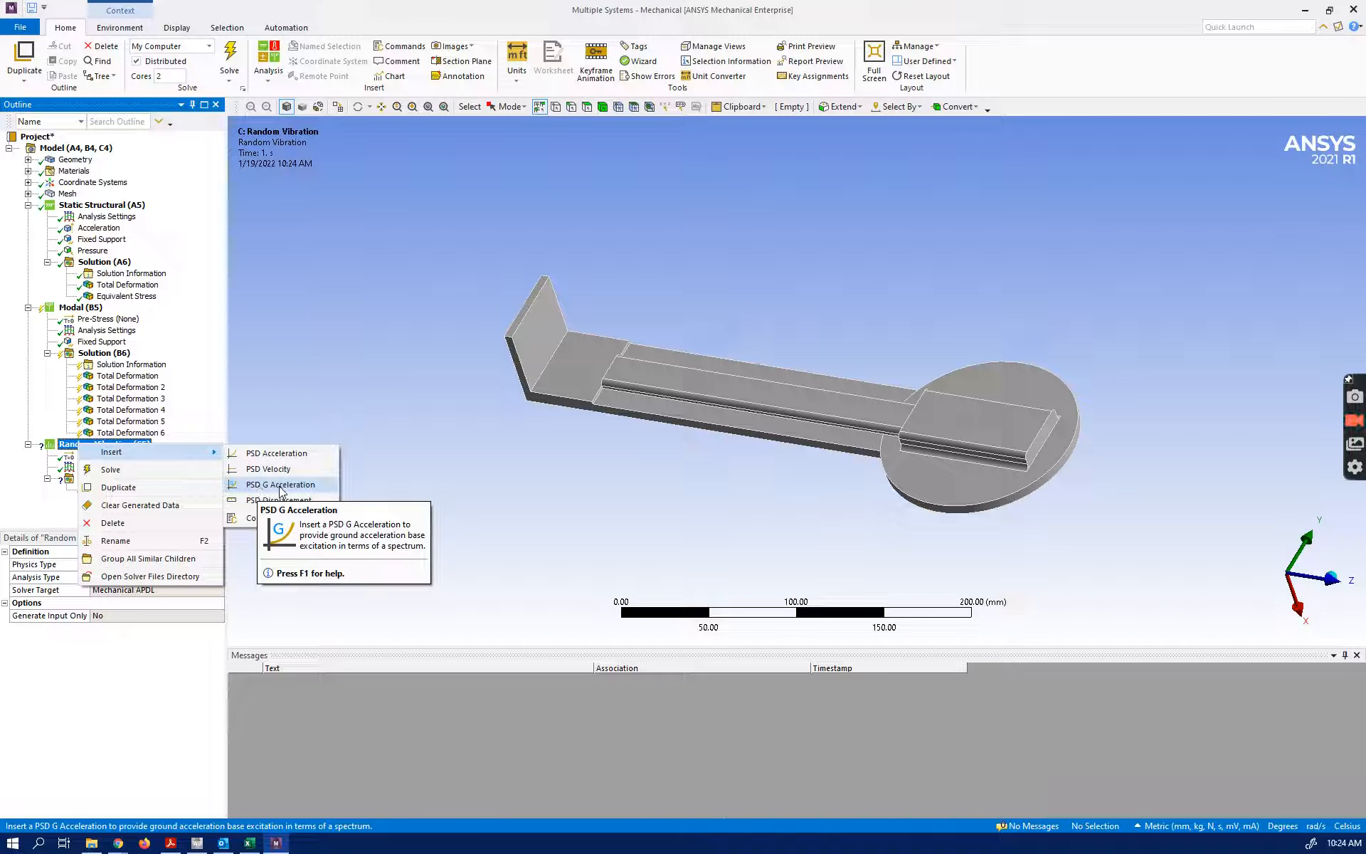
left_click(277, 485)
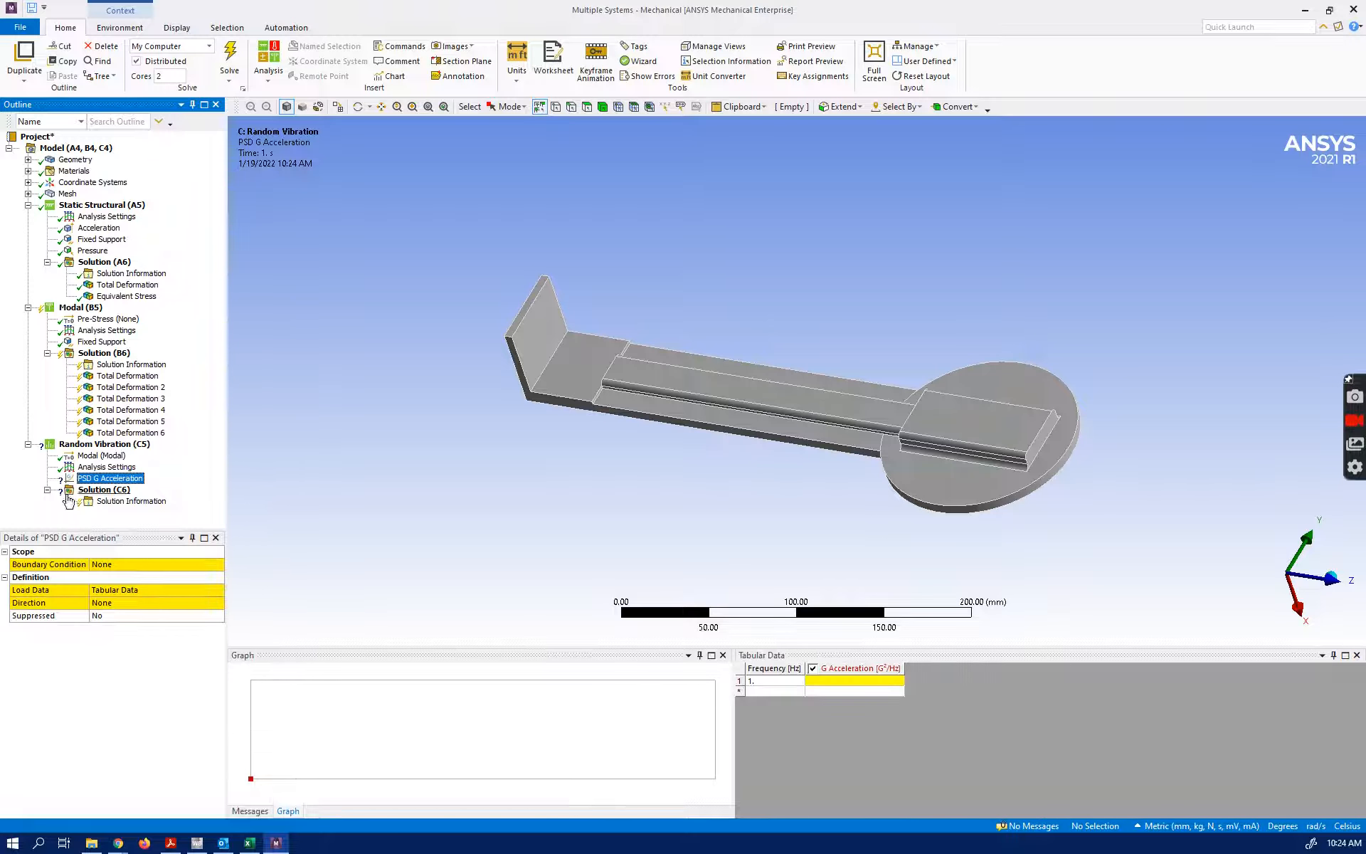
left_click(105, 565)
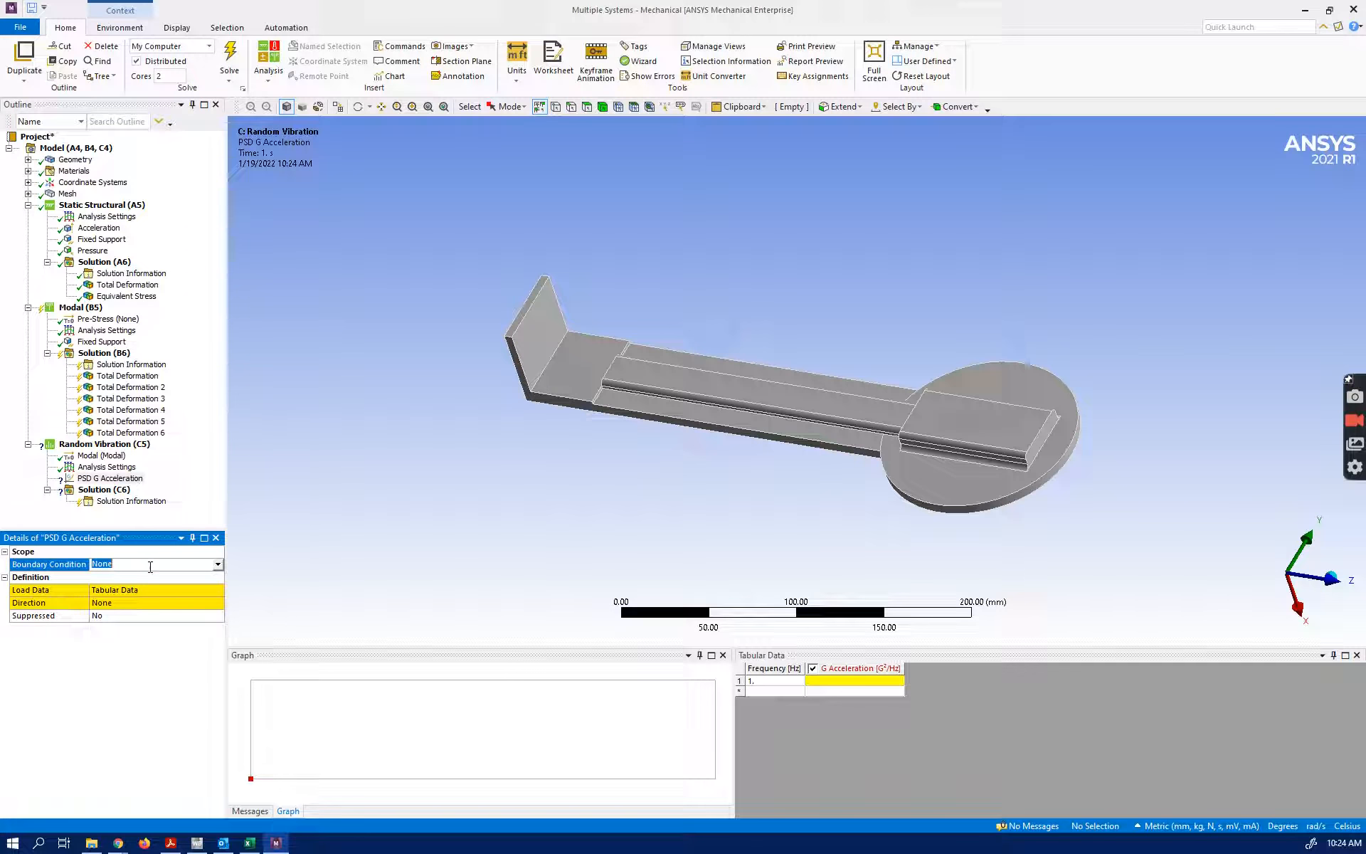
left_click(219, 565)
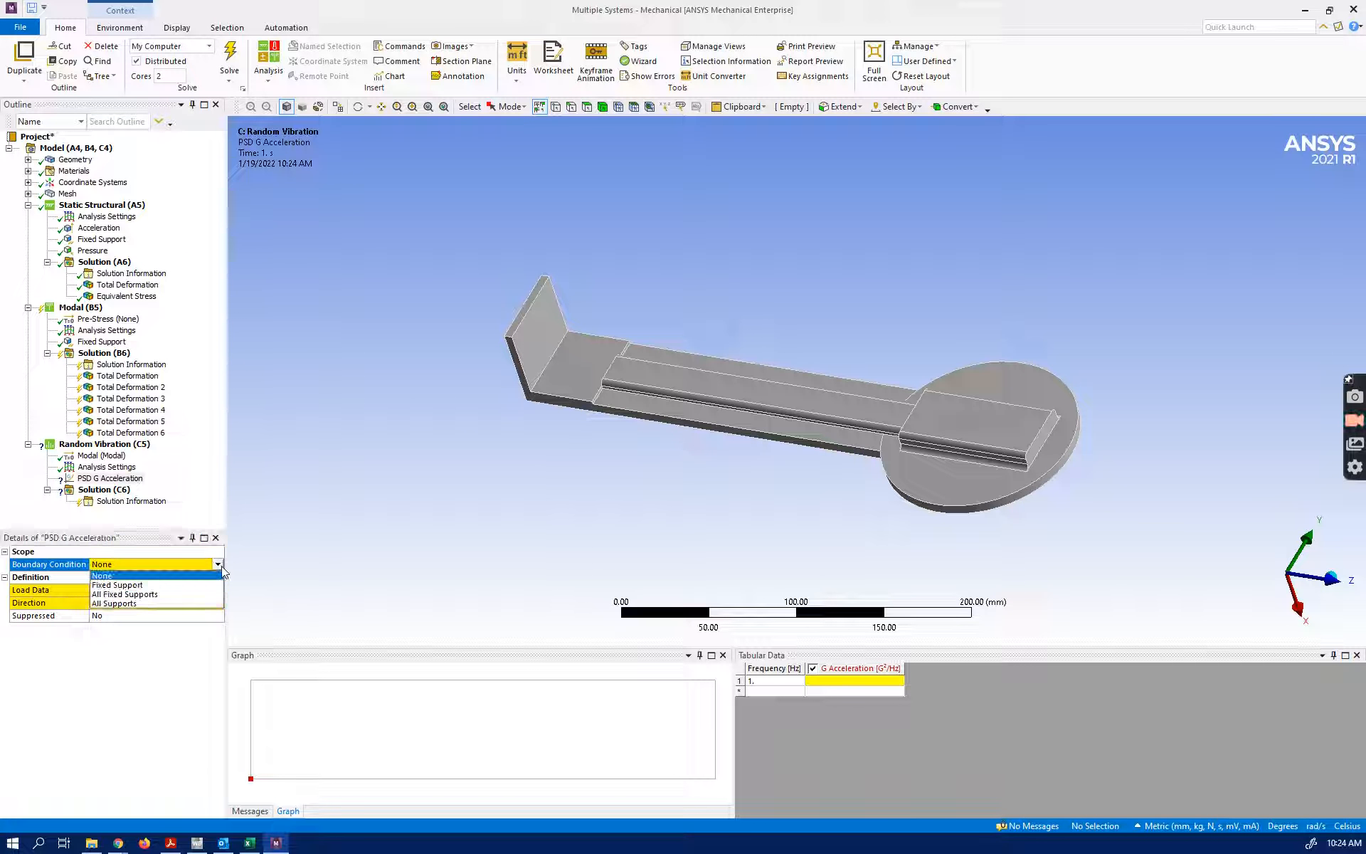
left_click(164, 584)
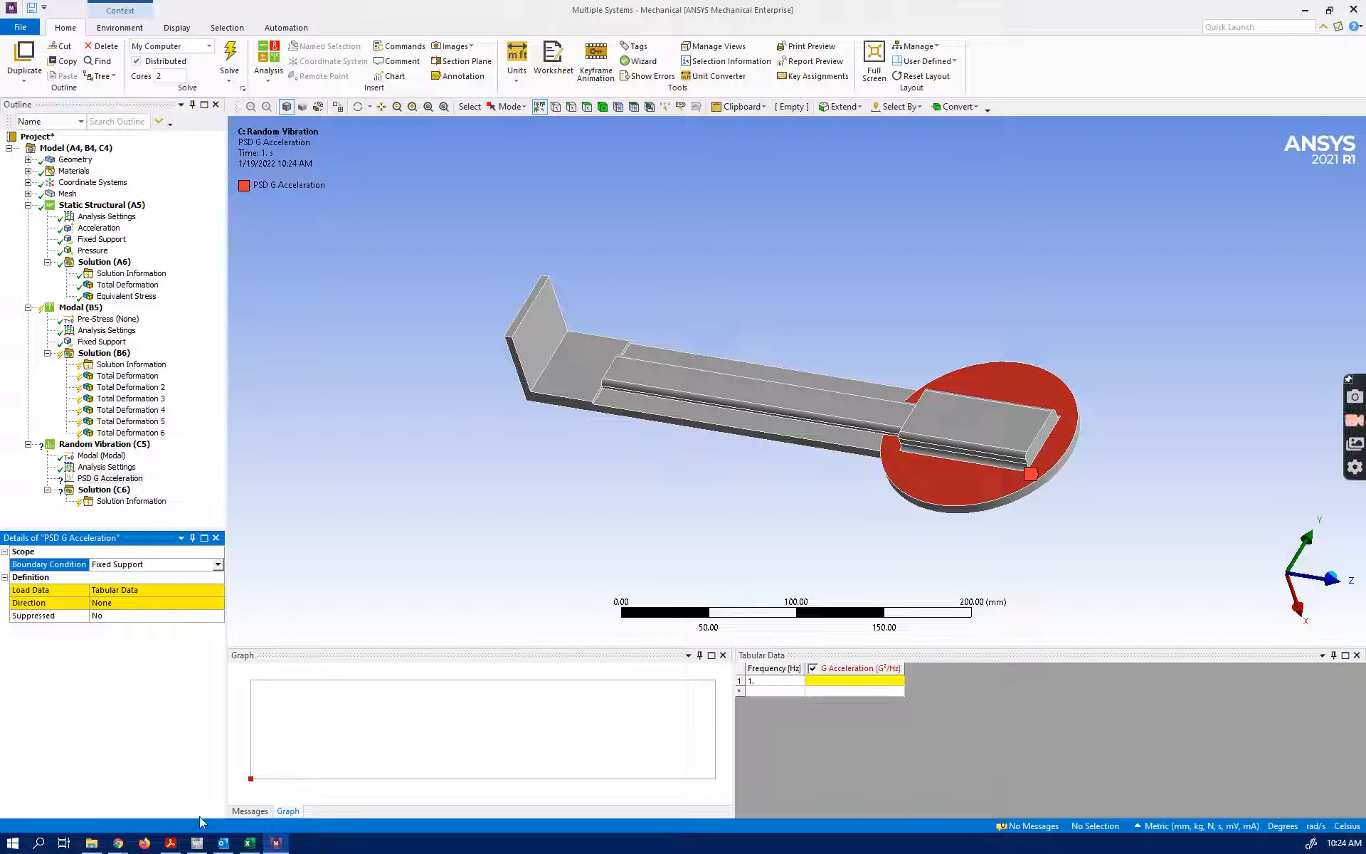
Copy the six frequency and G acceleration pairs, 127.08 to 2571.7 Hz, from the Excel table into the PSD load's tabular data
left_click(248, 842)
mouse_move(833, 416)
left_mouse_down()
mouse_move(910, 457)
mouse_move(910, 483)
left_mouse_up()
key("ctrl+c")
left_click(505, 20)
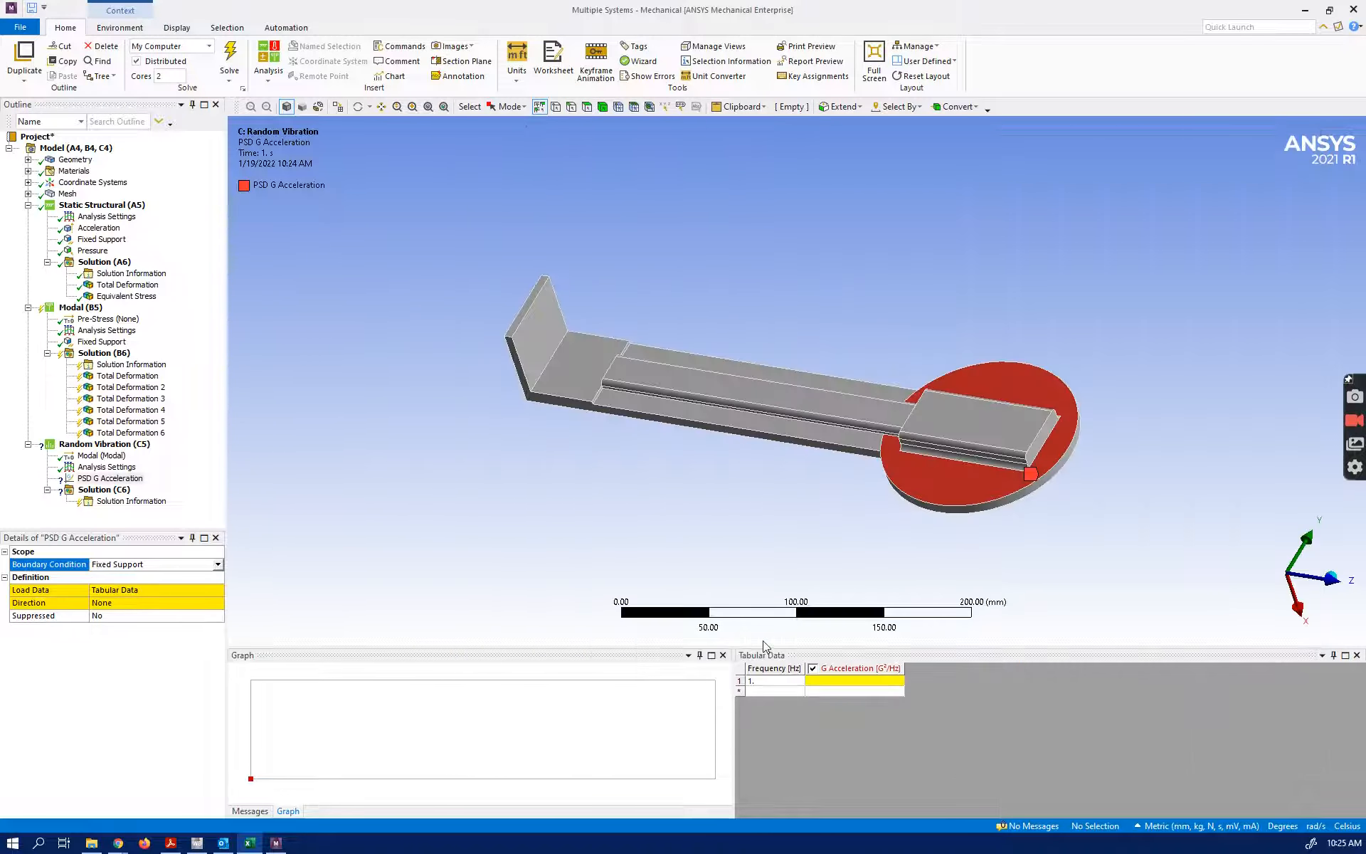
left_click(778, 682)
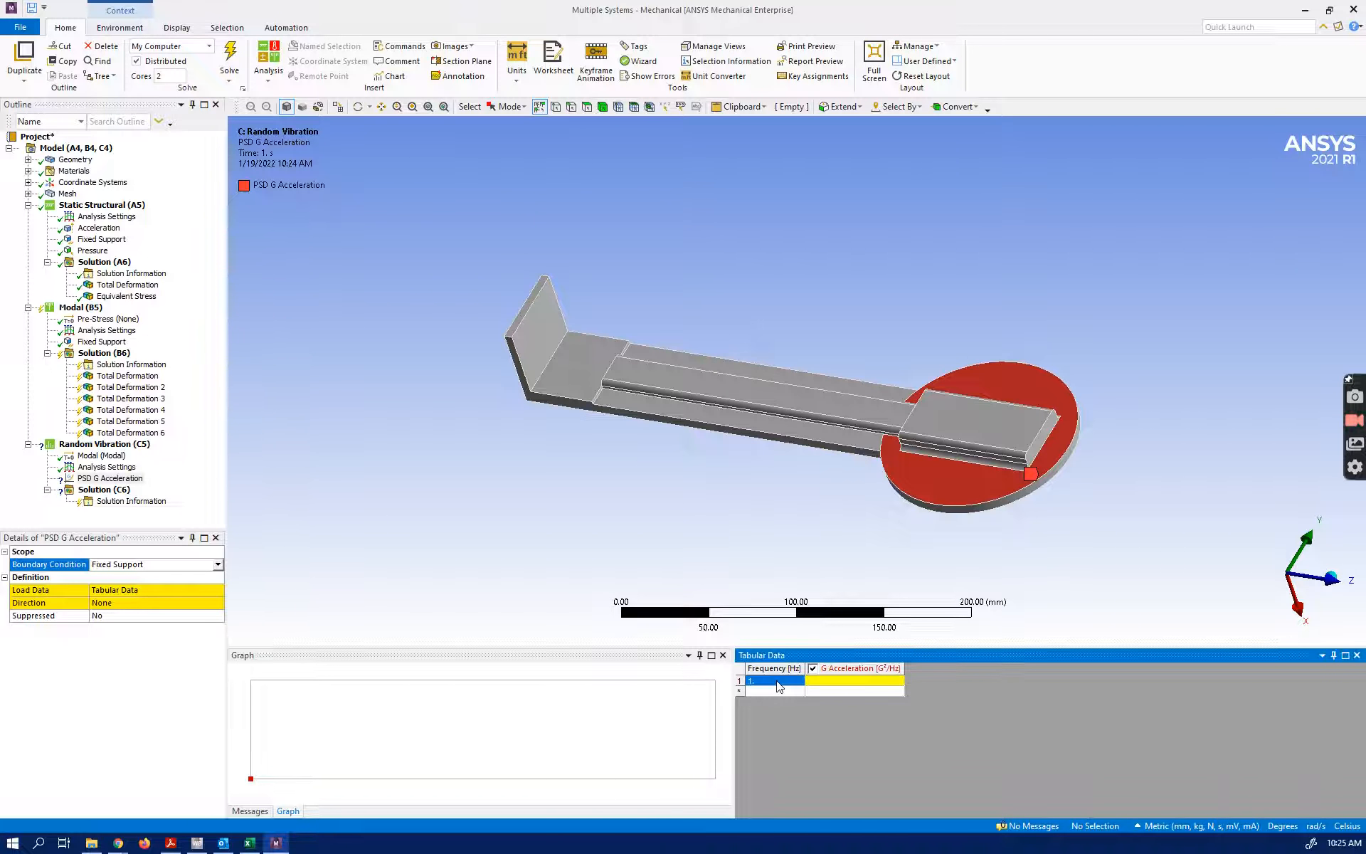
key("ctrl+v")
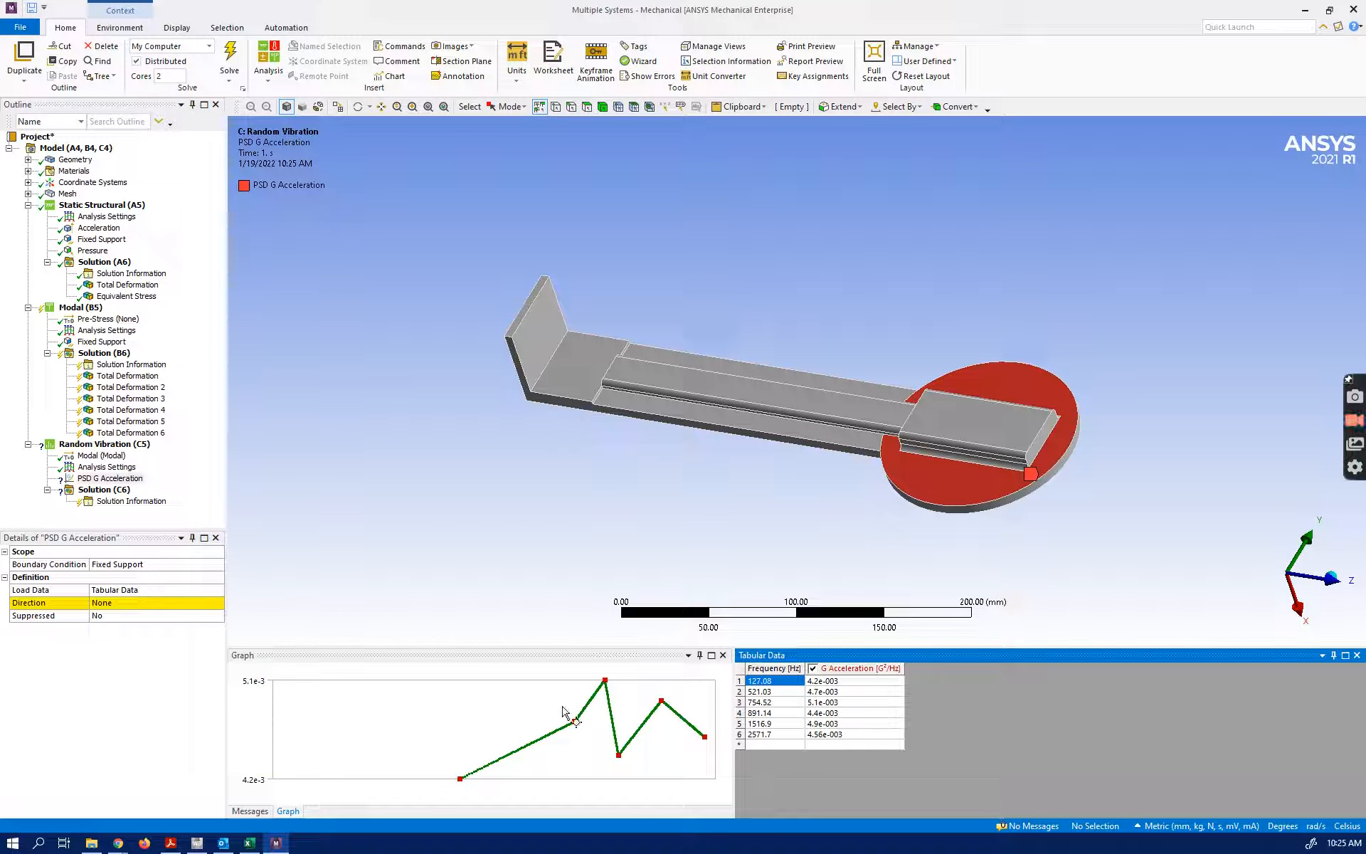
Set the PSD G Acceleration load's direction to X Axis
left_click(181, 602)
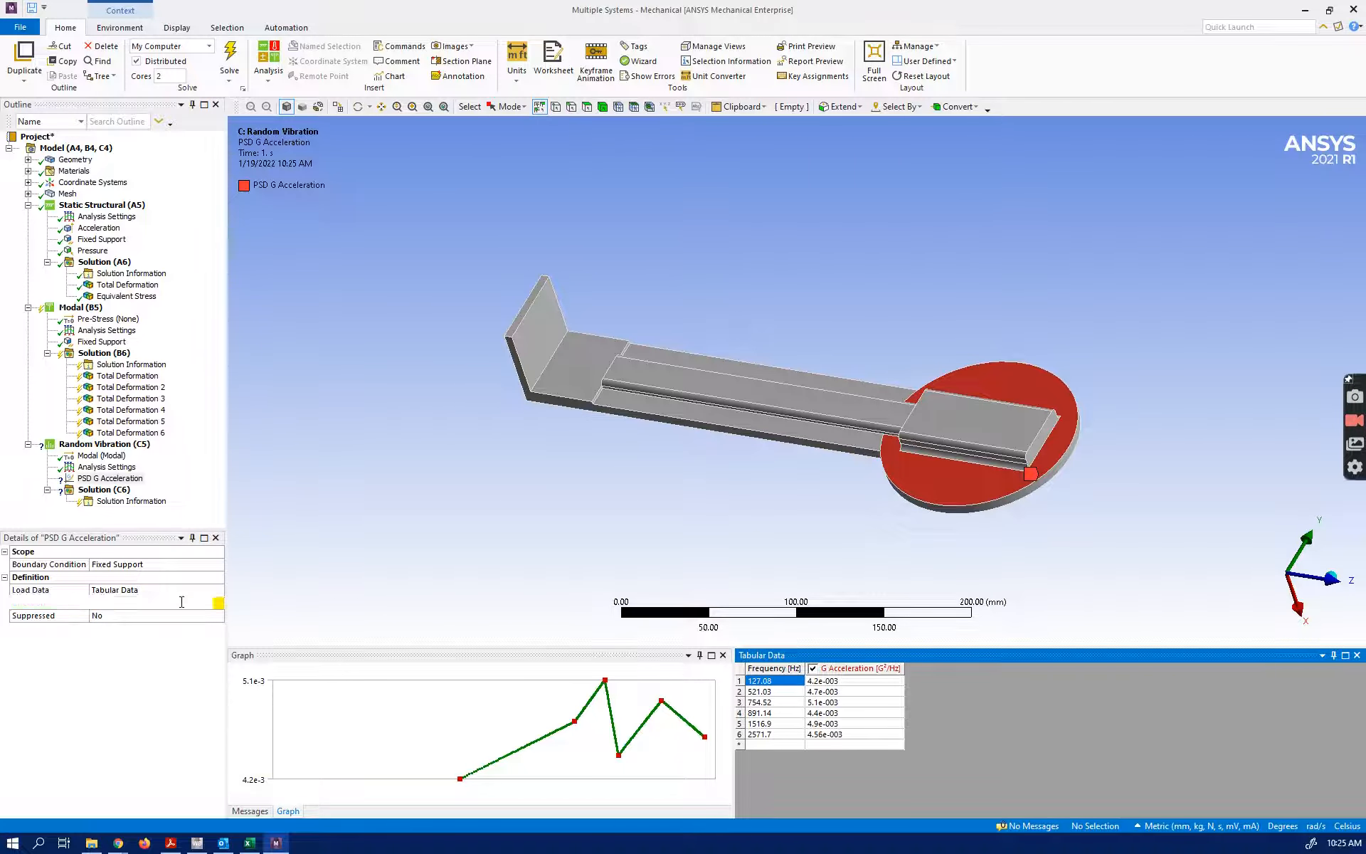
left_click(219, 603)
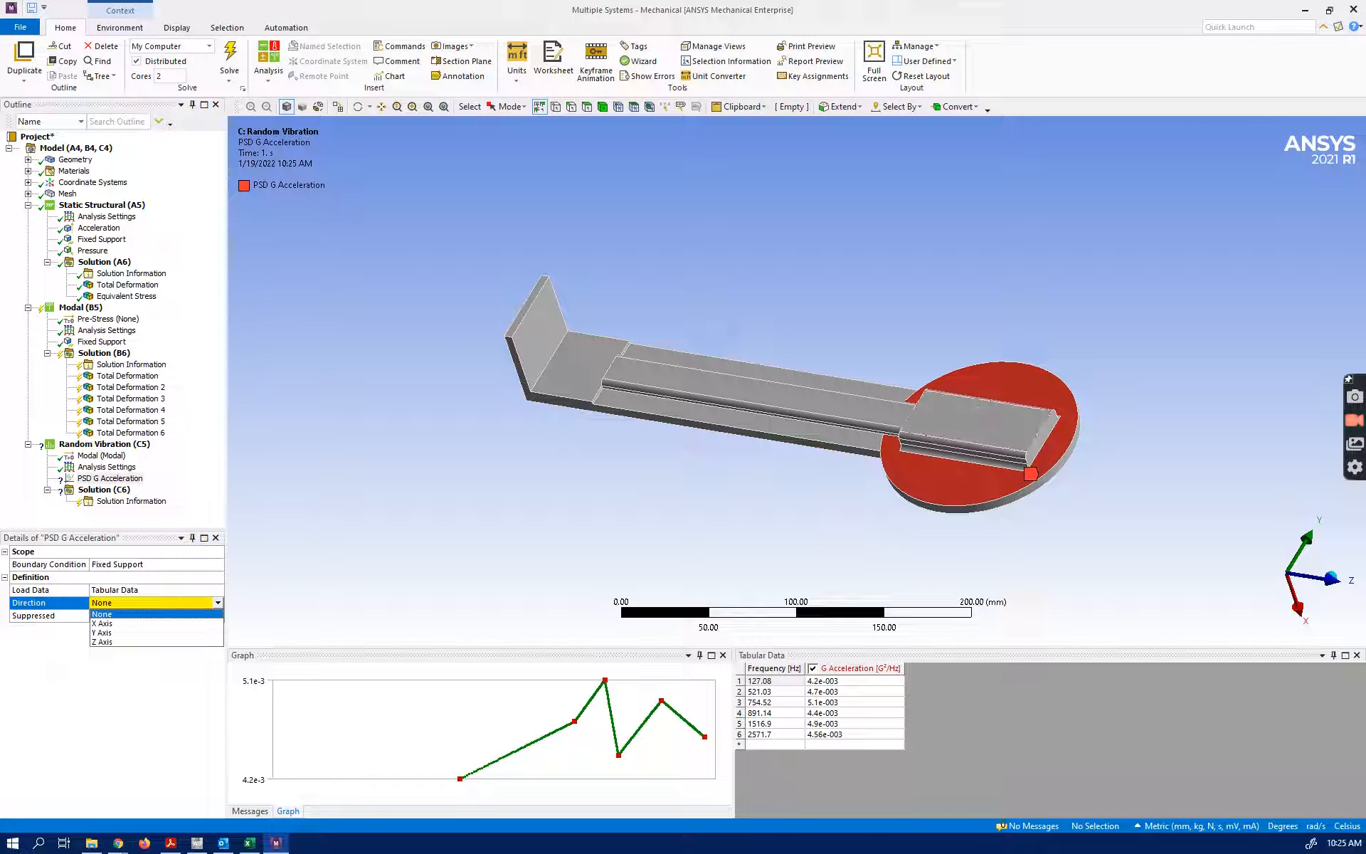
left_click(102, 623)
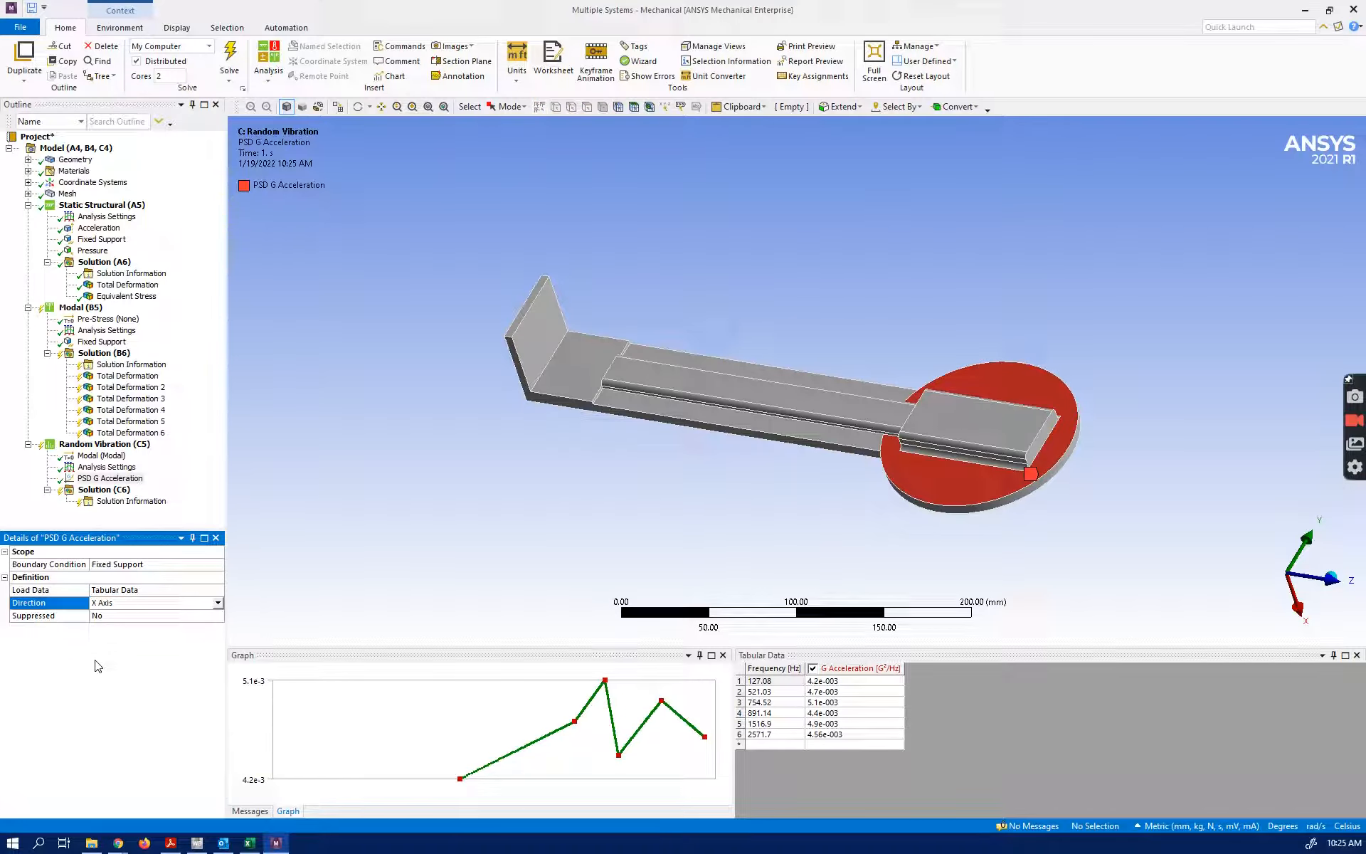
Insert a Directional Deformation result under the Random Vibration solution
right_click(127, 497)
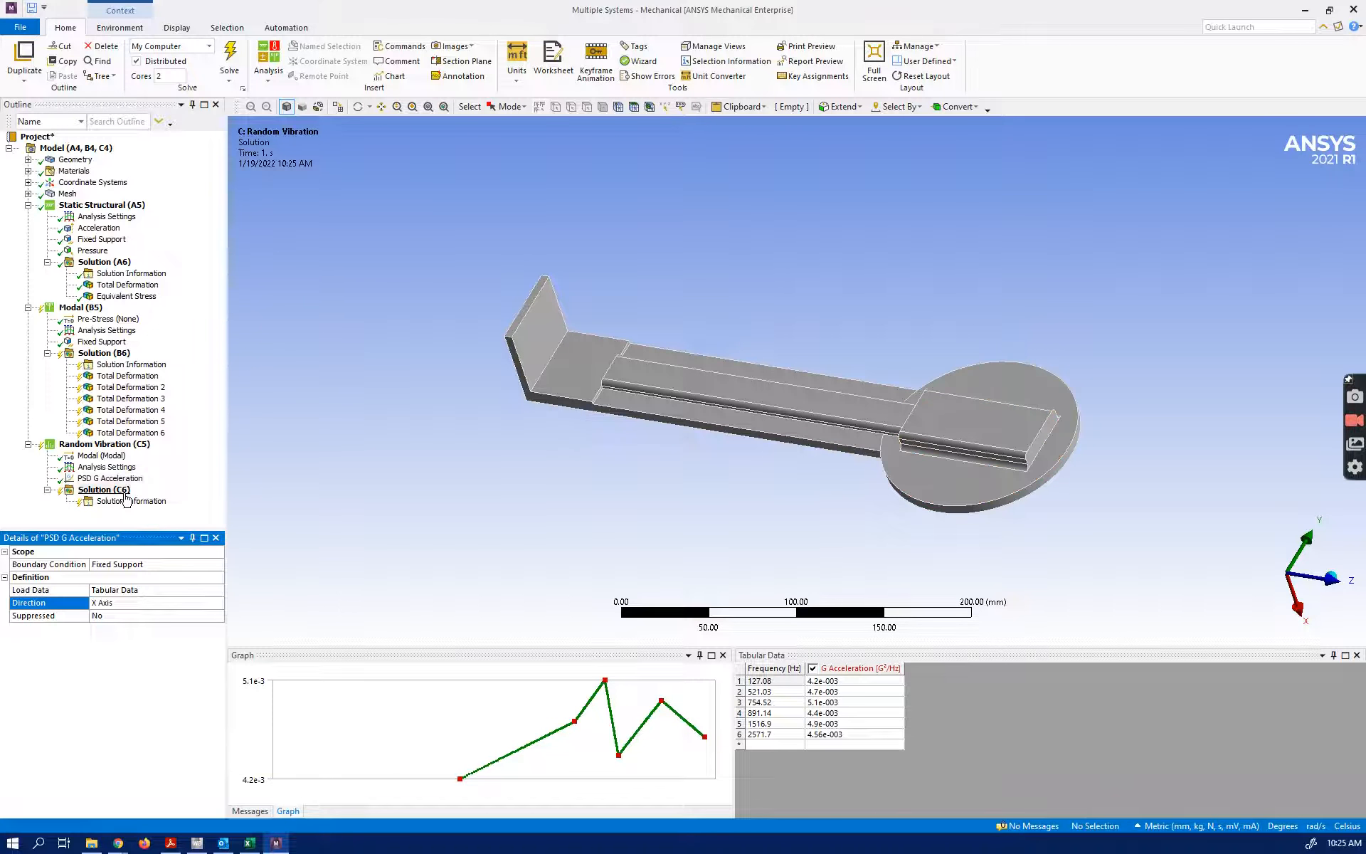
mouse_move(152, 503)
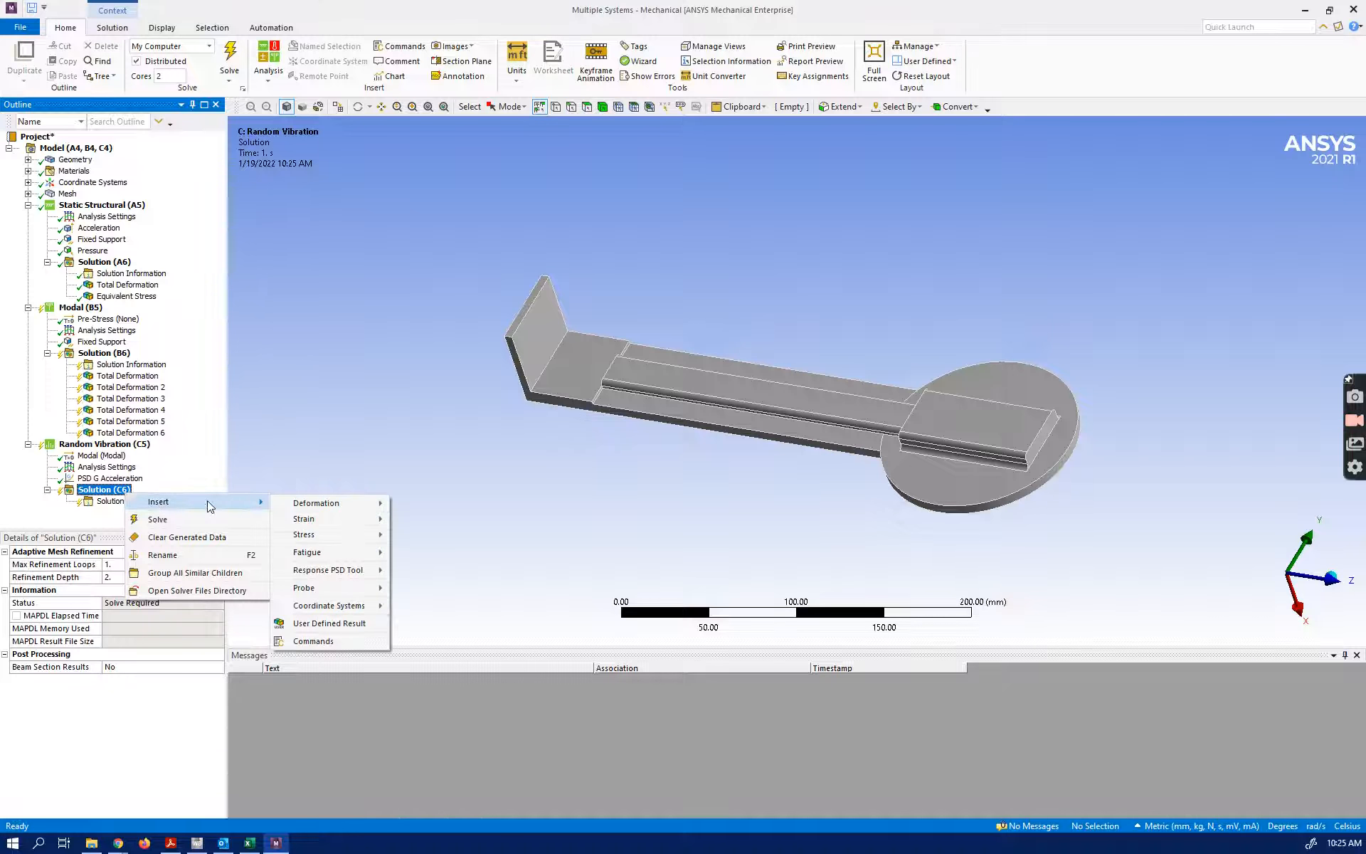
mouse_move(356, 507)
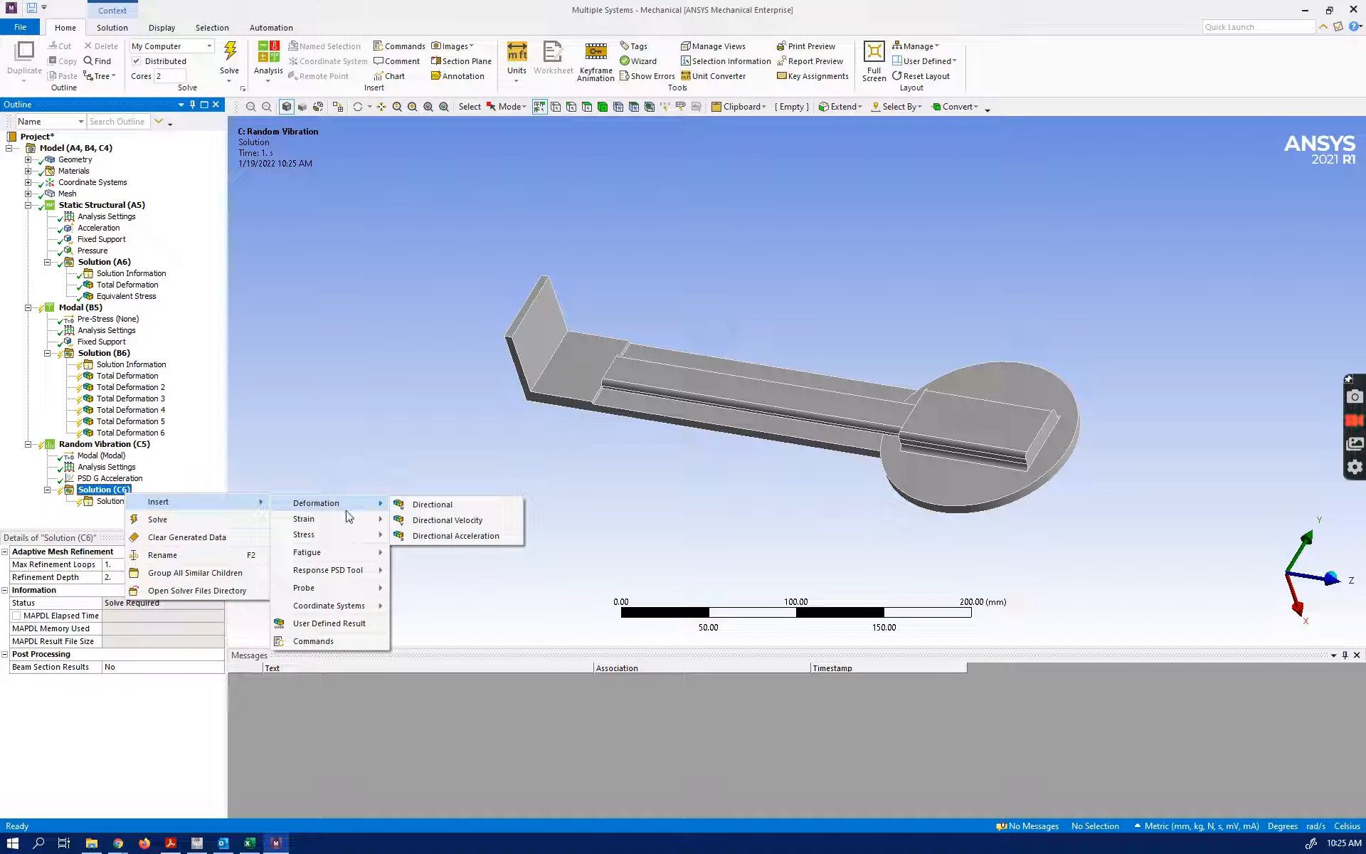
mouse_move(347, 535)
left_click(421, 506)
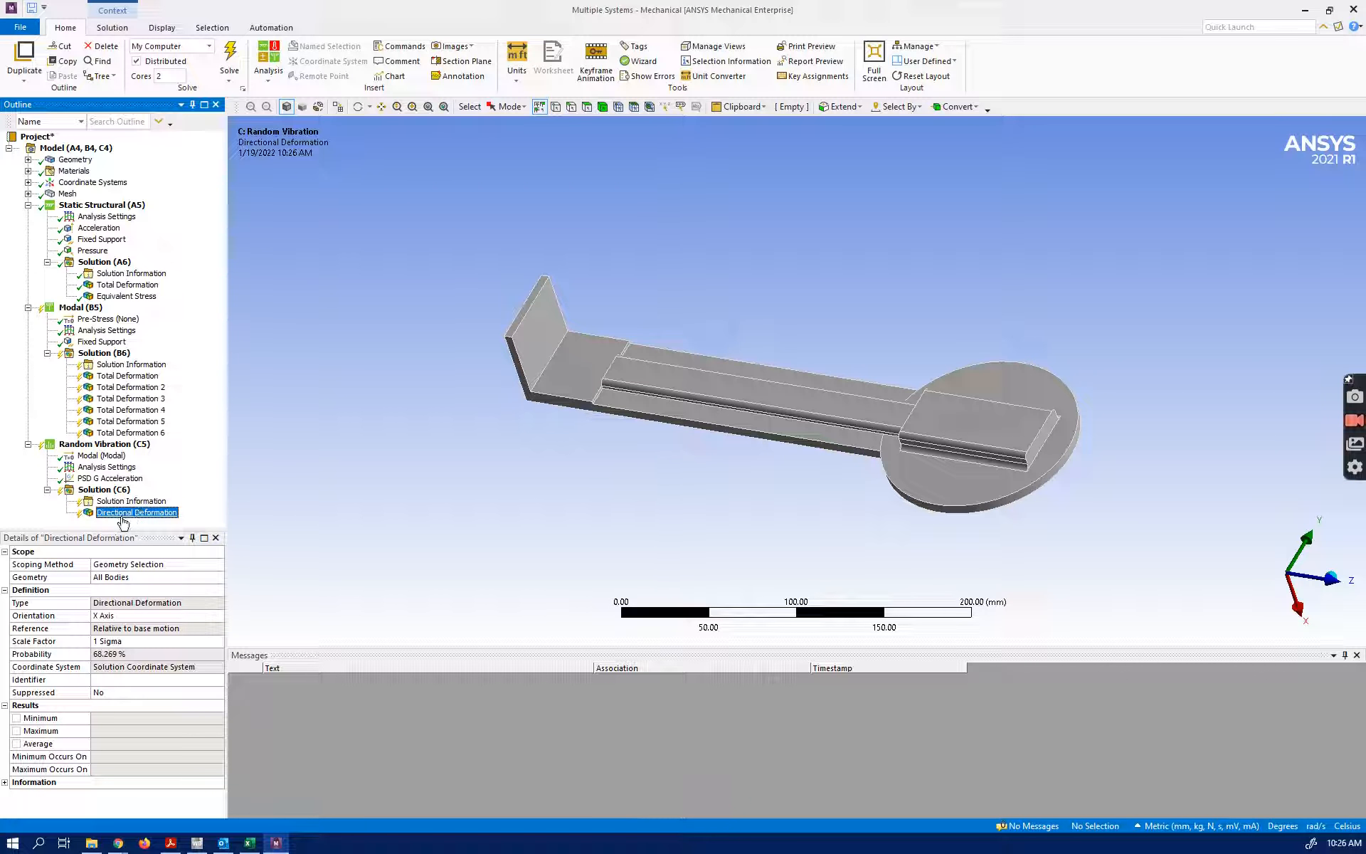
Examine the Directional Deformation result's scale factor options and compare them with the normal distribution chart in the browser
left_click(118, 641)
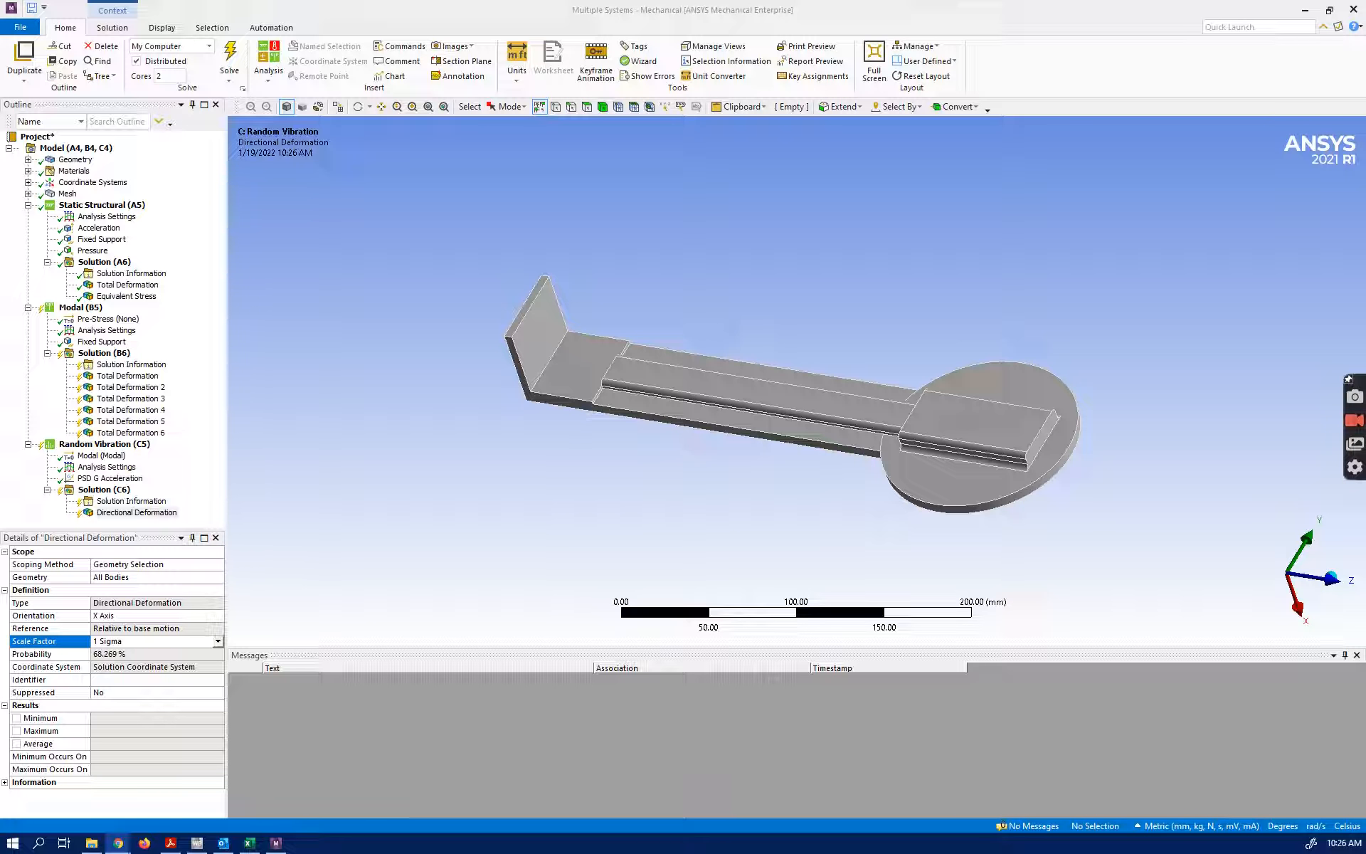
left_click_drag(0, 174, 524, 2)
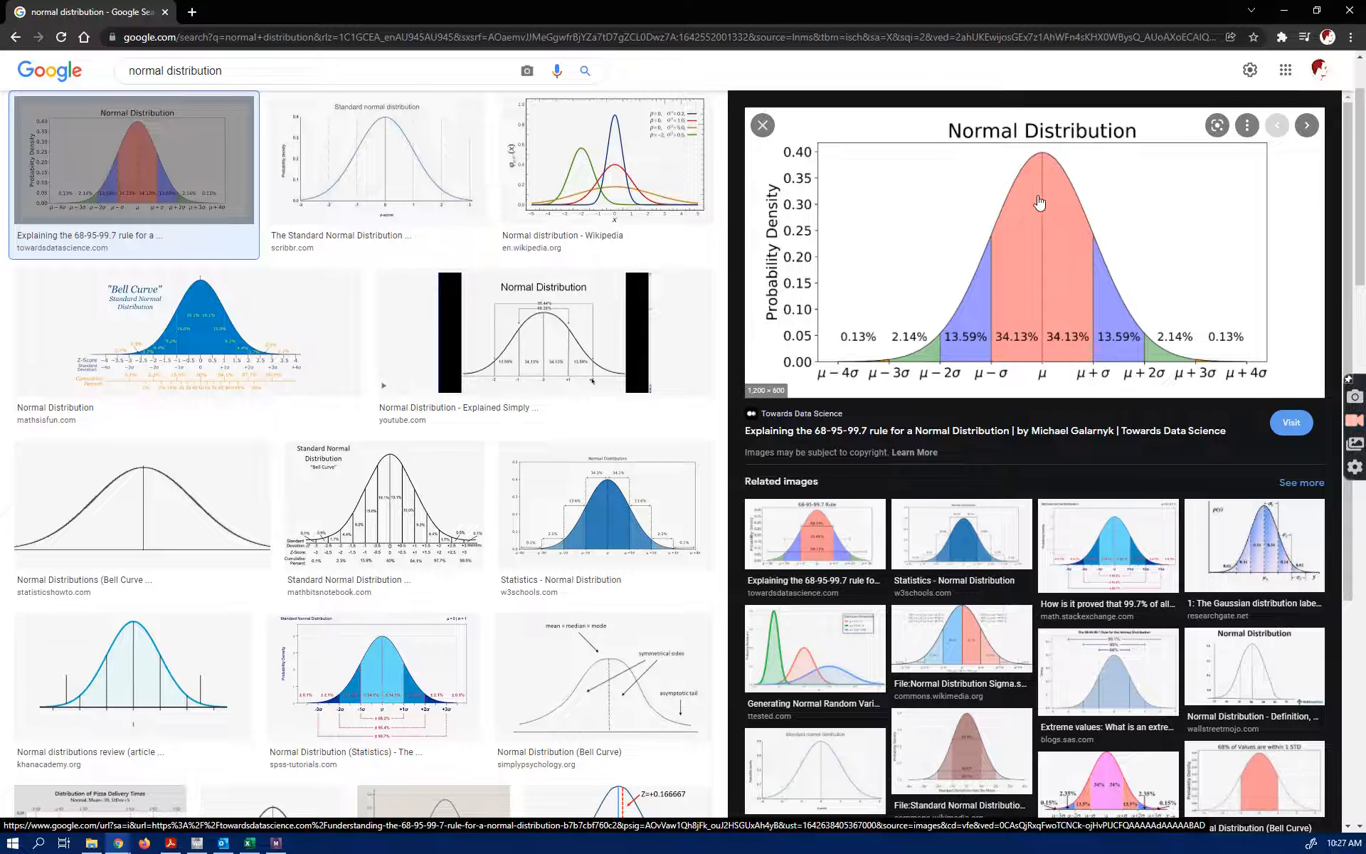
left_click(1278, 13)
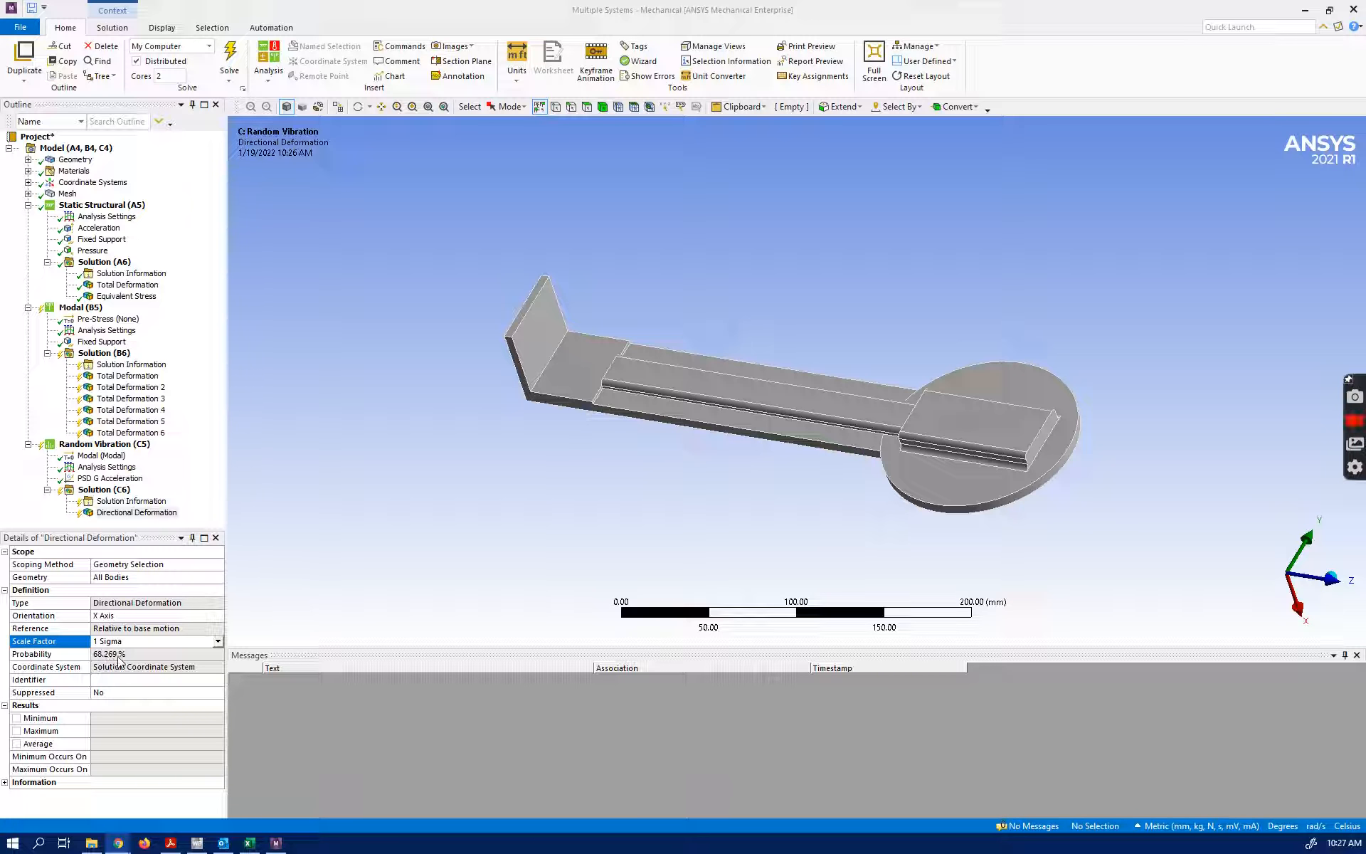
left_click(217, 641)
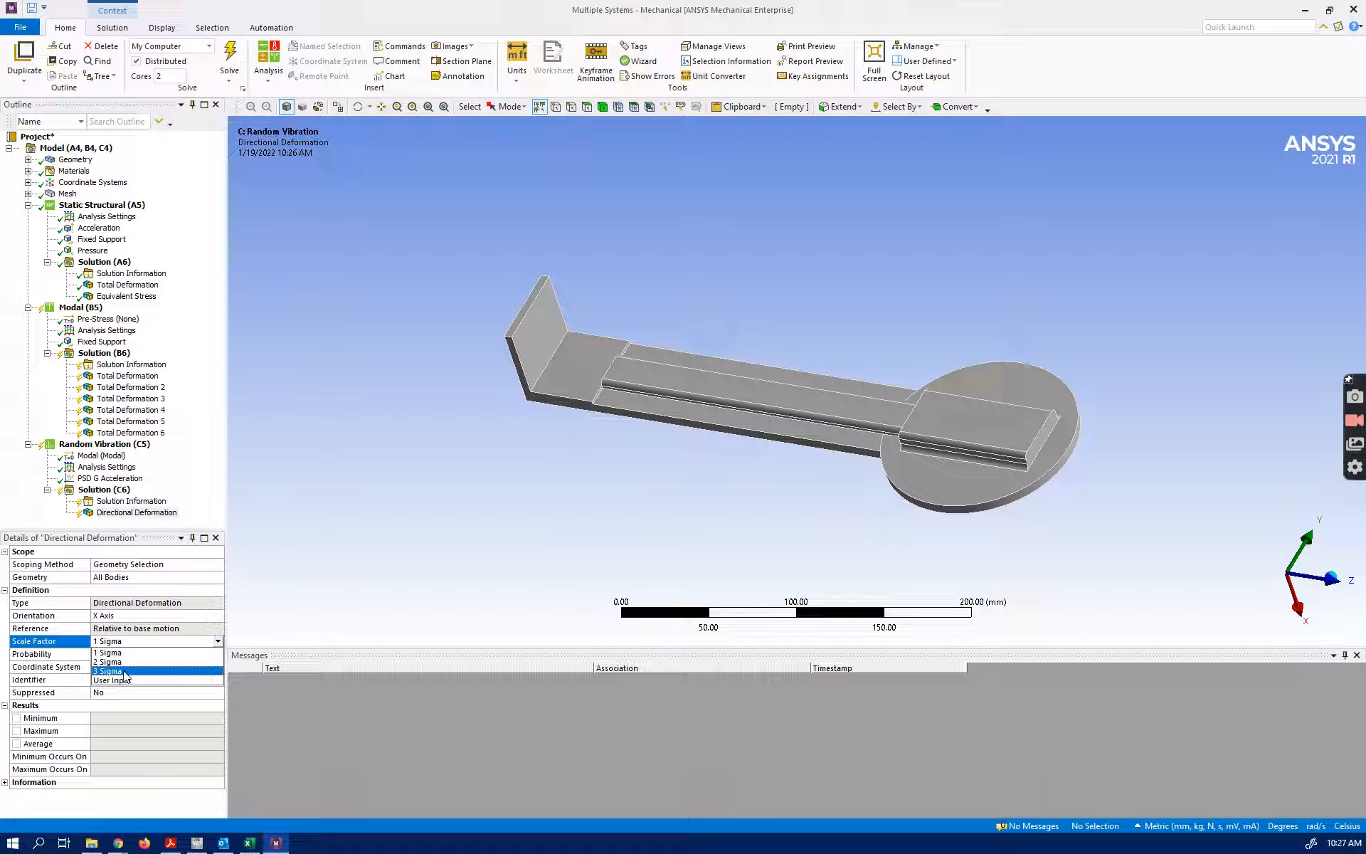
left_click(135, 513)
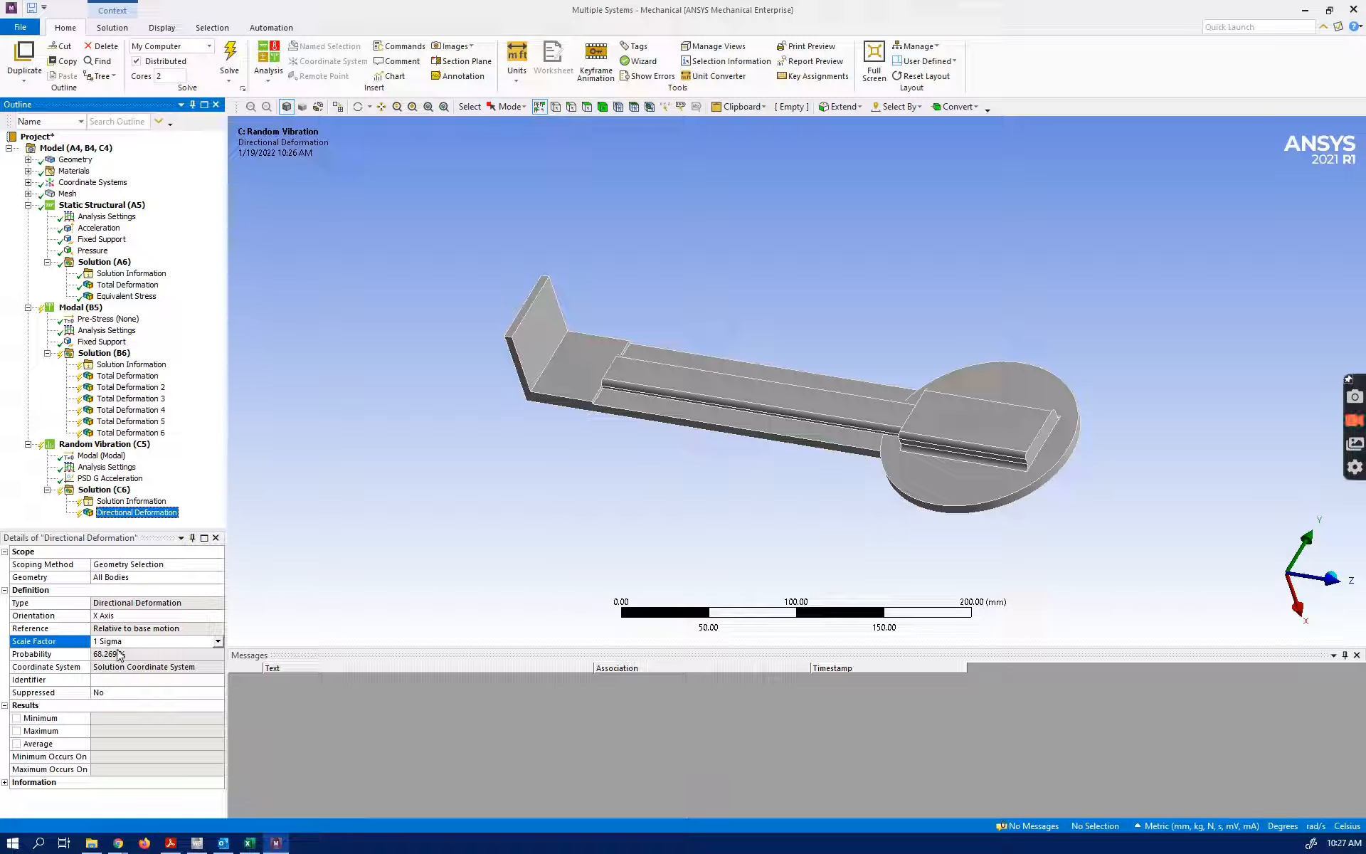
Insert a second Directional Deformation result under the Random Vibration solution and set its scale factor to 2 Sigma
left_click(123, 489)
right_click(123, 491)
mouse_move(185, 496)
mouse_move(327, 497)
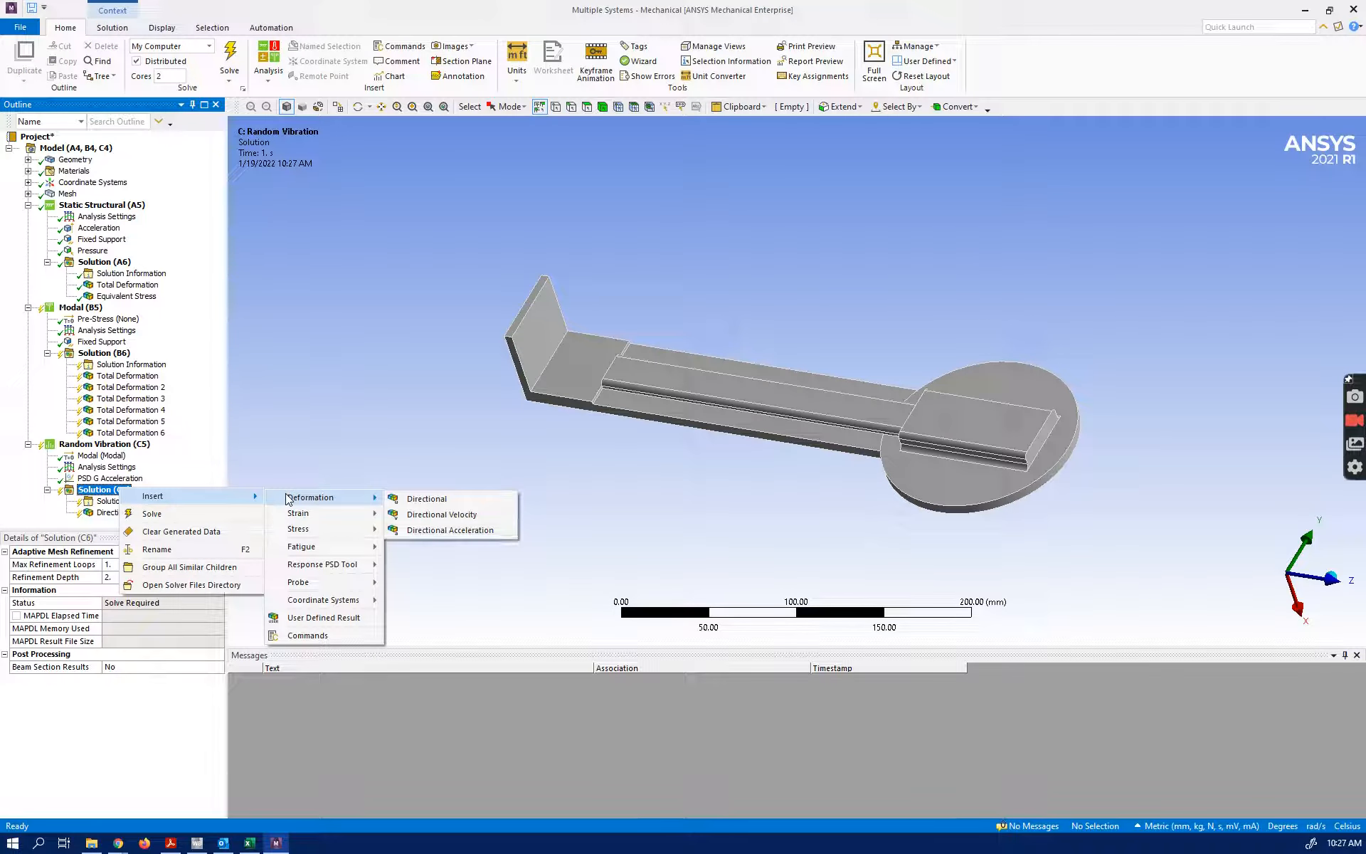
left_click(411, 498)
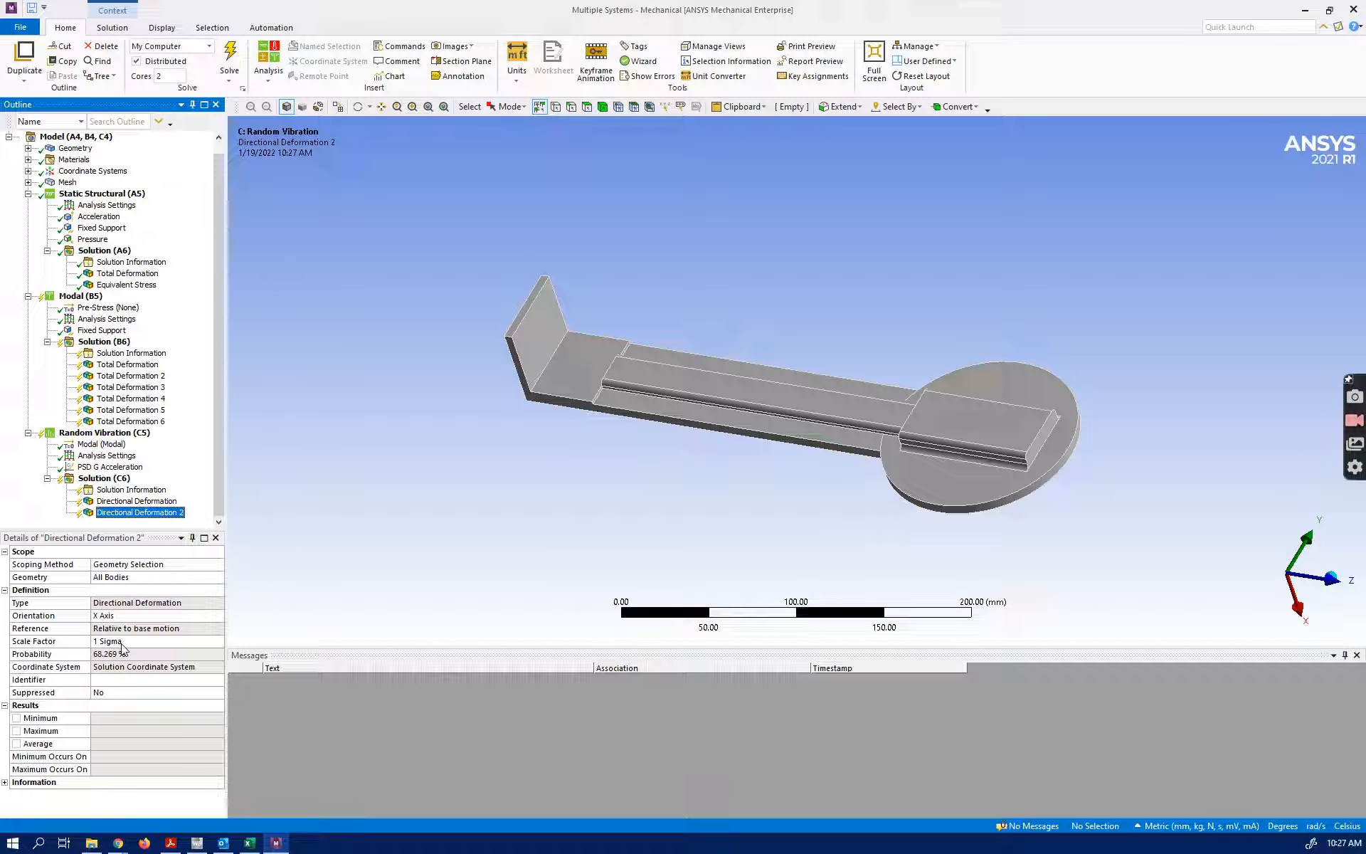
left_click(124, 641)
left_click(217, 641)
left_click(148, 667)
Insert a third Directional Deformation result under the Random Vibration solution with a scale factor of 3 Sigma
left_click(119, 480)
right_click(122, 484)
mouse_move(163, 488)
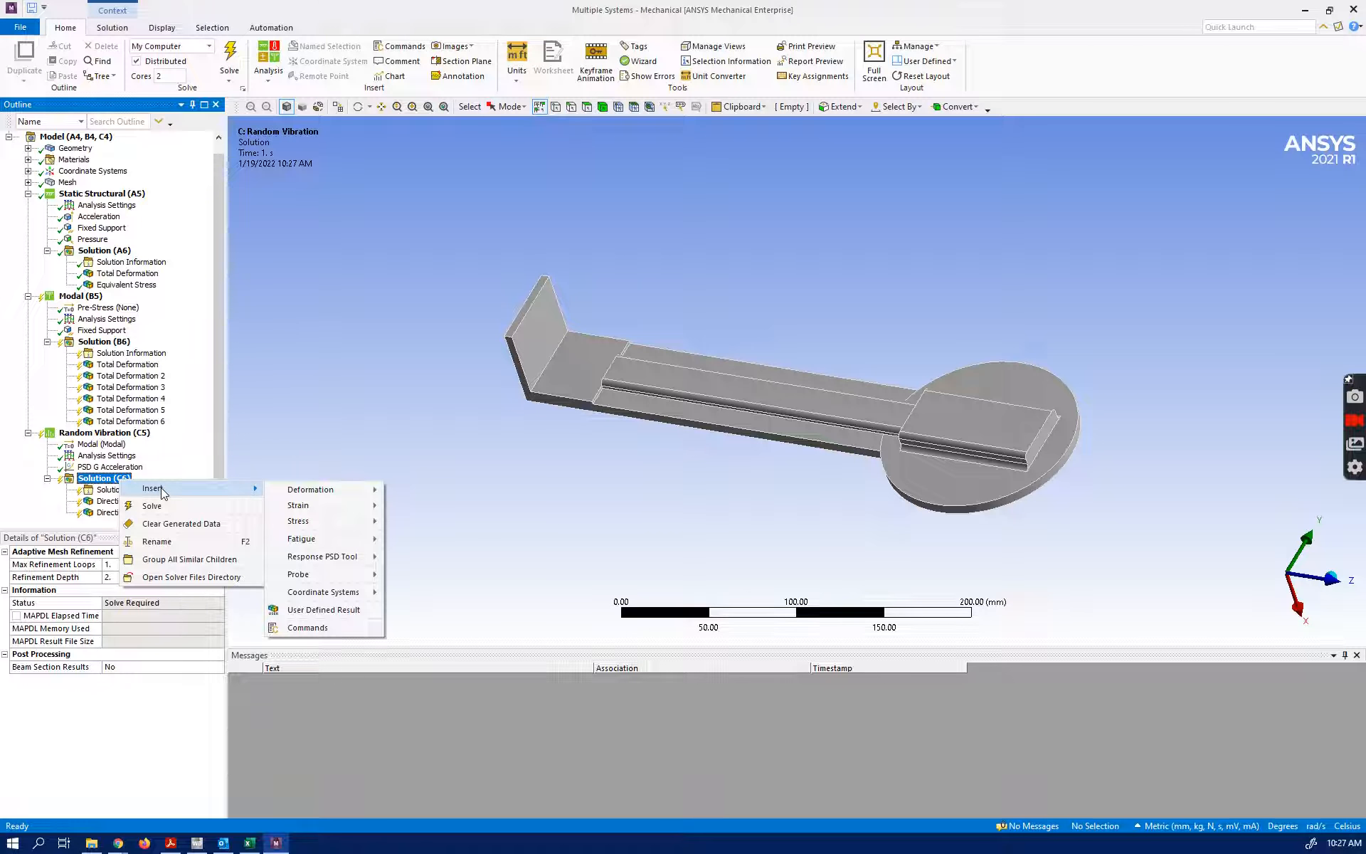
mouse_move(340, 492)
left_click(421, 492)
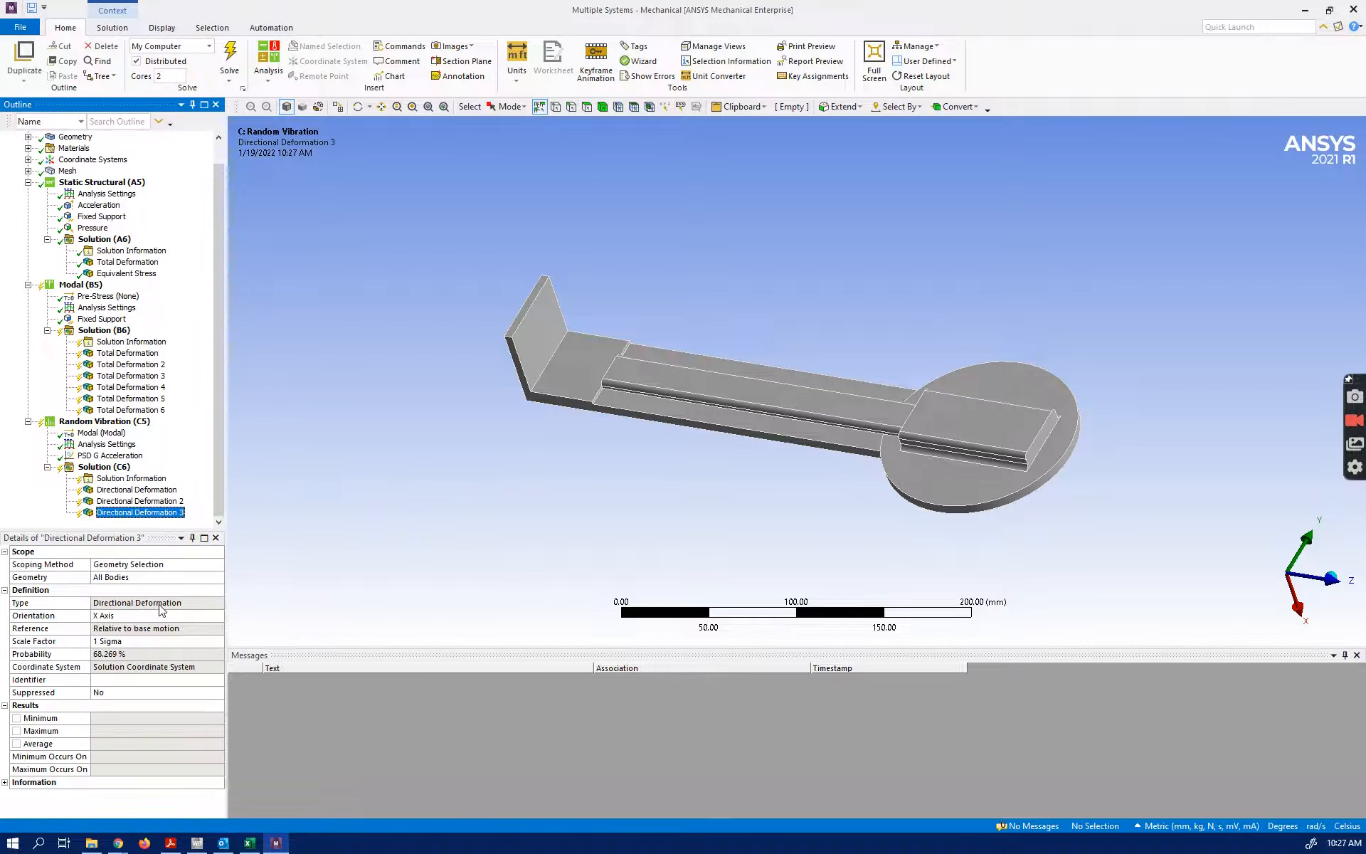
left_click(208, 640)
left_click(217, 640)
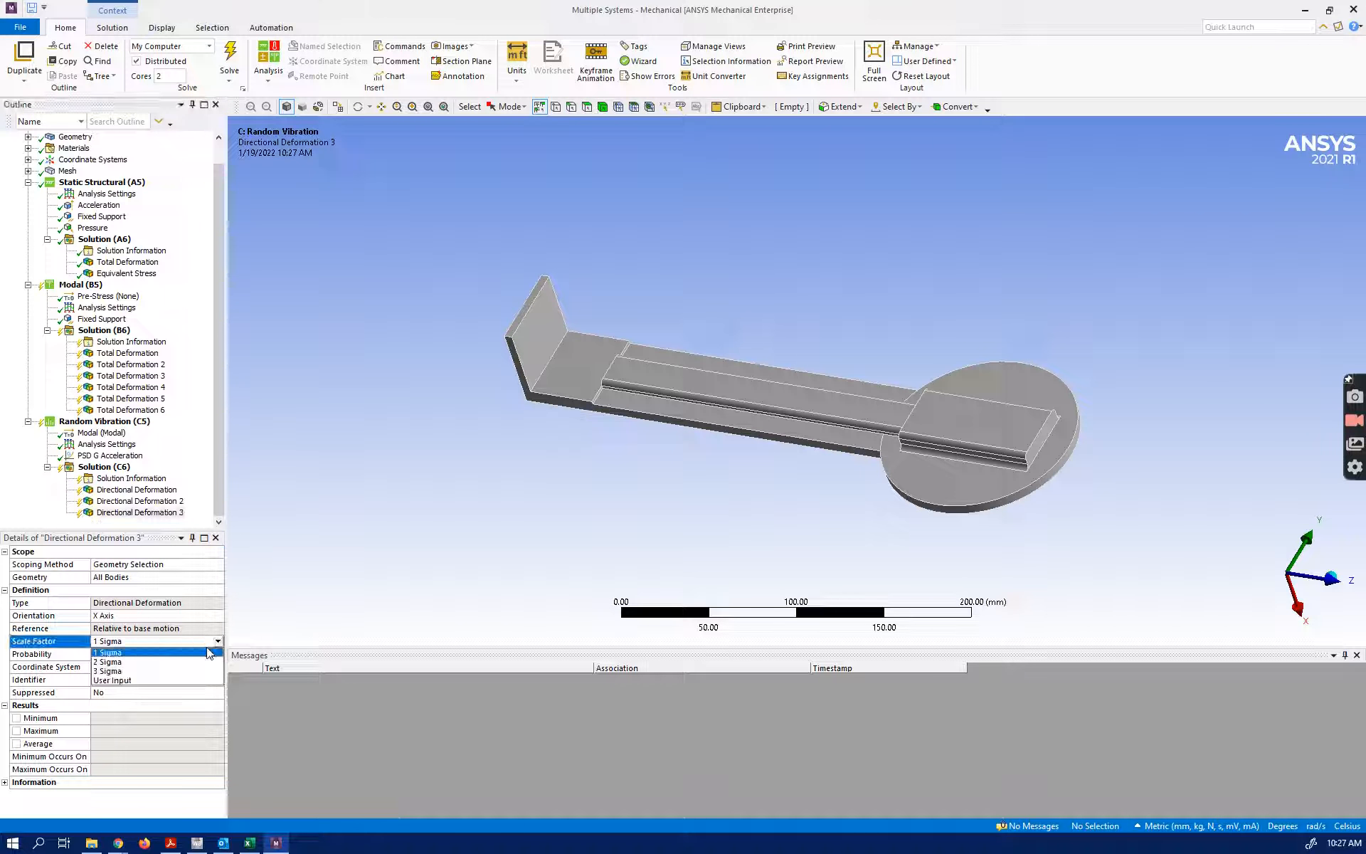
left_click(135, 673)
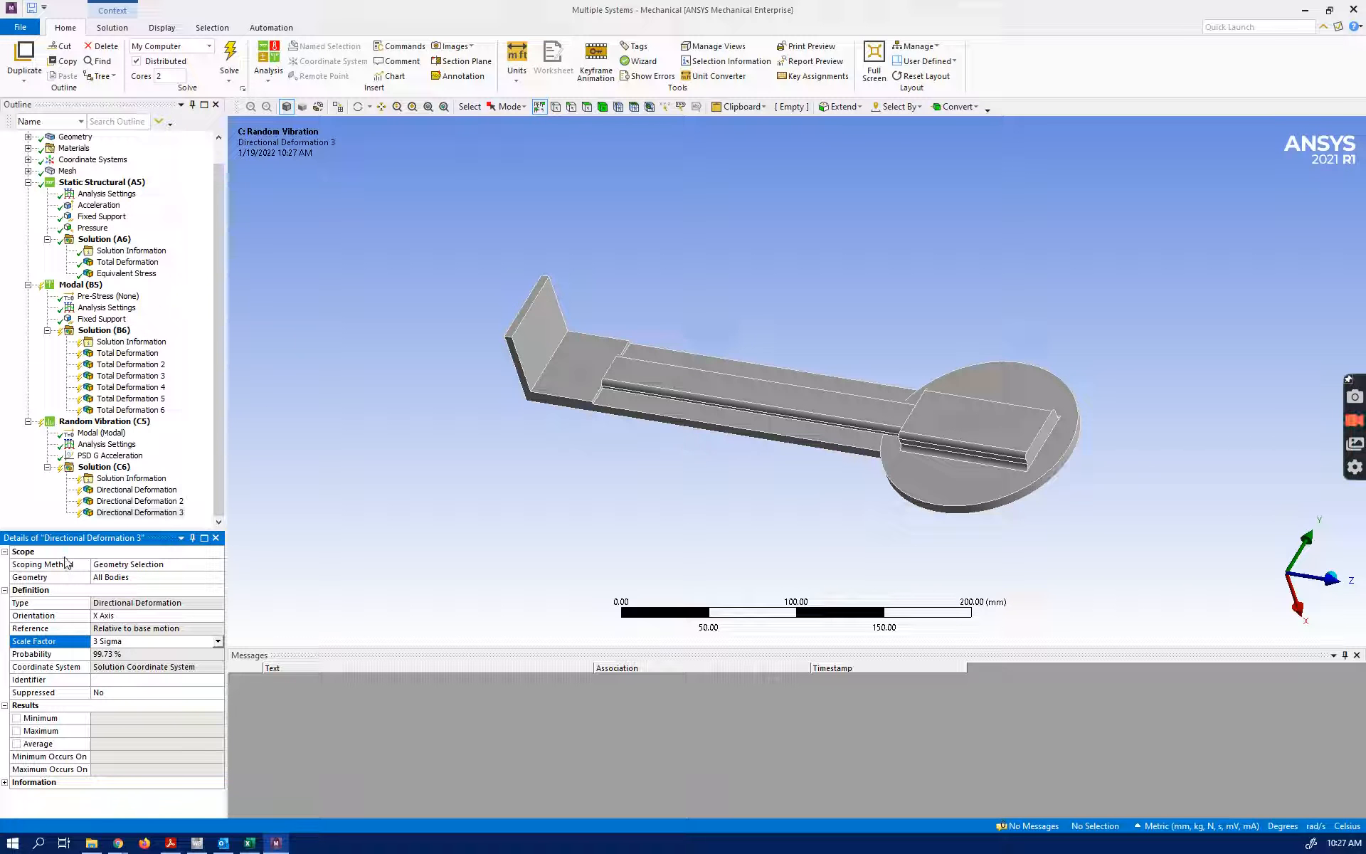
Insert an Equivalent (von-Mises) stress result under the Random Vibration solution
right_click(107, 467)
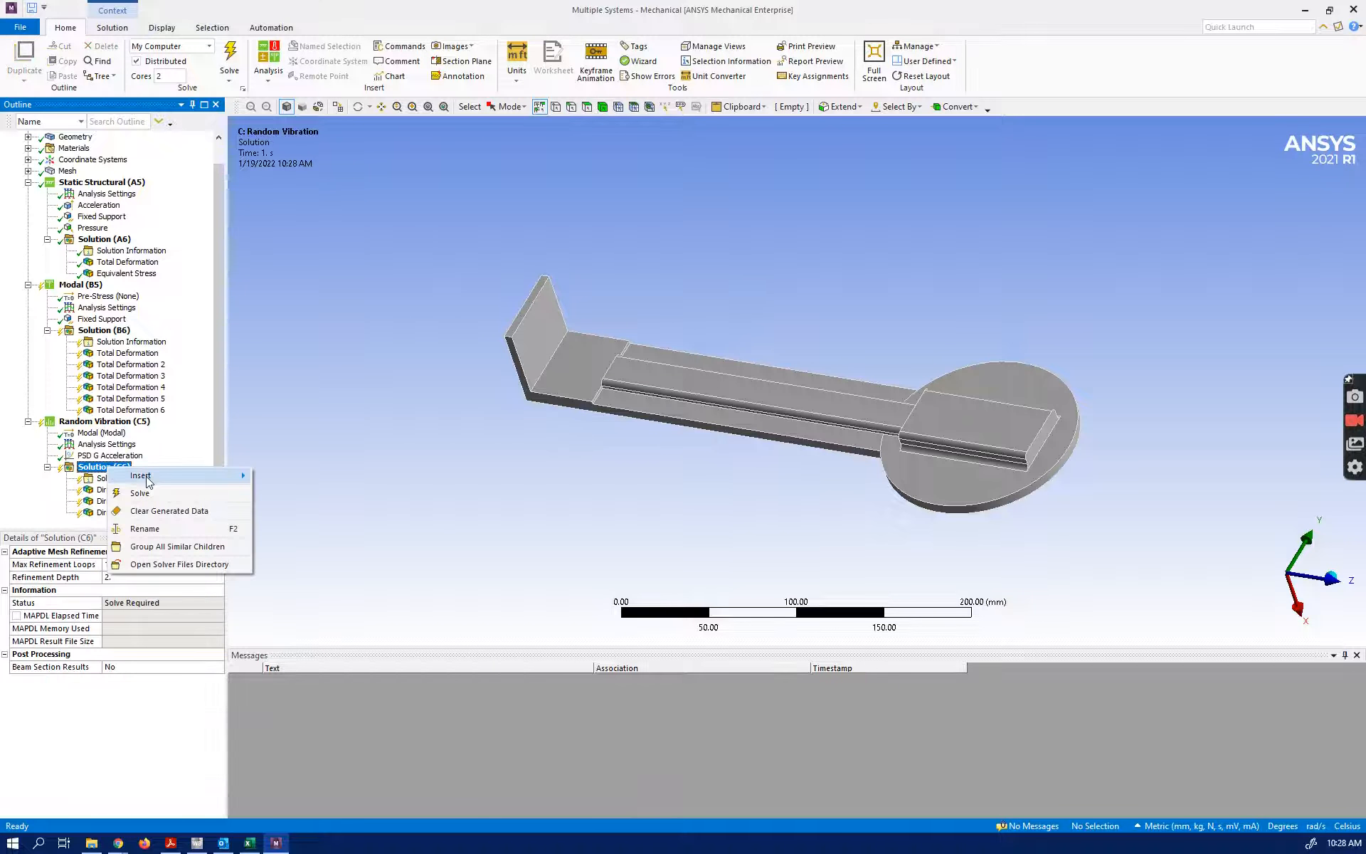
mouse_move(149, 476)
mouse_move(311, 509)
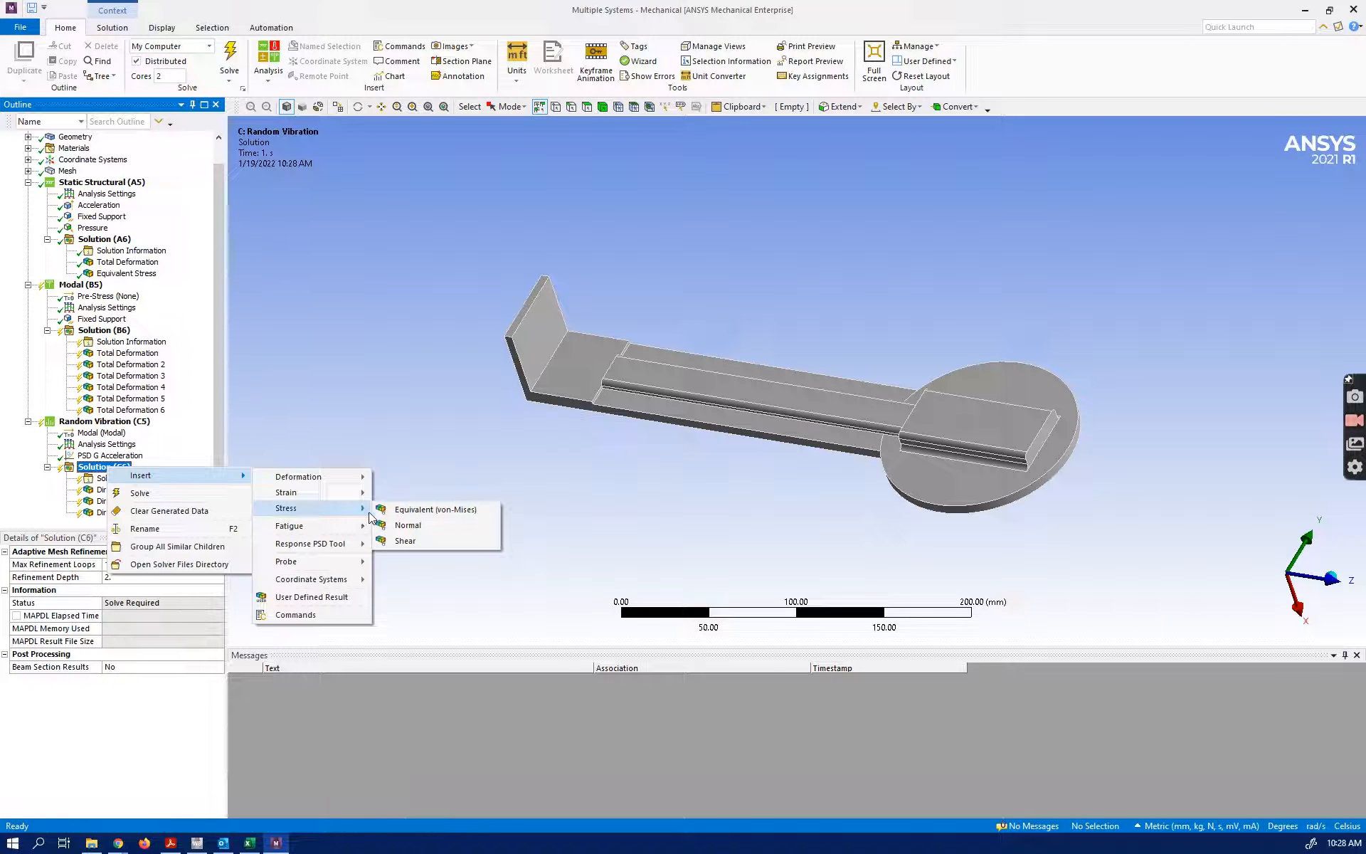
left_click(396, 510)
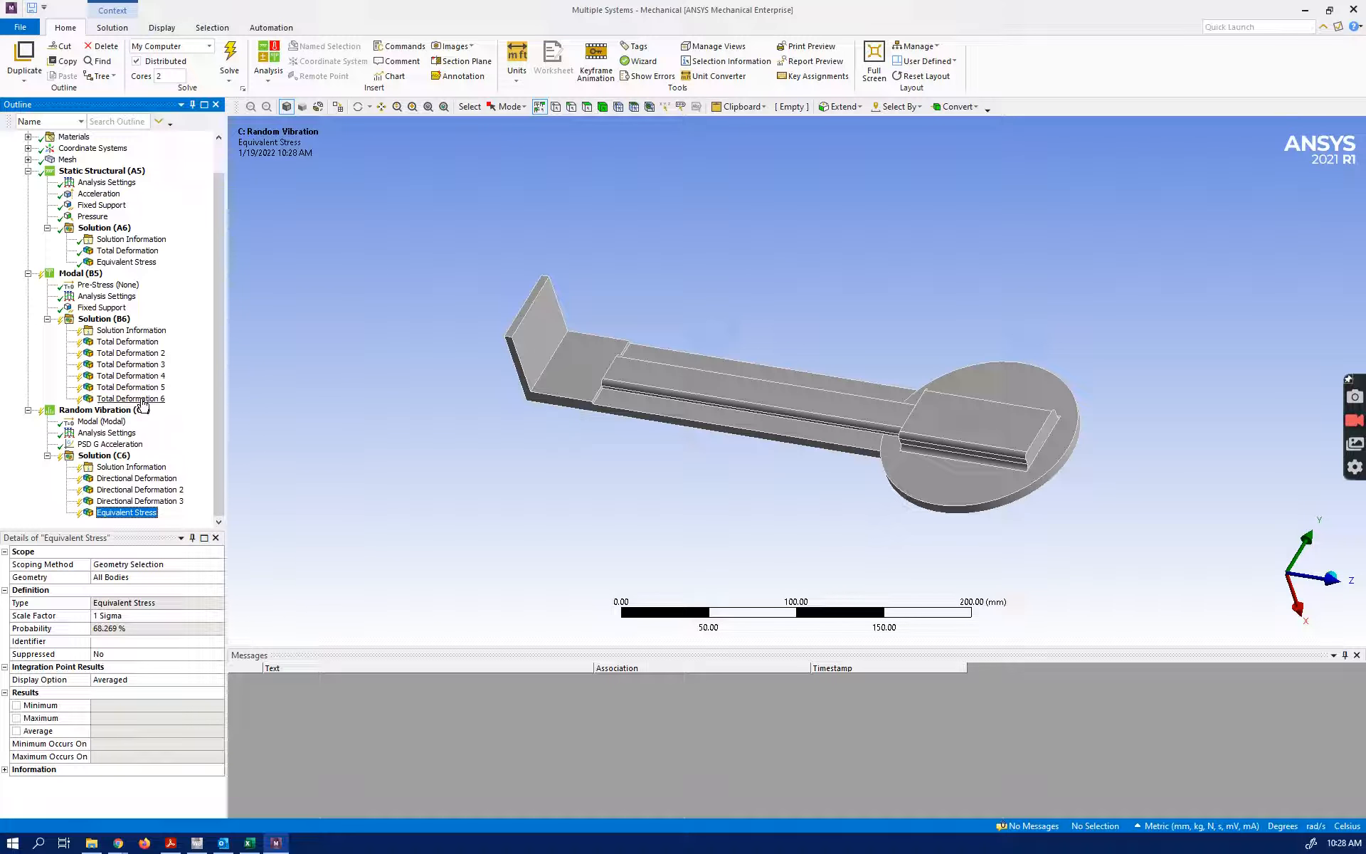
Insert a second Equivalent (von-Mises) stress result in the Random Vibration solution and set its scale factor to 2 Sigma
right_click(122, 462)
mouse_move(221, 468)
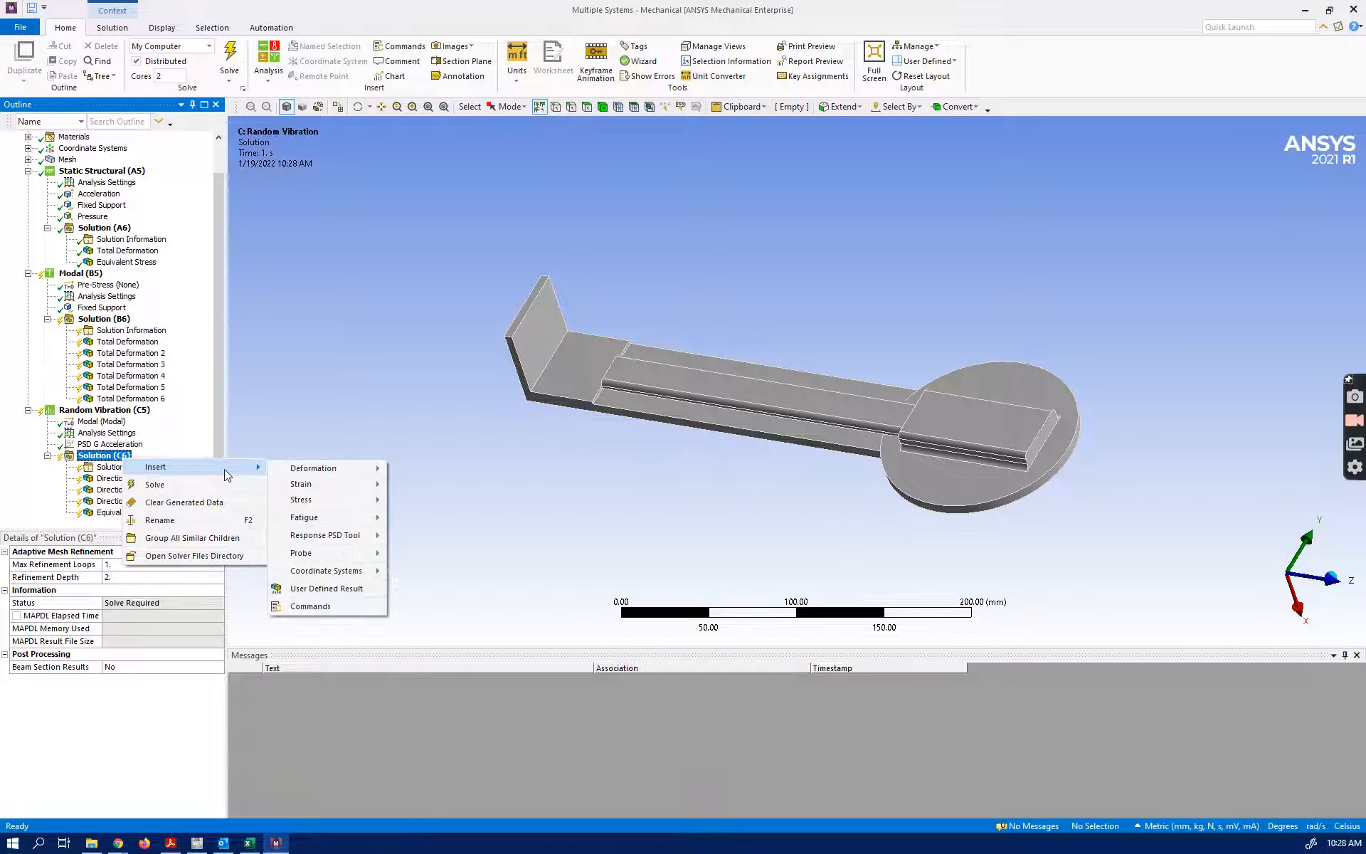
mouse_move(338, 500)
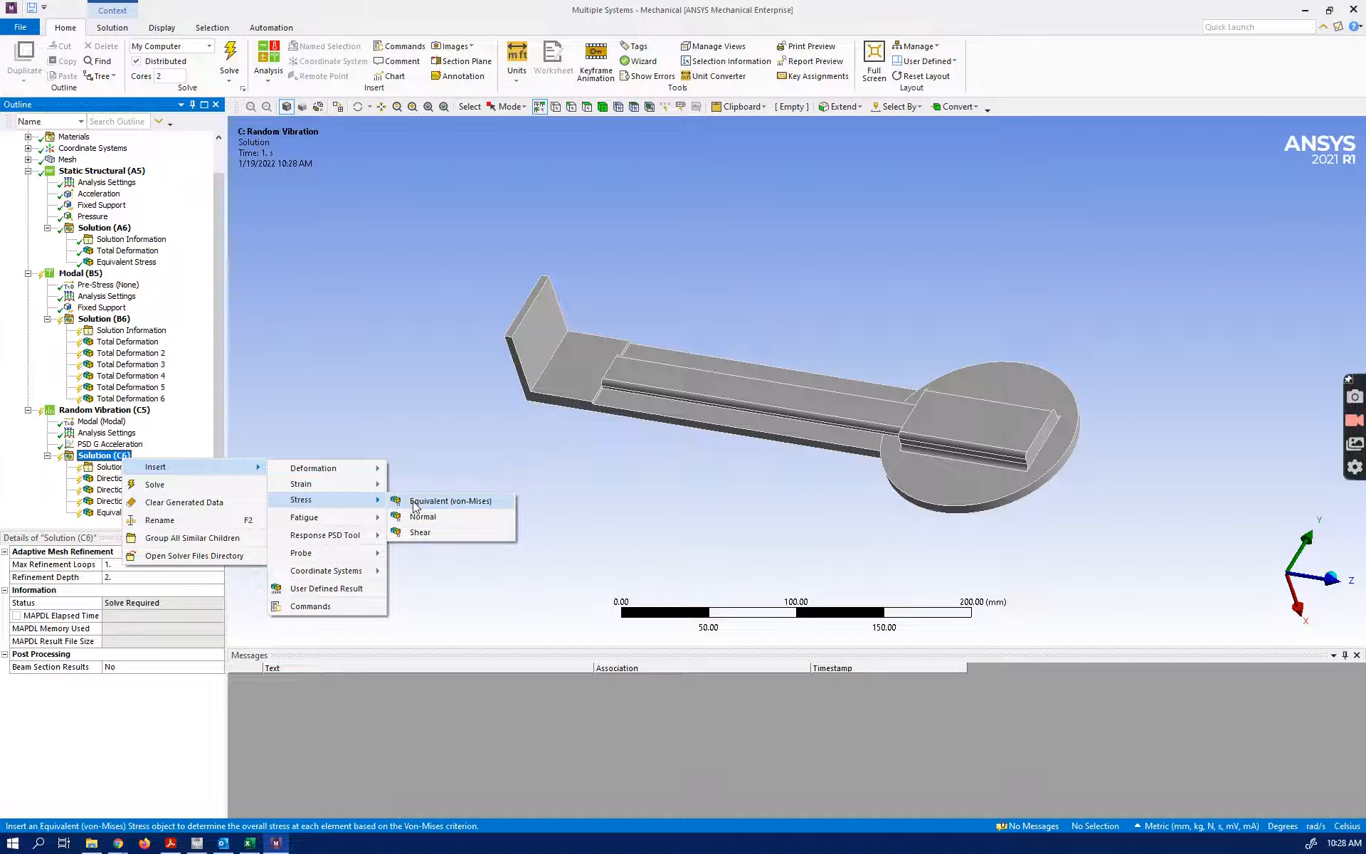
left_click(441, 501)
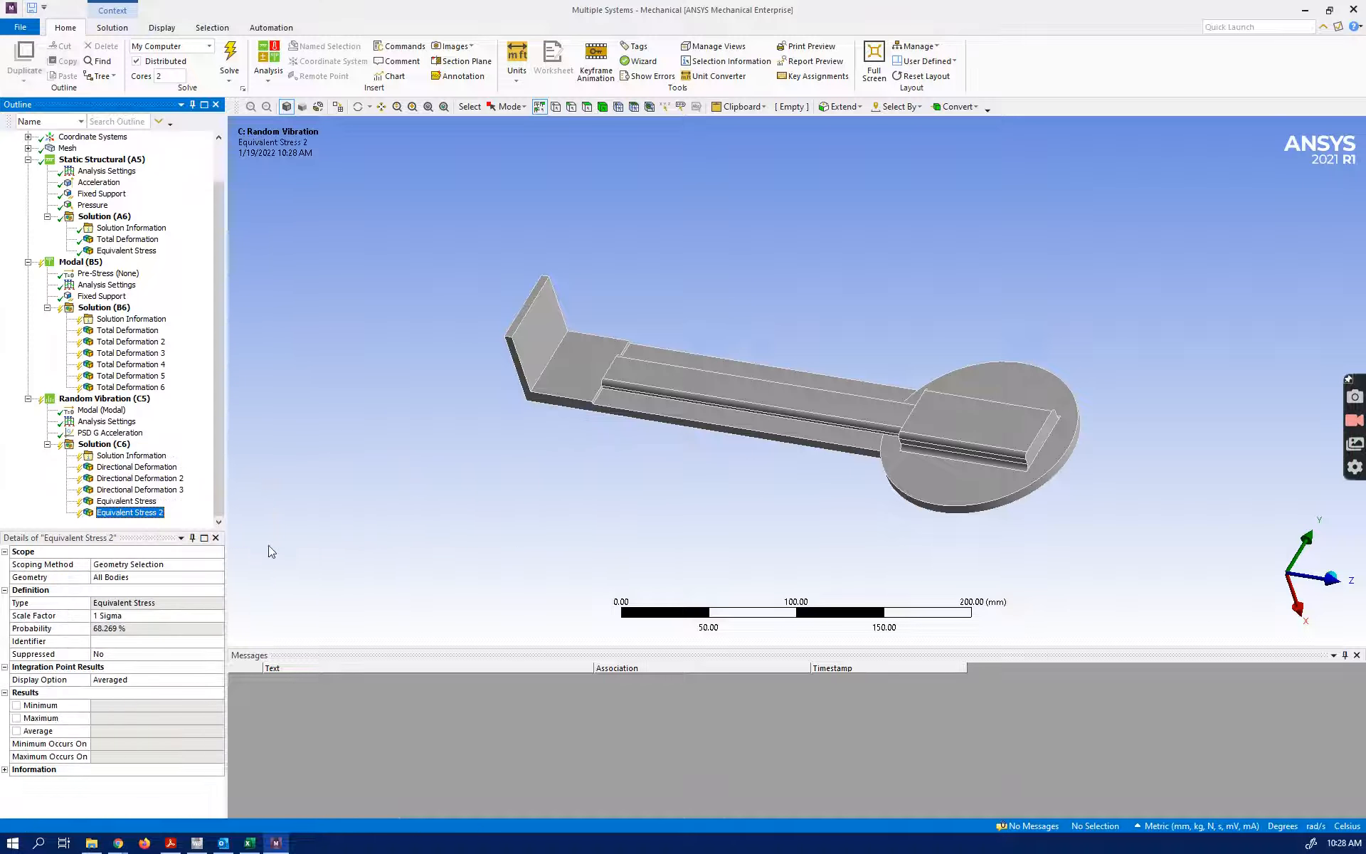
left_click(214, 616)
left_click(217, 616)
left_click(171, 636)
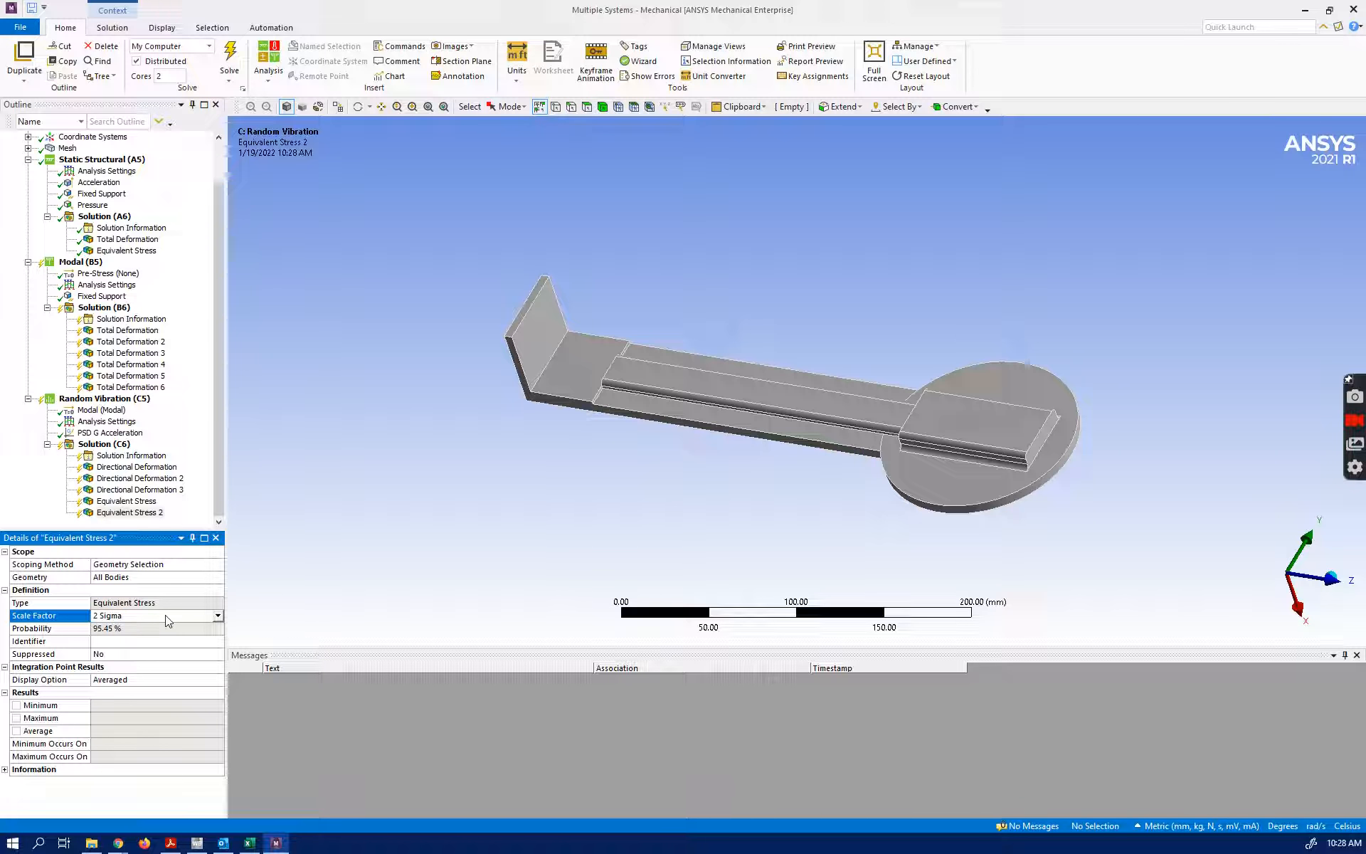
Insert a third Equivalent (von-Mises) stress result in the Random Vibration solution with a scale factor of 3 Sigma
right_click(119, 446)
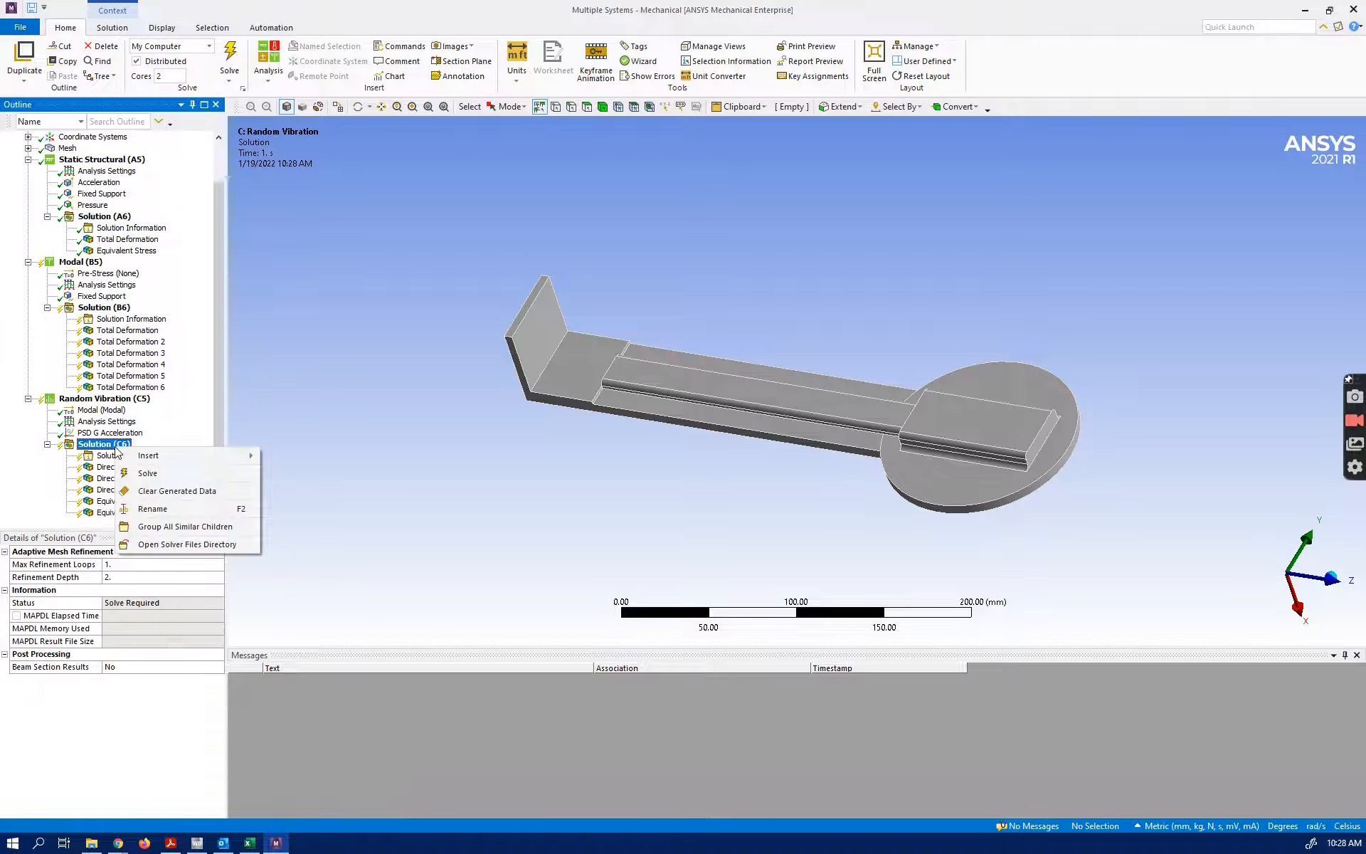
mouse_move(171, 455)
mouse_move(334, 488)
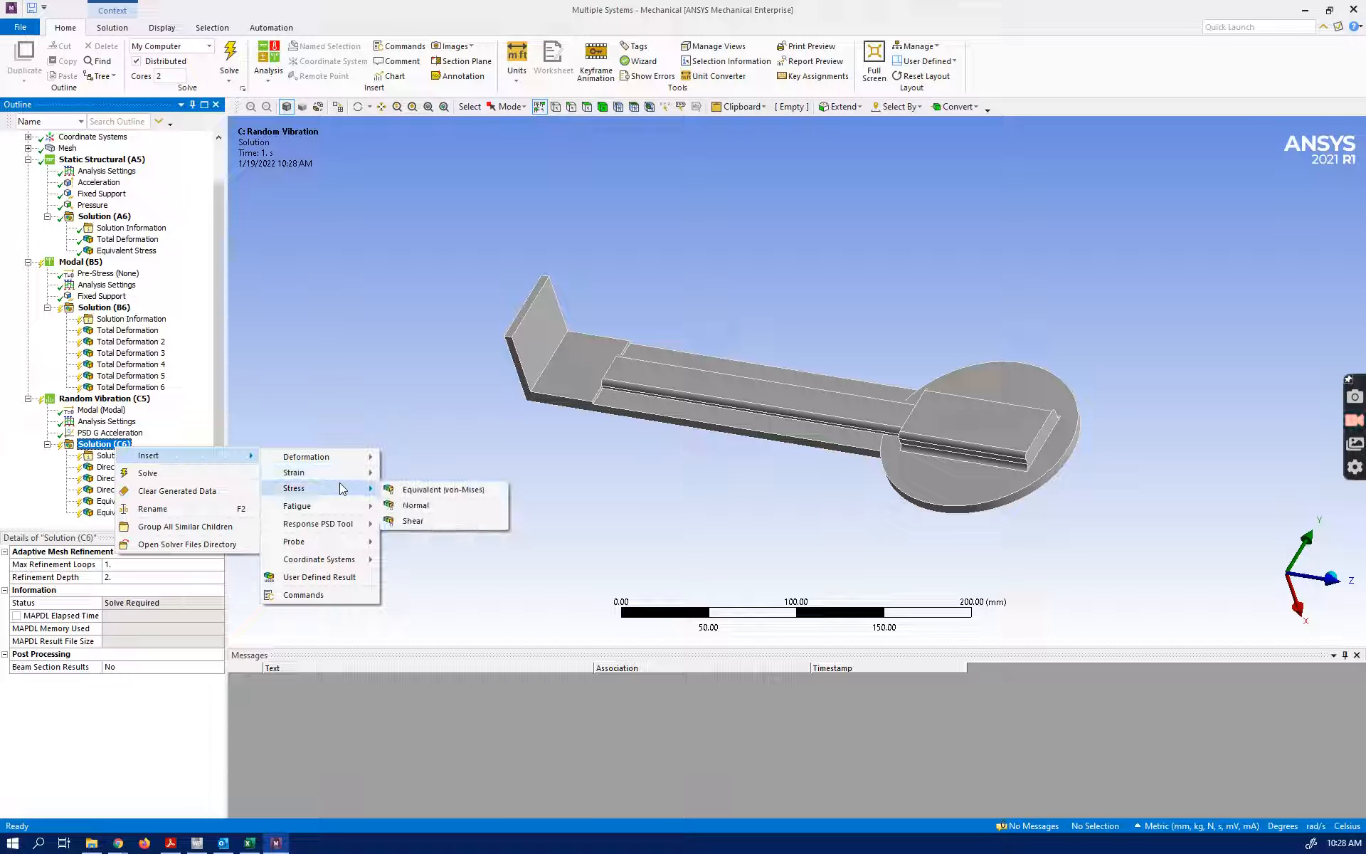
left_click(423, 491)
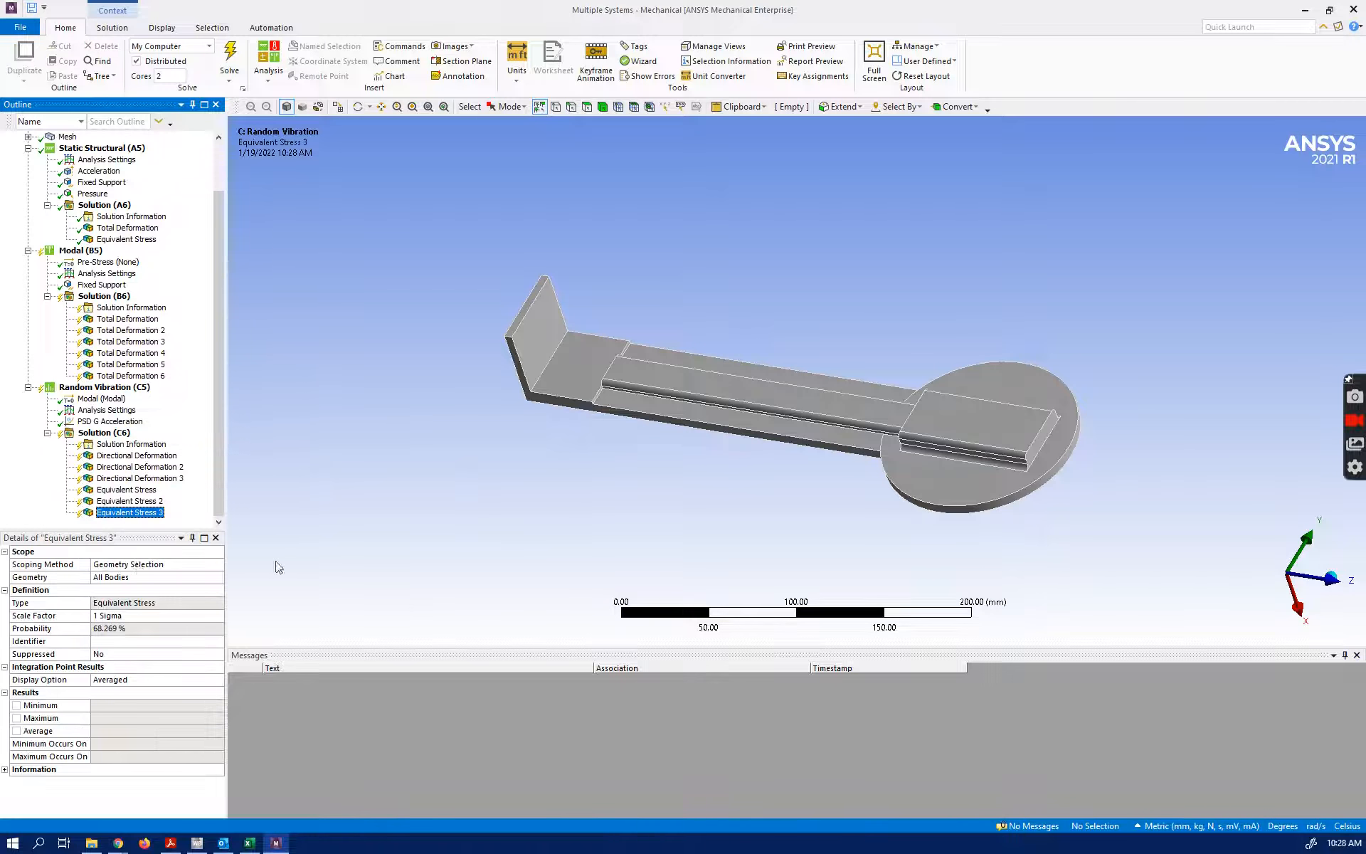
left_click(148, 614)
left_click(218, 615)
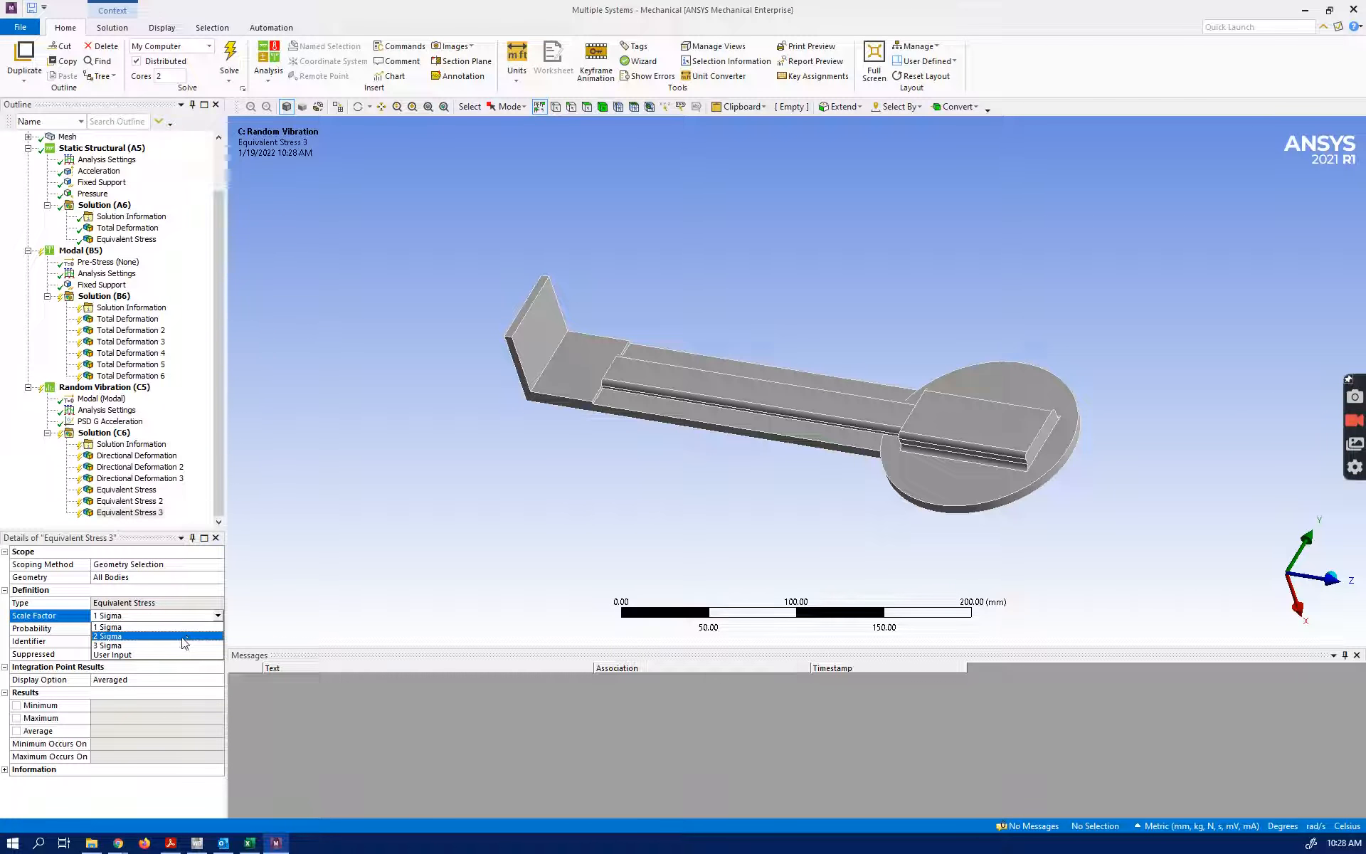
left_click(171, 650)
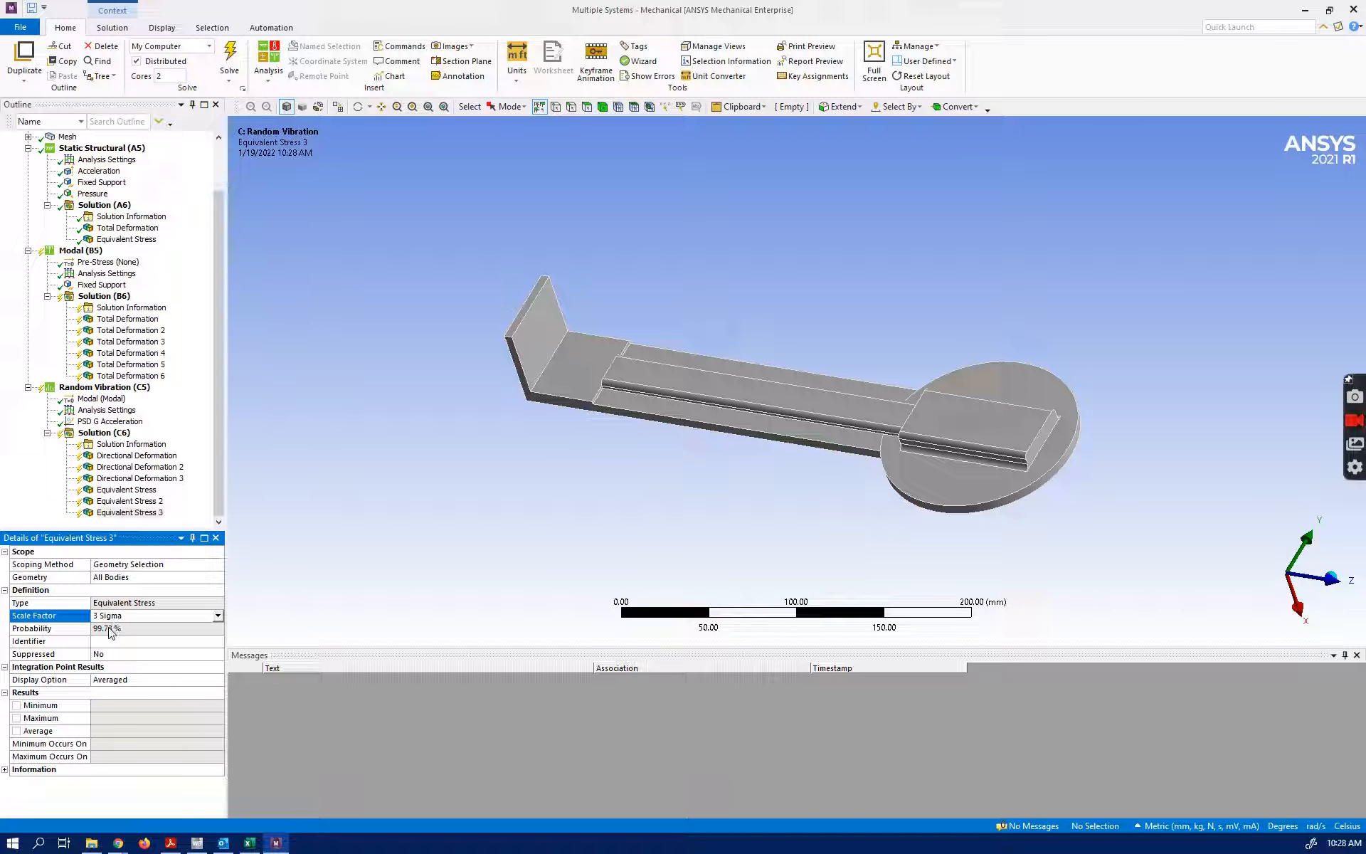
left_click(128, 513)
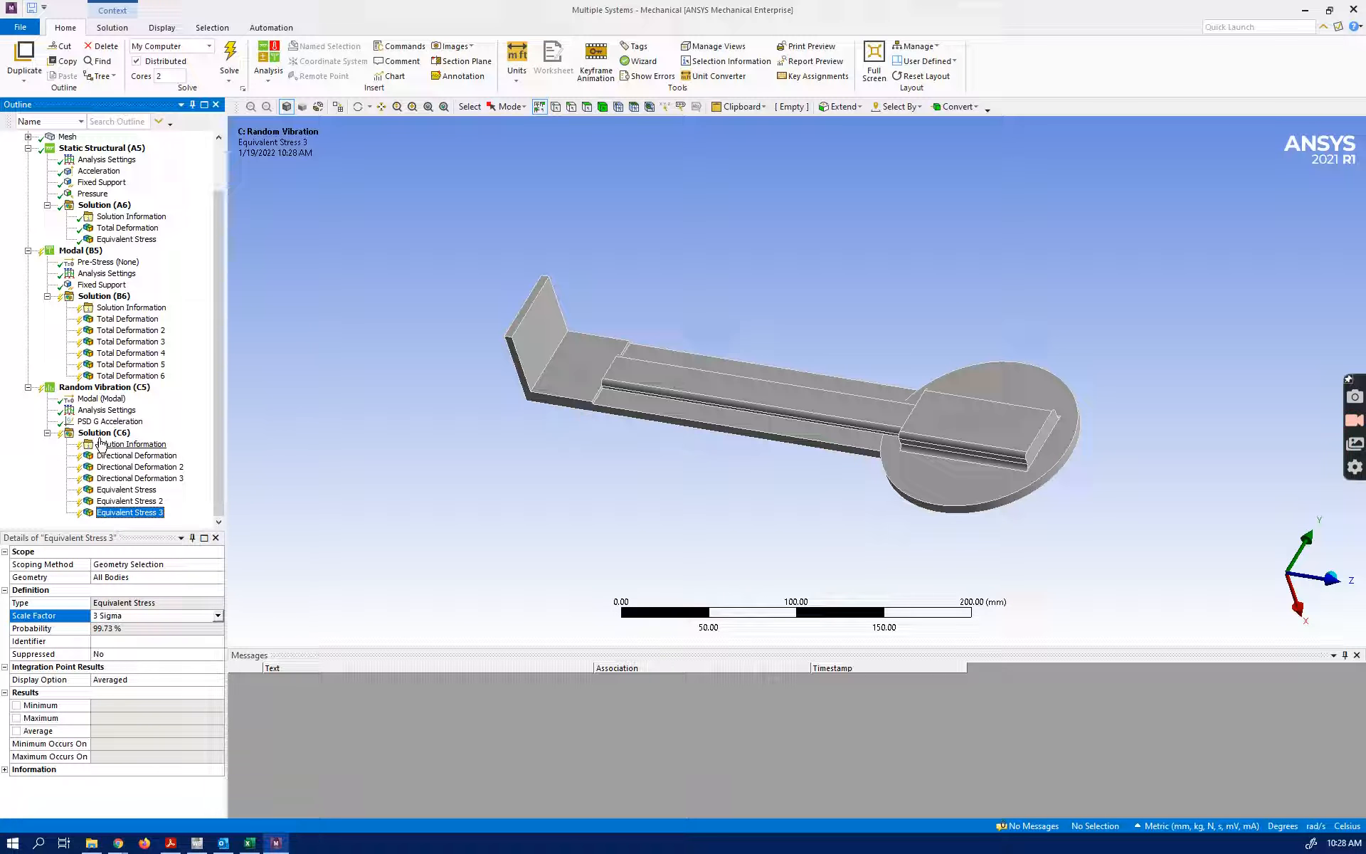
right_click(84, 389)
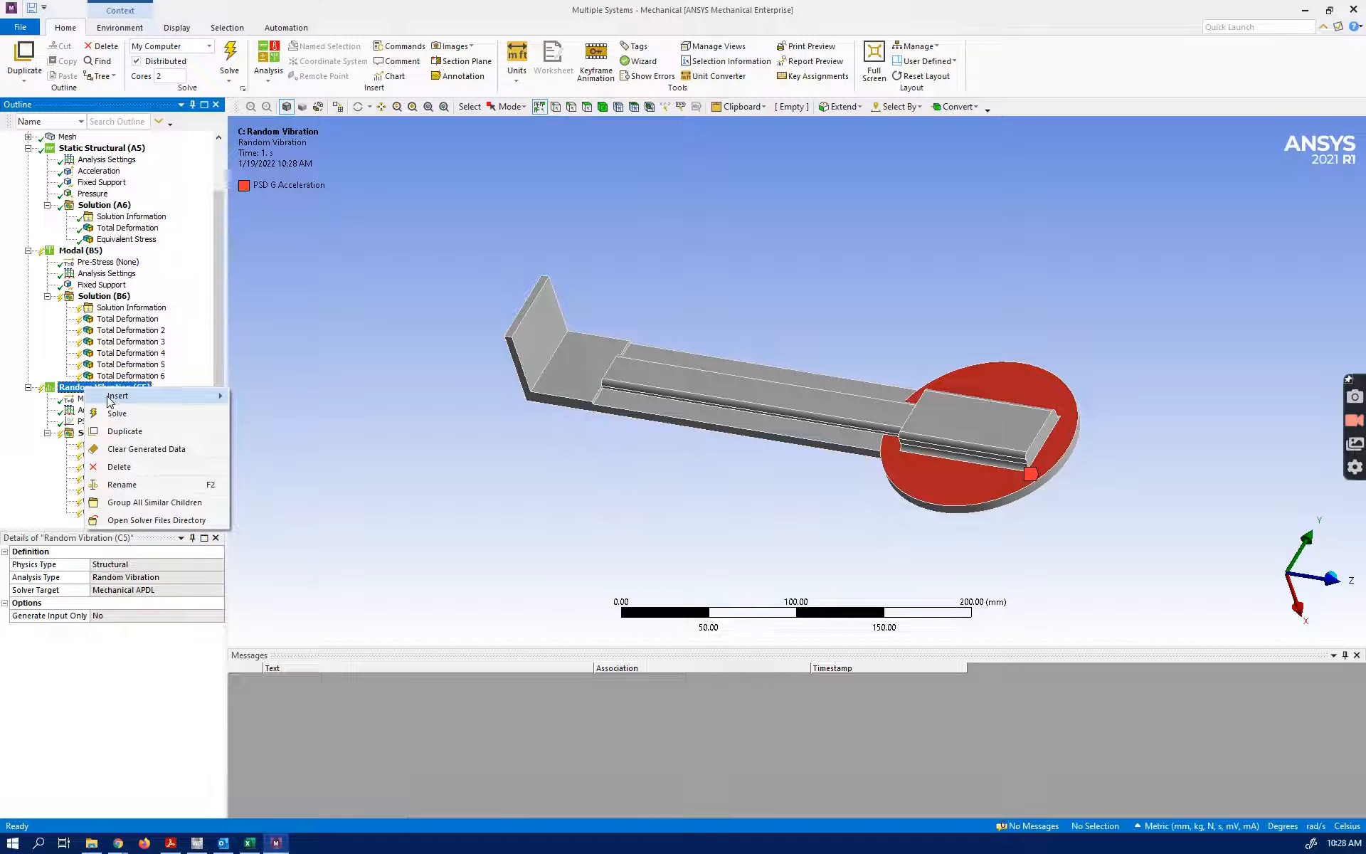
mouse_move(177, 405)
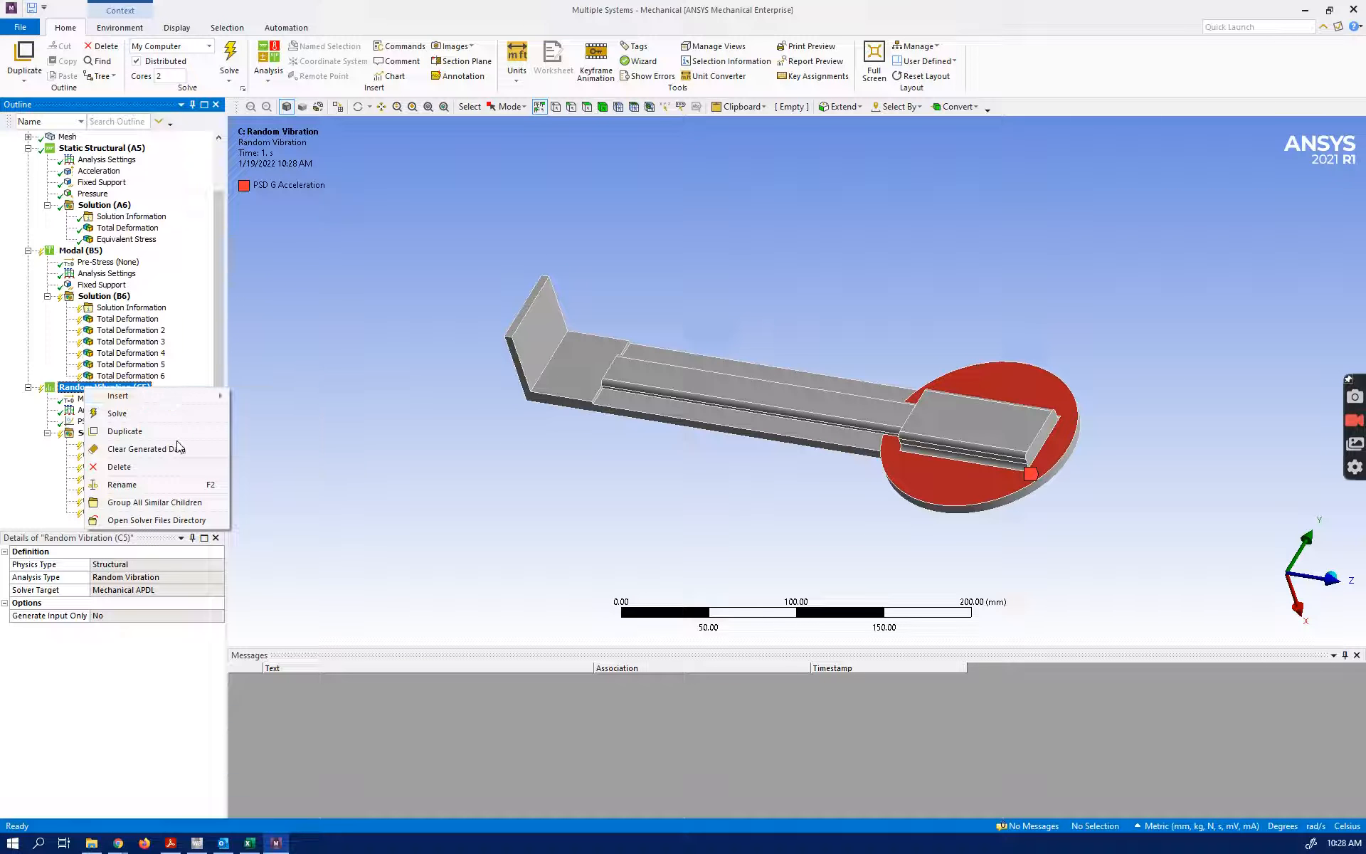
left_click(32, 497)
Insert a Fatigue Tool under the Random Vibration solution
right_click(101, 433)
mouse_move(129, 443)
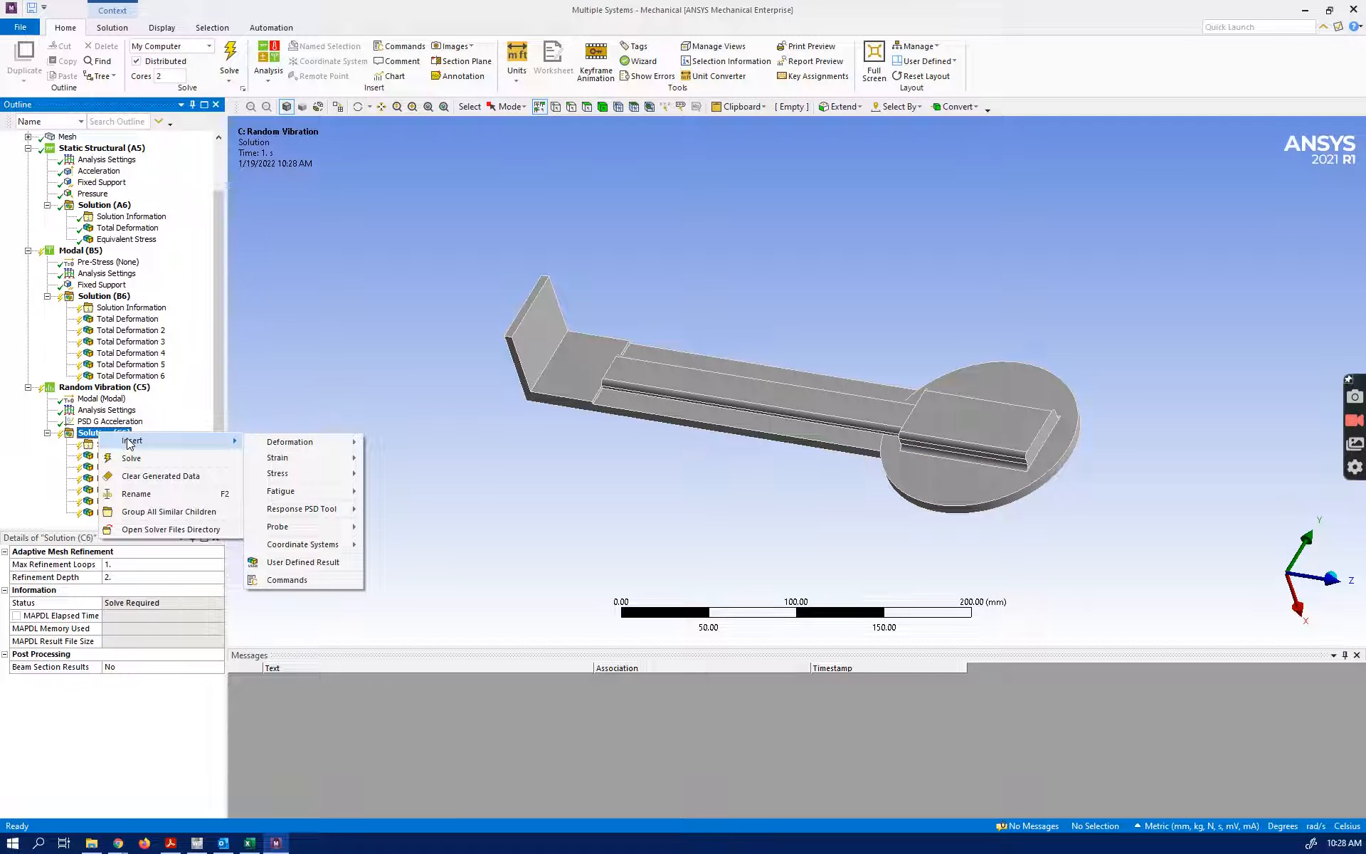
mouse_move(288, 490)
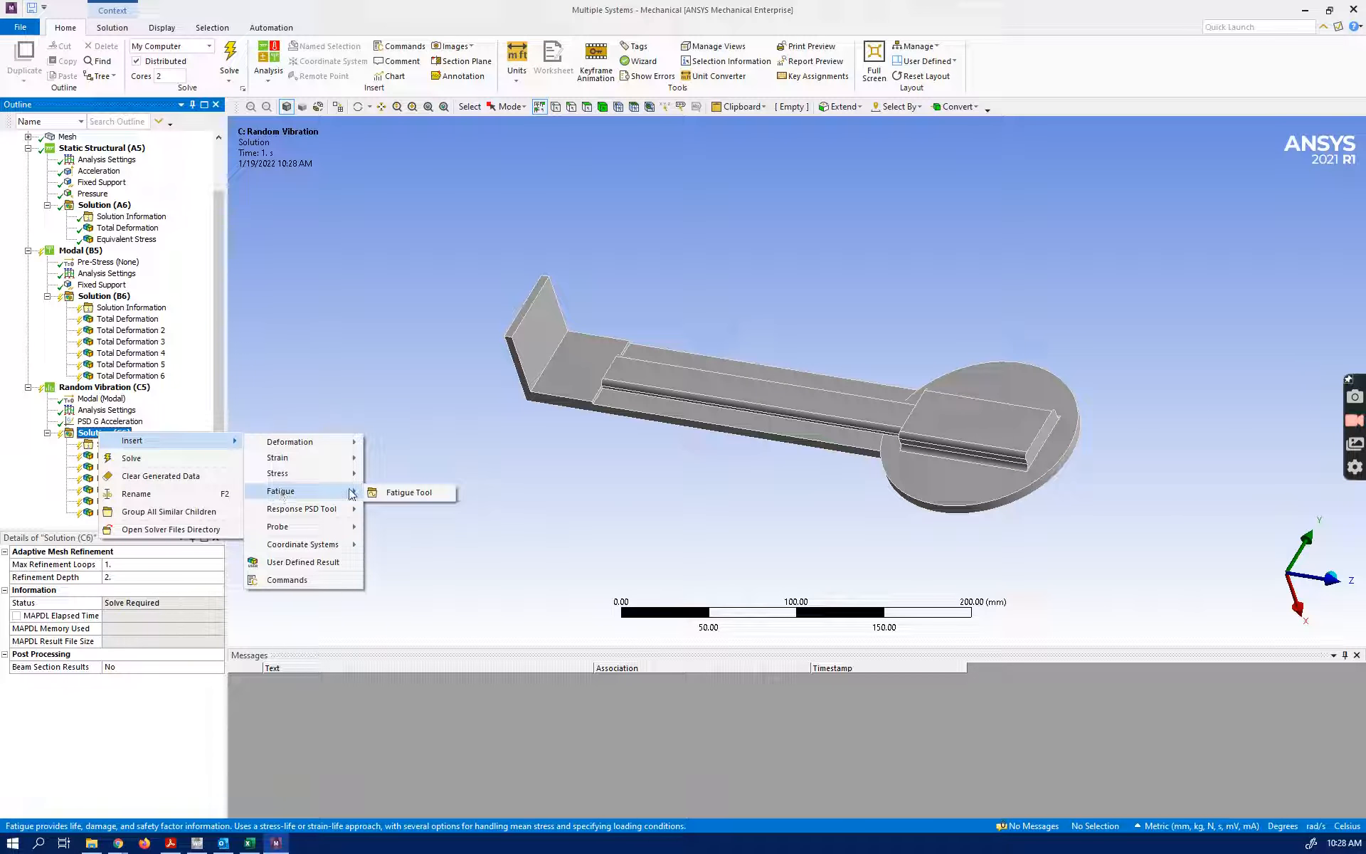
left_click(389, 492)
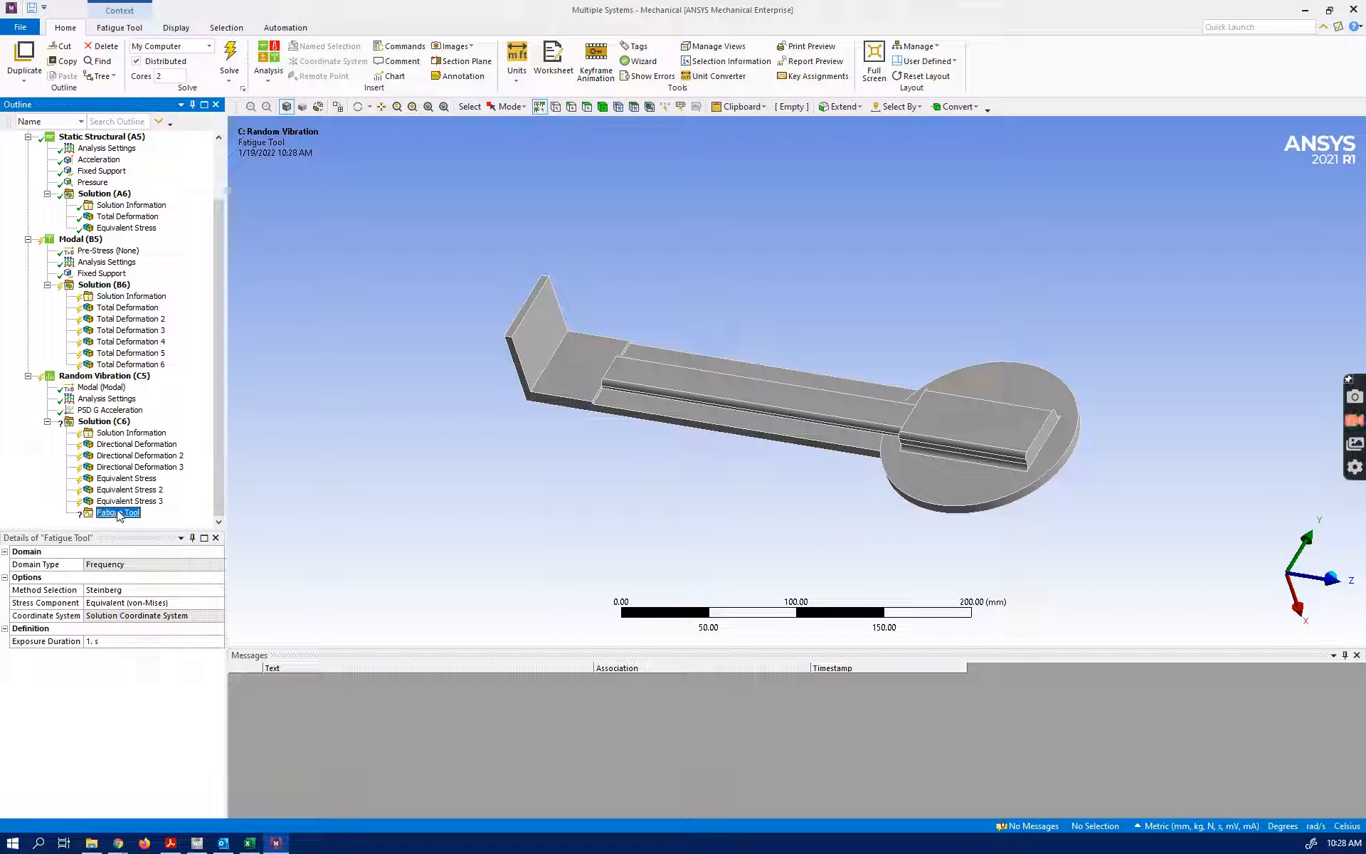
Insert Life and Damage results under the Fatigue Tool and check their details
right_click(117, 513)
mouse_move(141, 524)
left_click(271, 520)
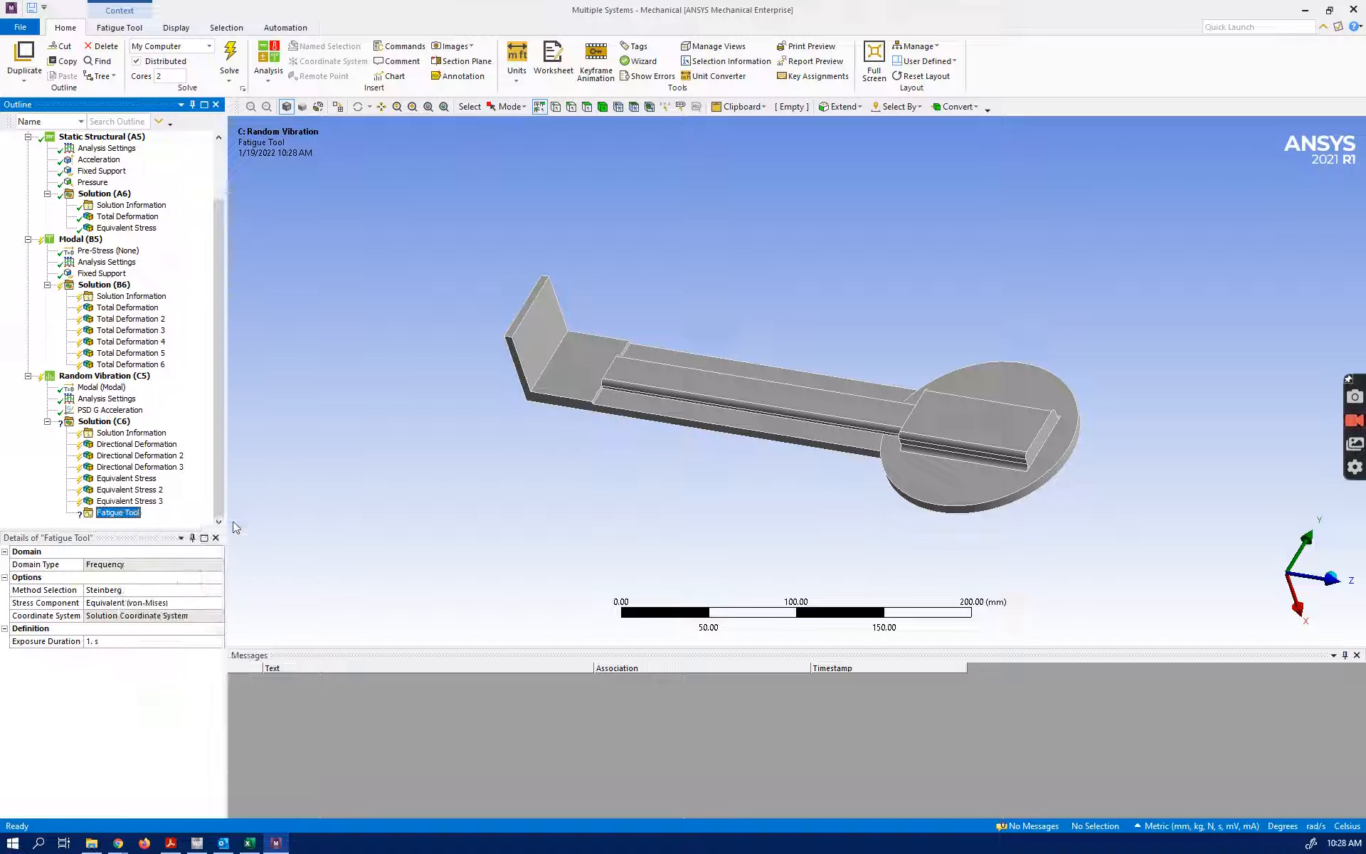
right_click(116, 502)
mouse_move(153, 513)
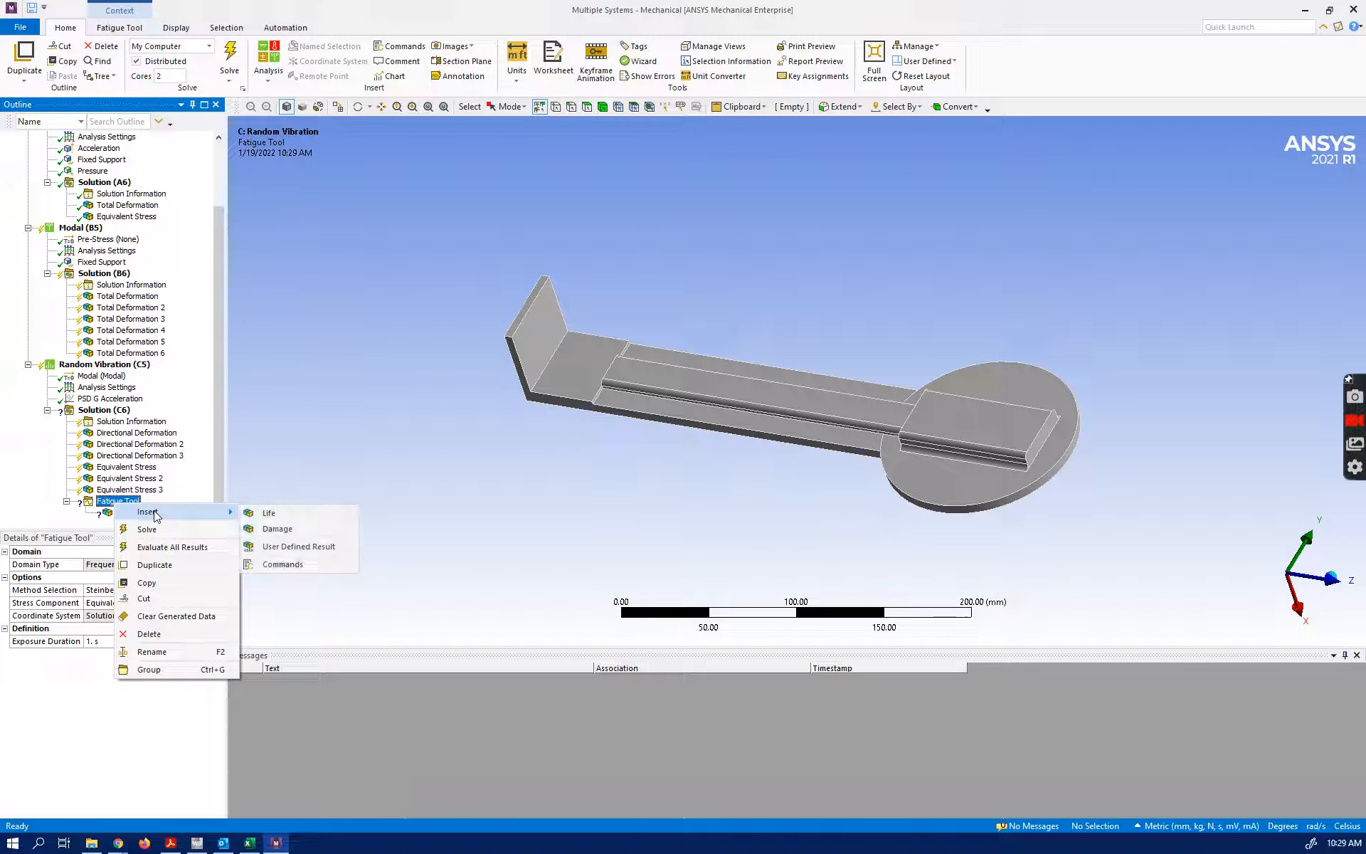
left_click(274, 528)
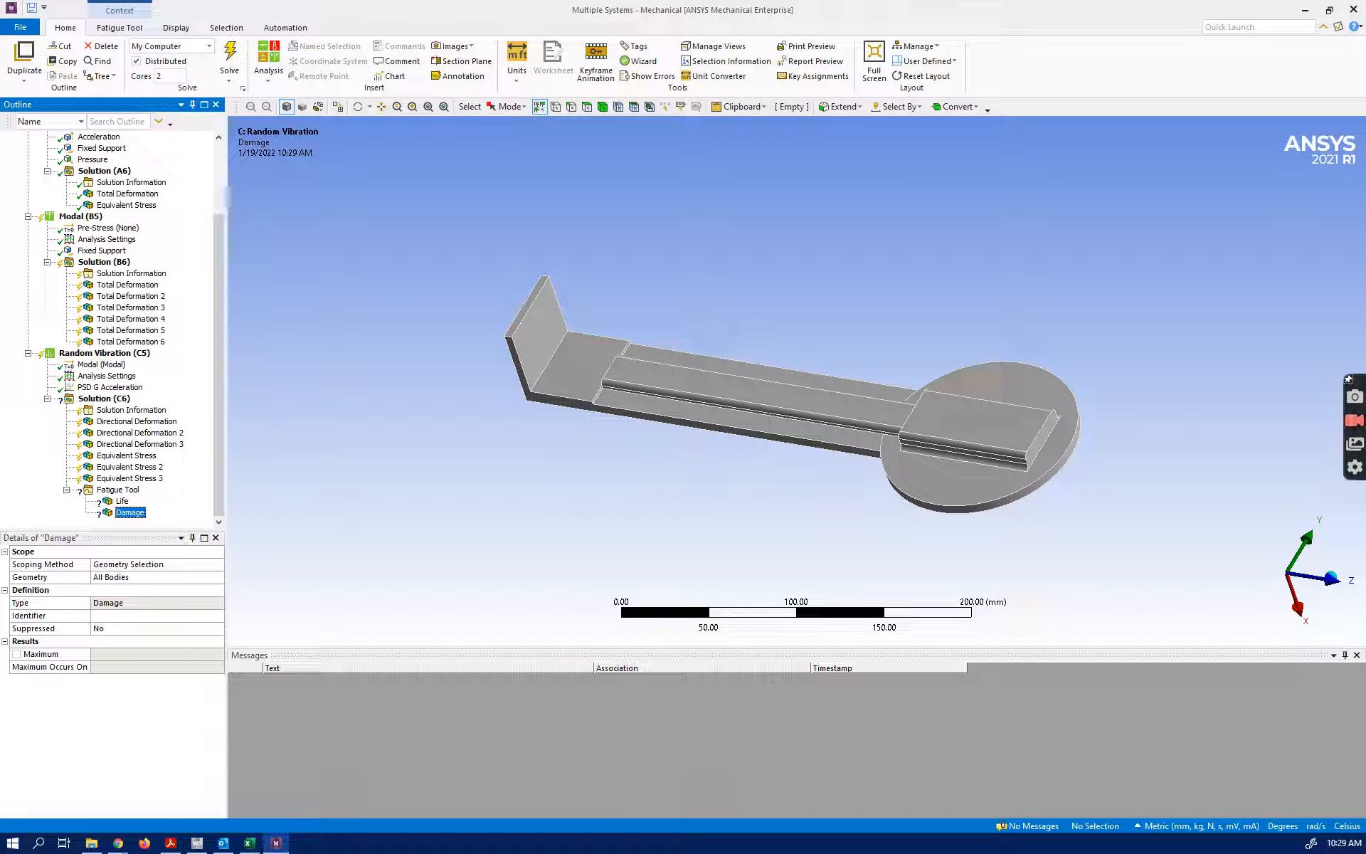
left_click(116, 502)
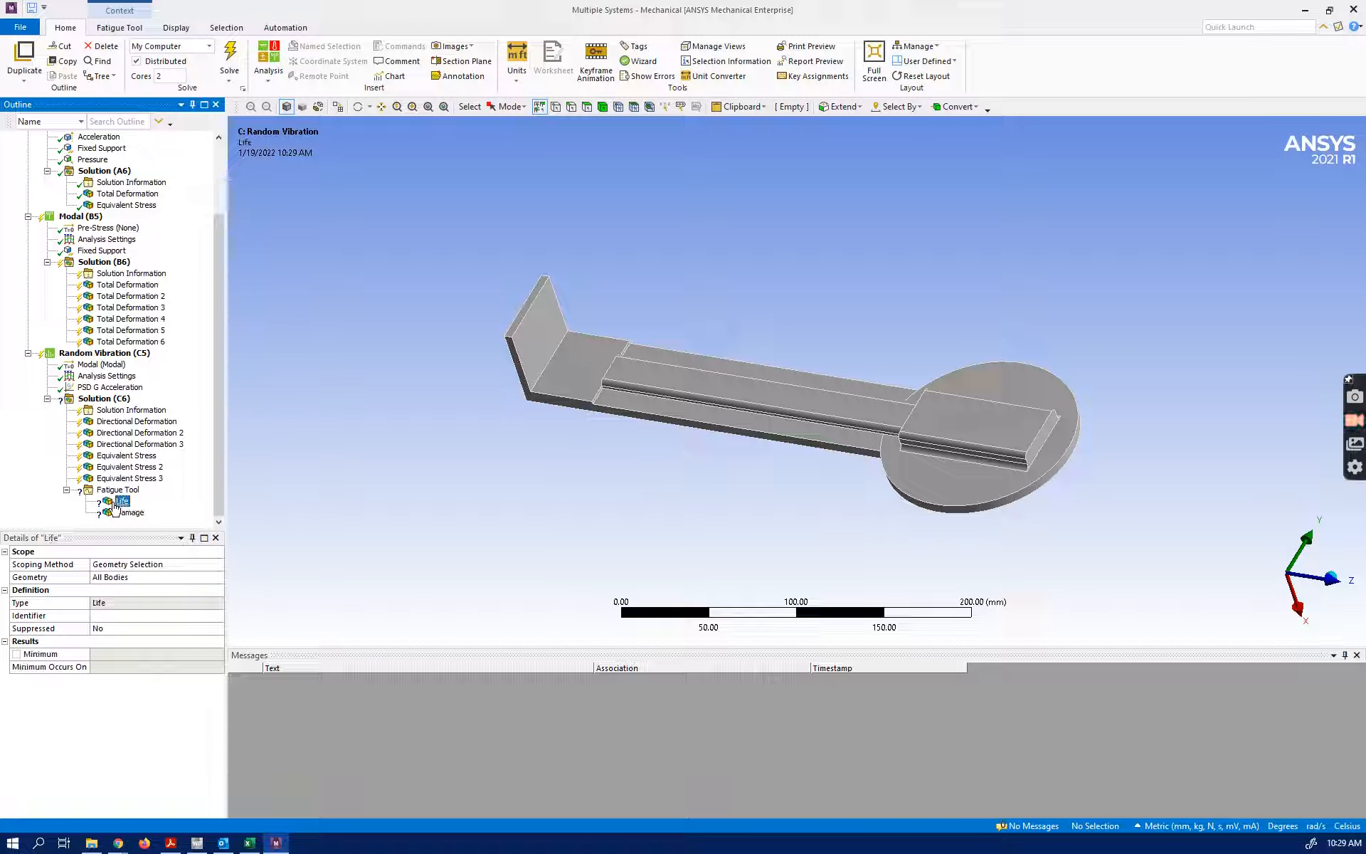
left_click(118, 515)
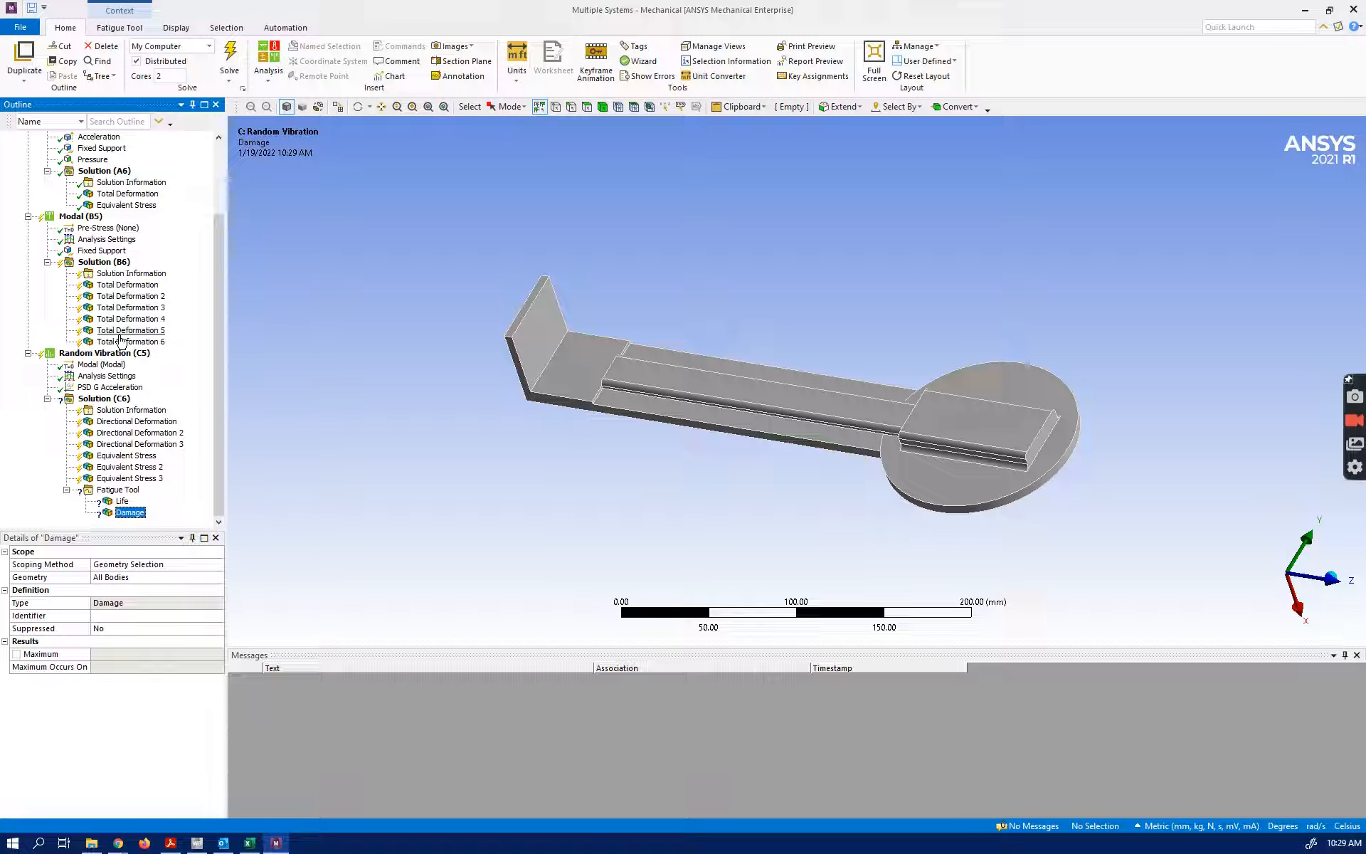
scroll(75, 242, "up", 3)
scroll(75, 245, "down", 3)
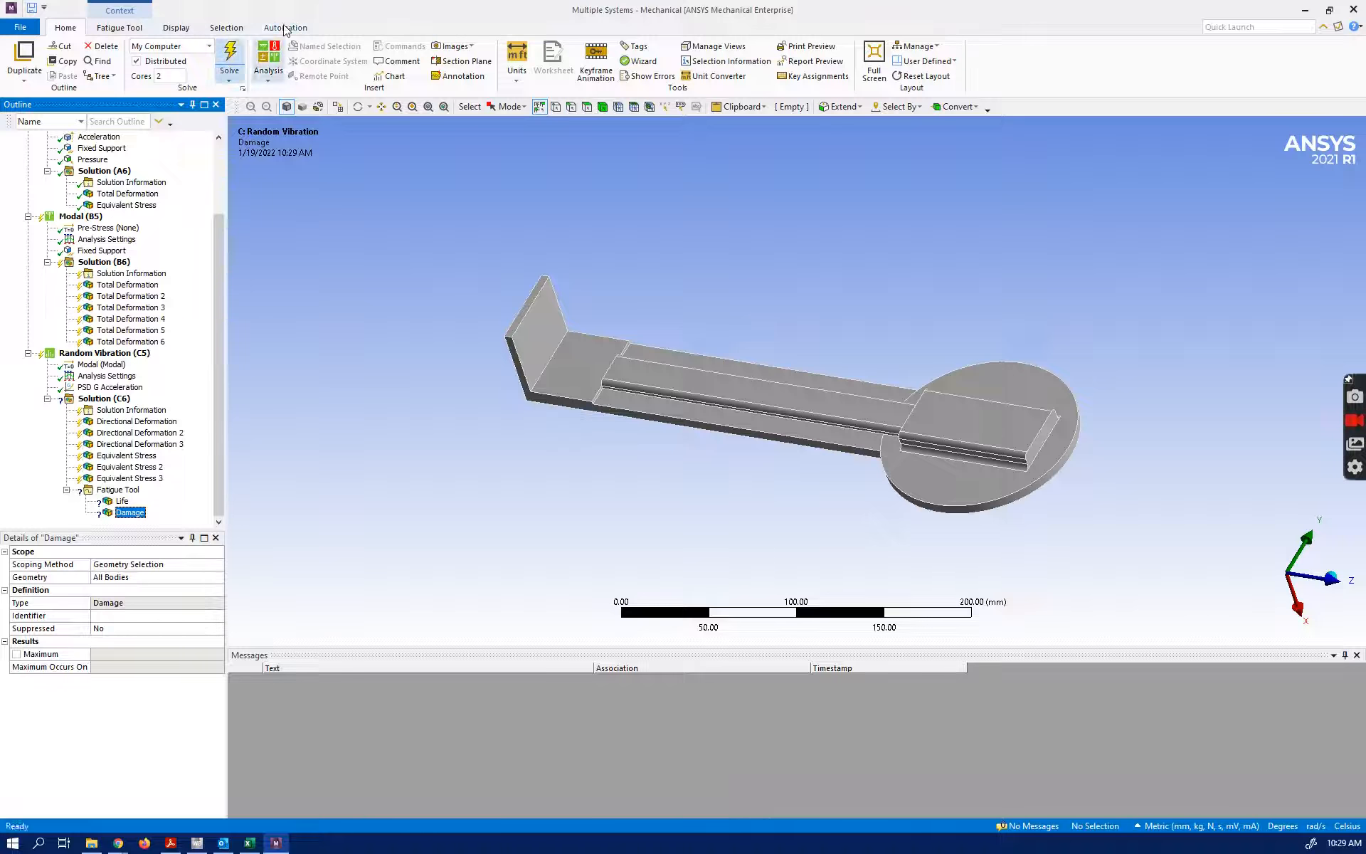
Solve the analyses and read the full text of the first error reported for the Fatigue Tool
left_click(237, 52)
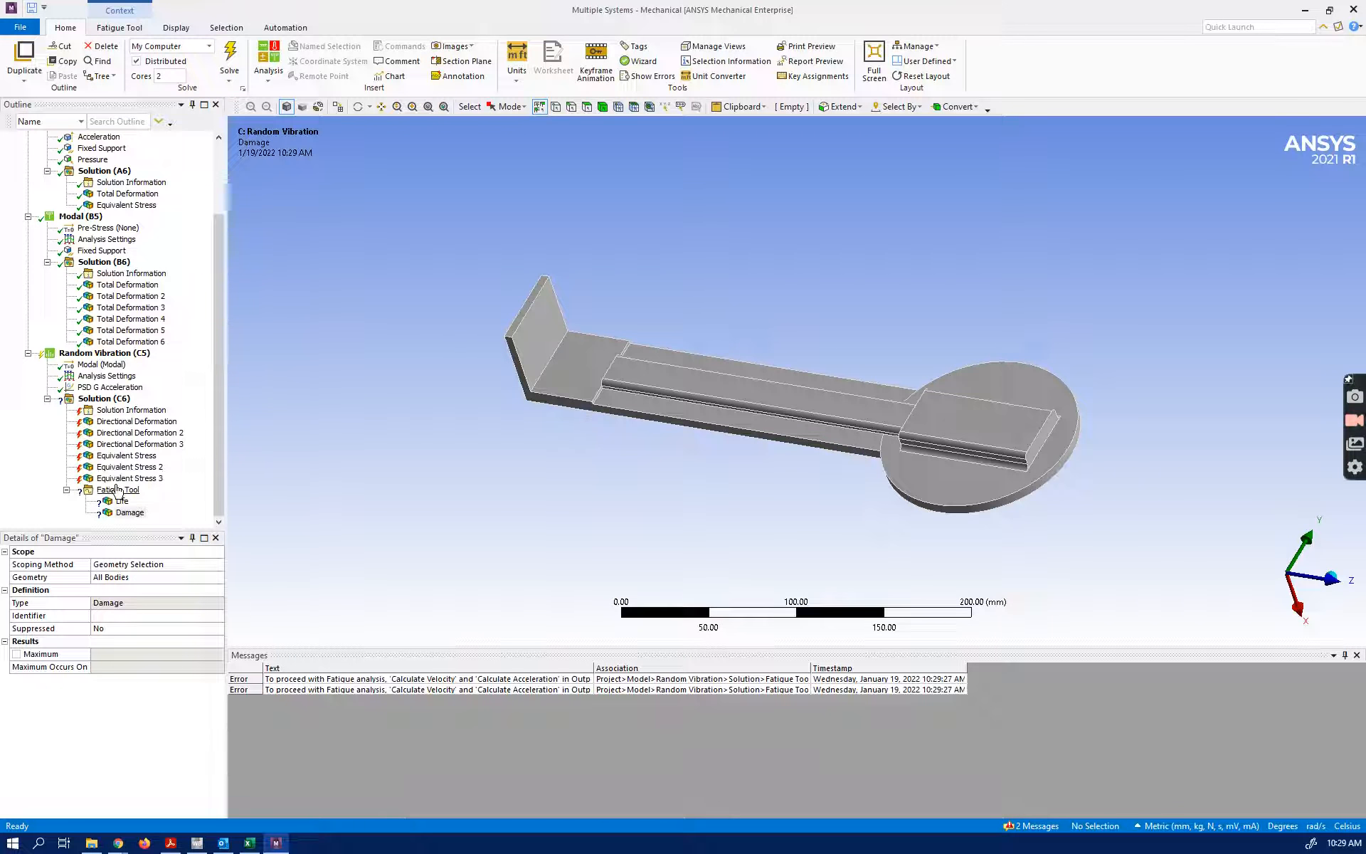
left_click(399, 681)
double_click(399, 680)
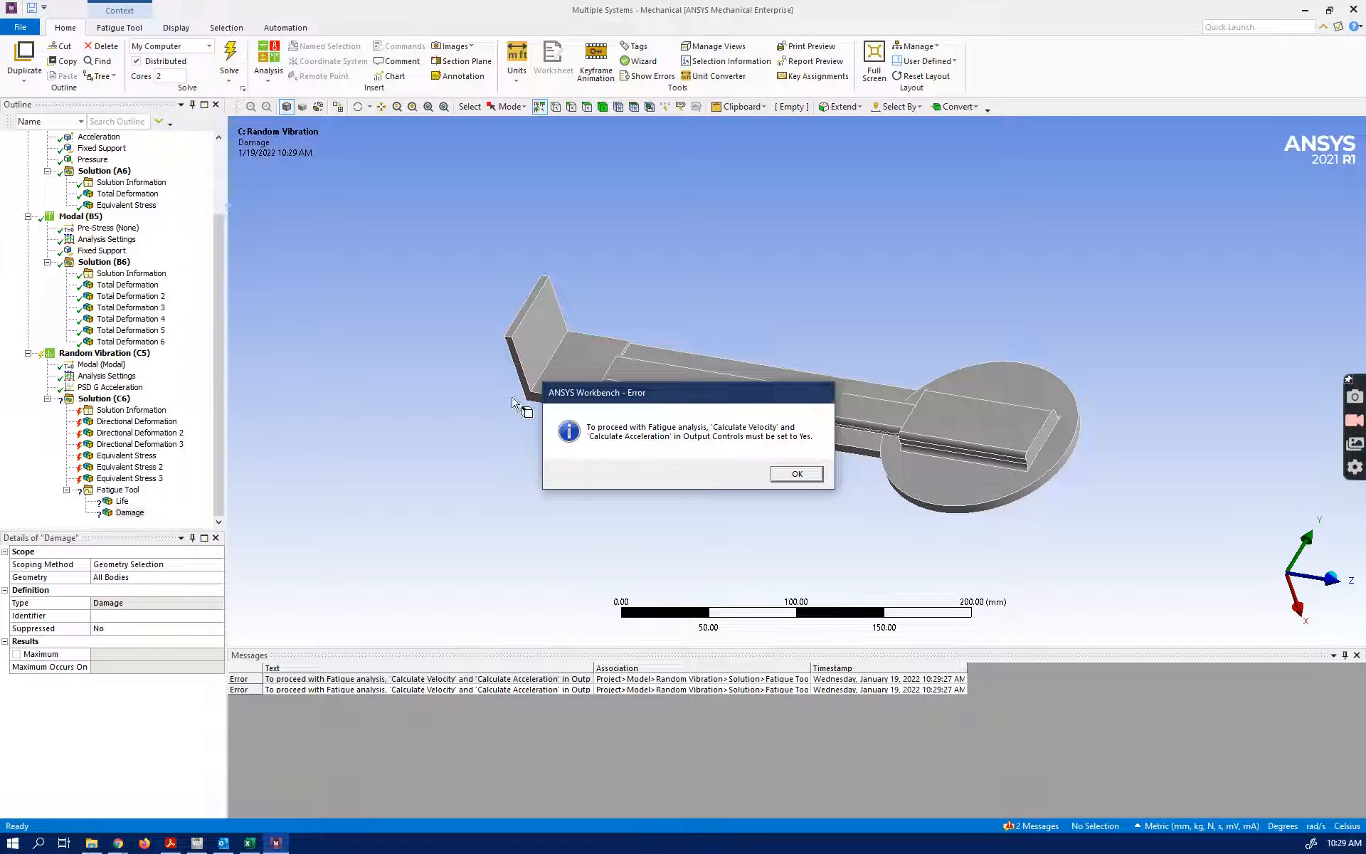
left_click(823, 393)
Set Calculate Velocity and Calculate Acceleration to Yes in the Random Vibration output controls and solve again
left_click(114, 353)
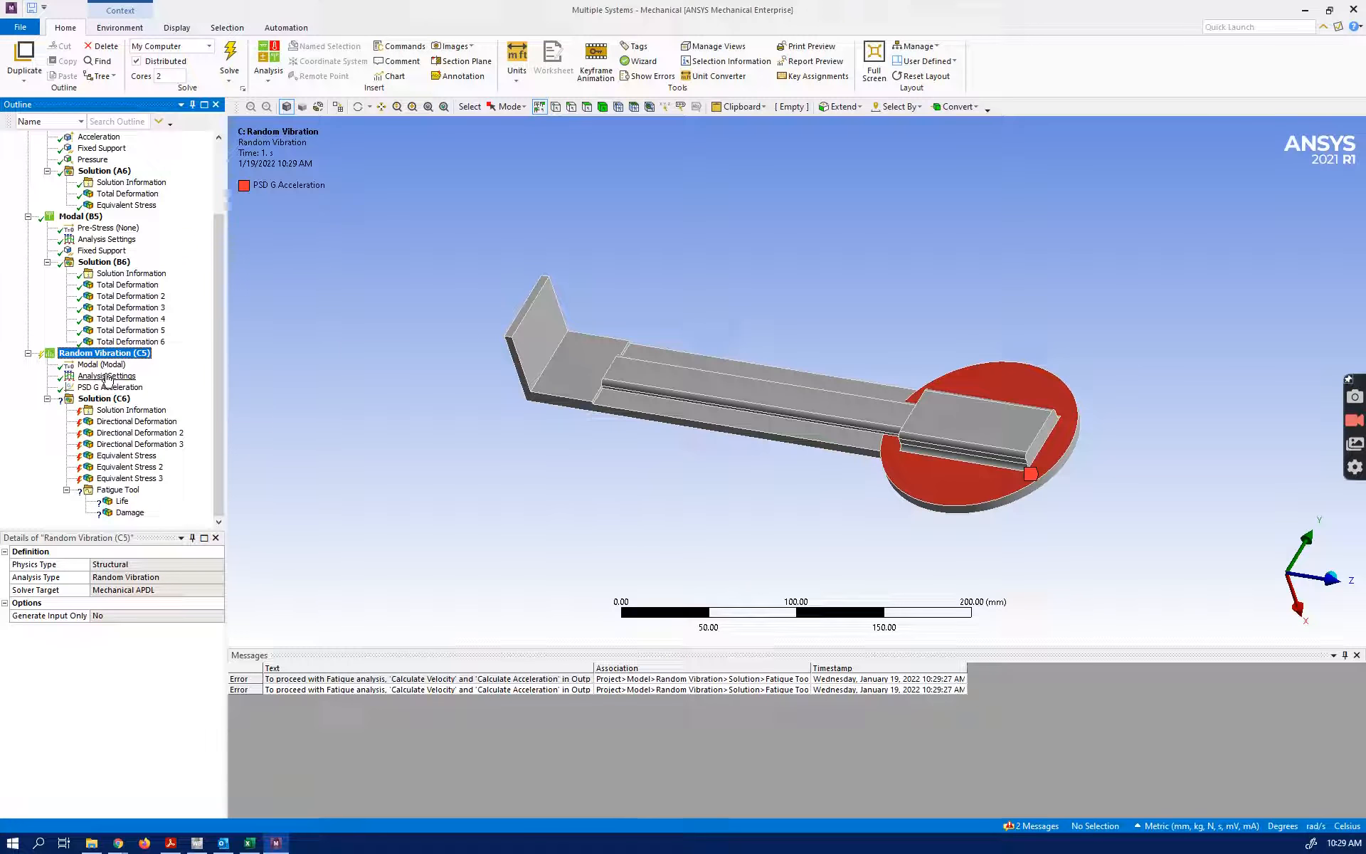
left_click(105, 364)
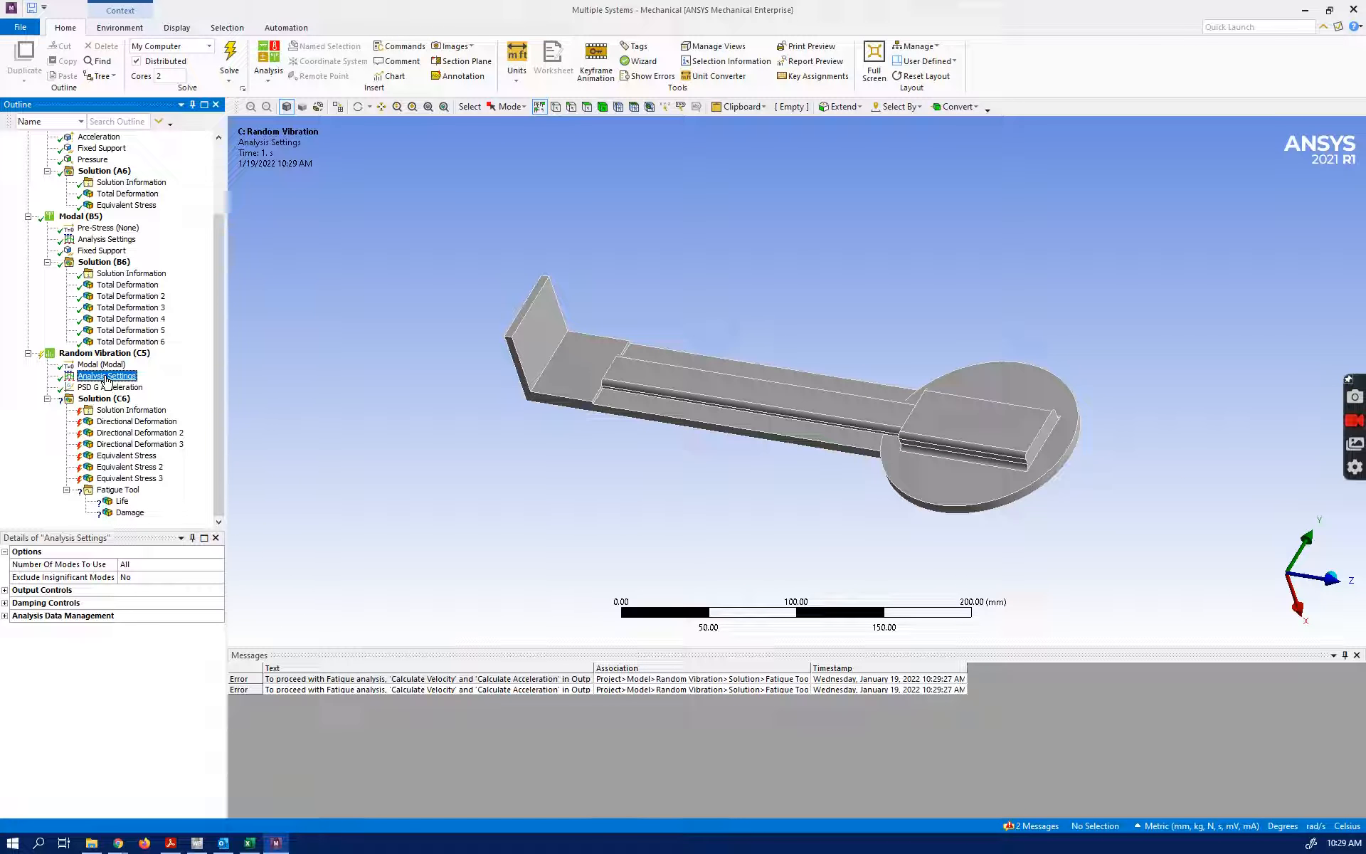
left_click(5, 590)
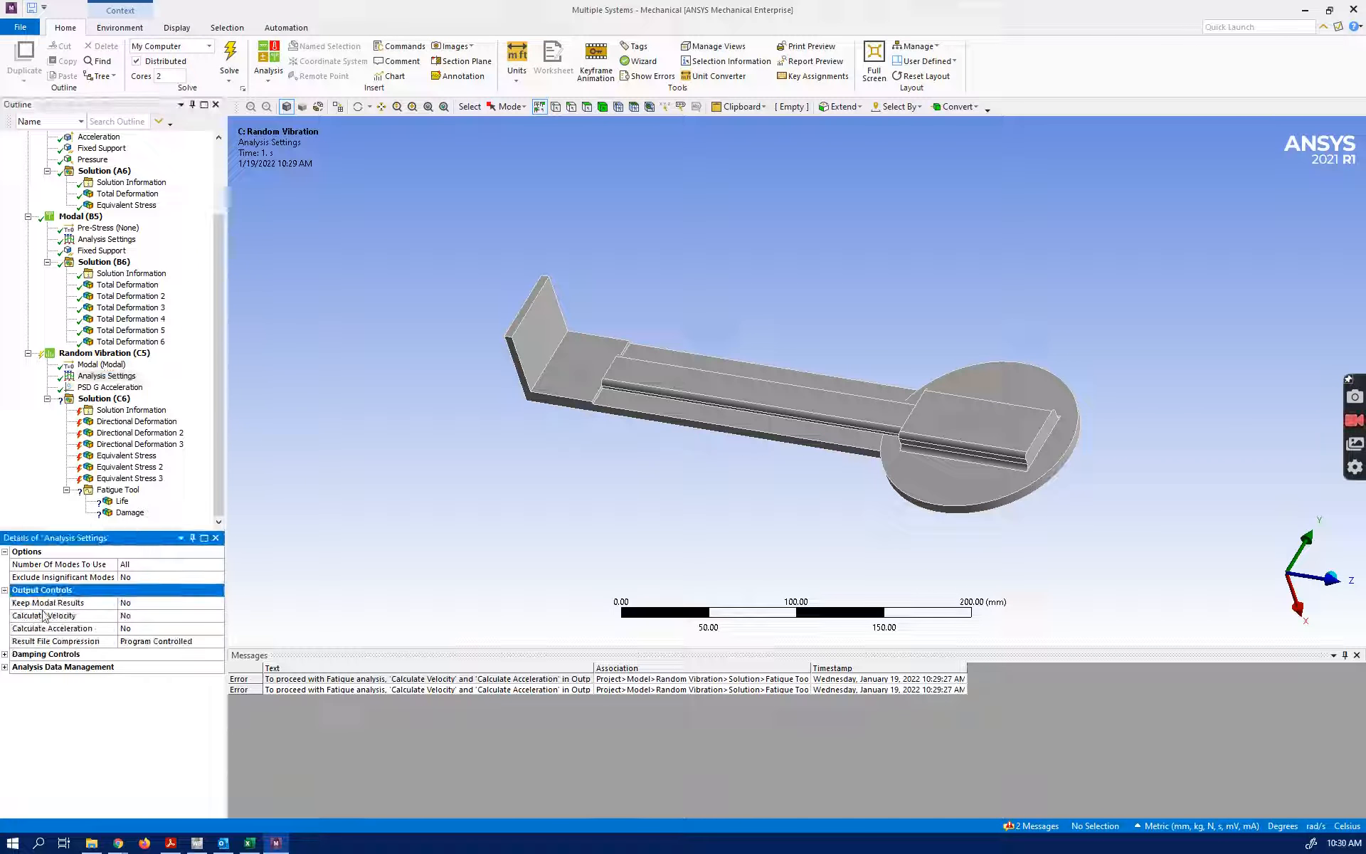
left_click(135, 616)
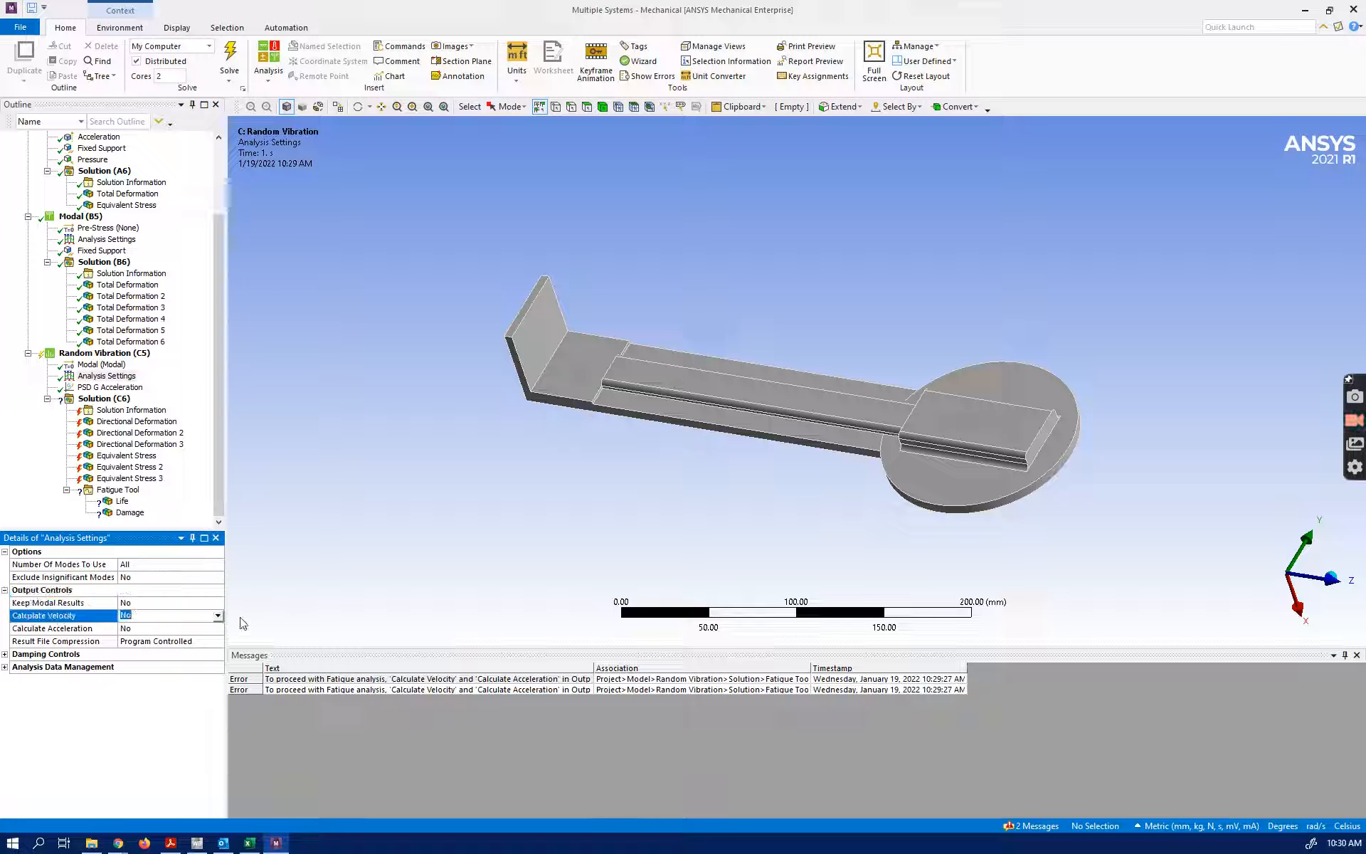
left_click(217, 615)
left_click(165, 631)
left_click(204, 630)
left_click(217, 628)
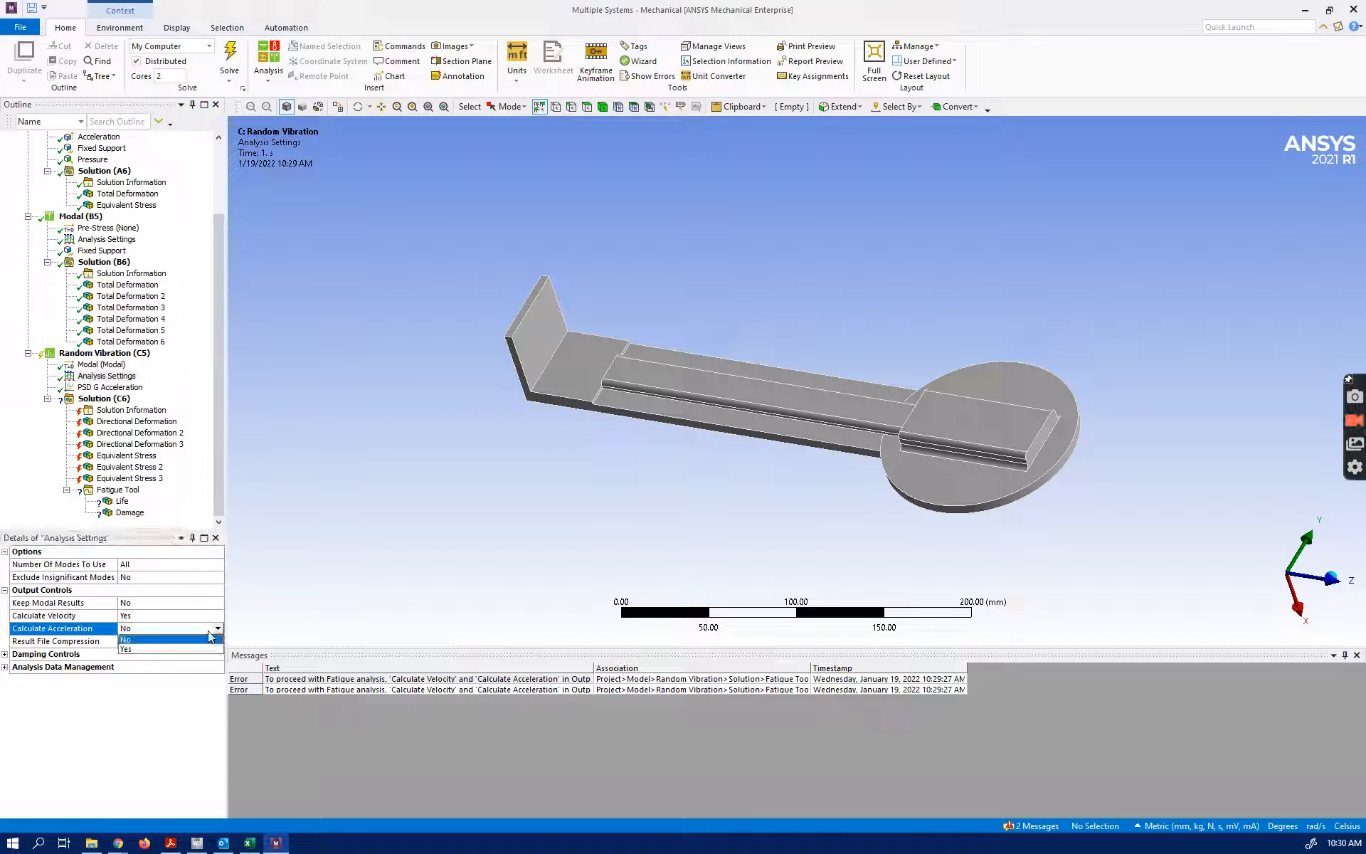
left_click(143, 645)
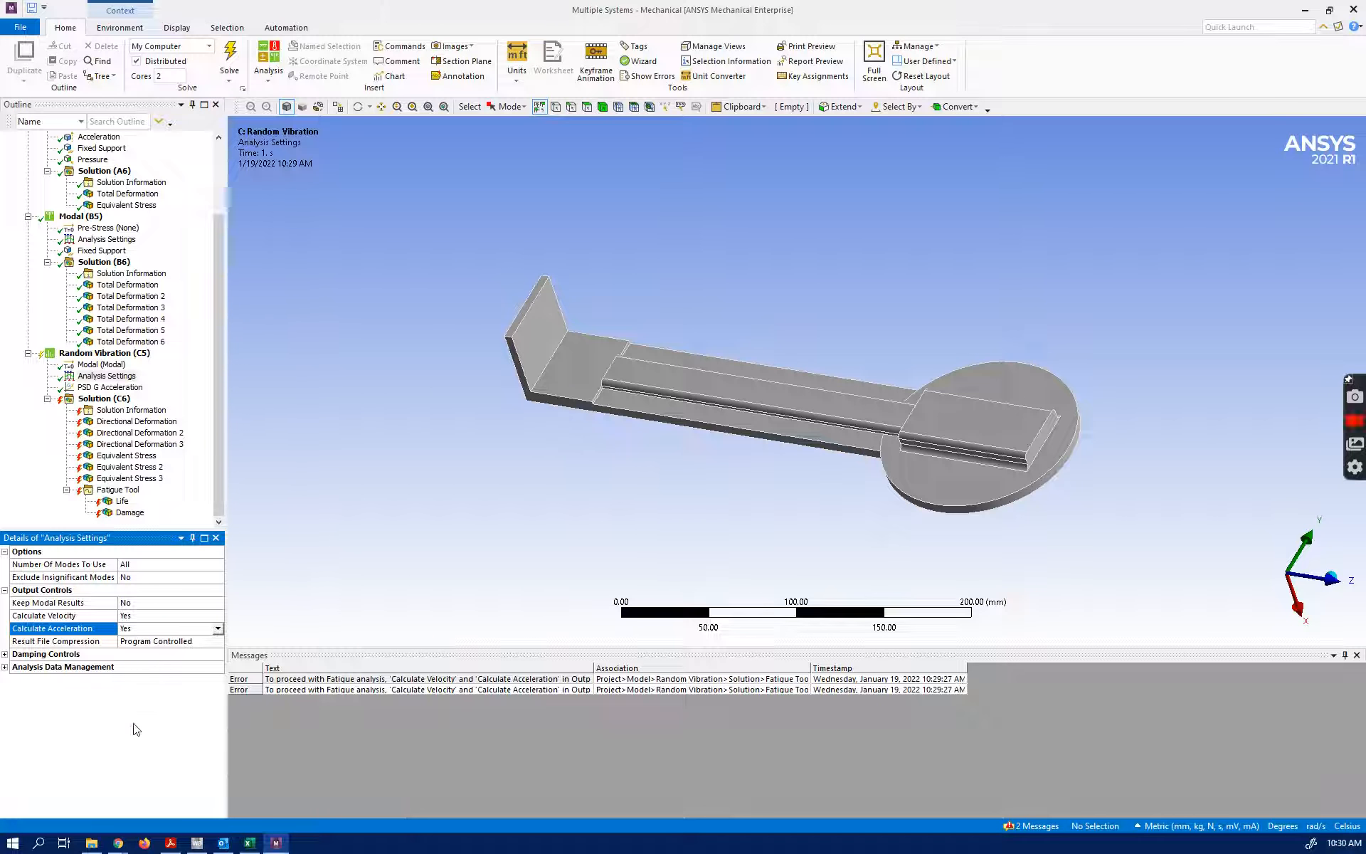
left_click(237, 70)
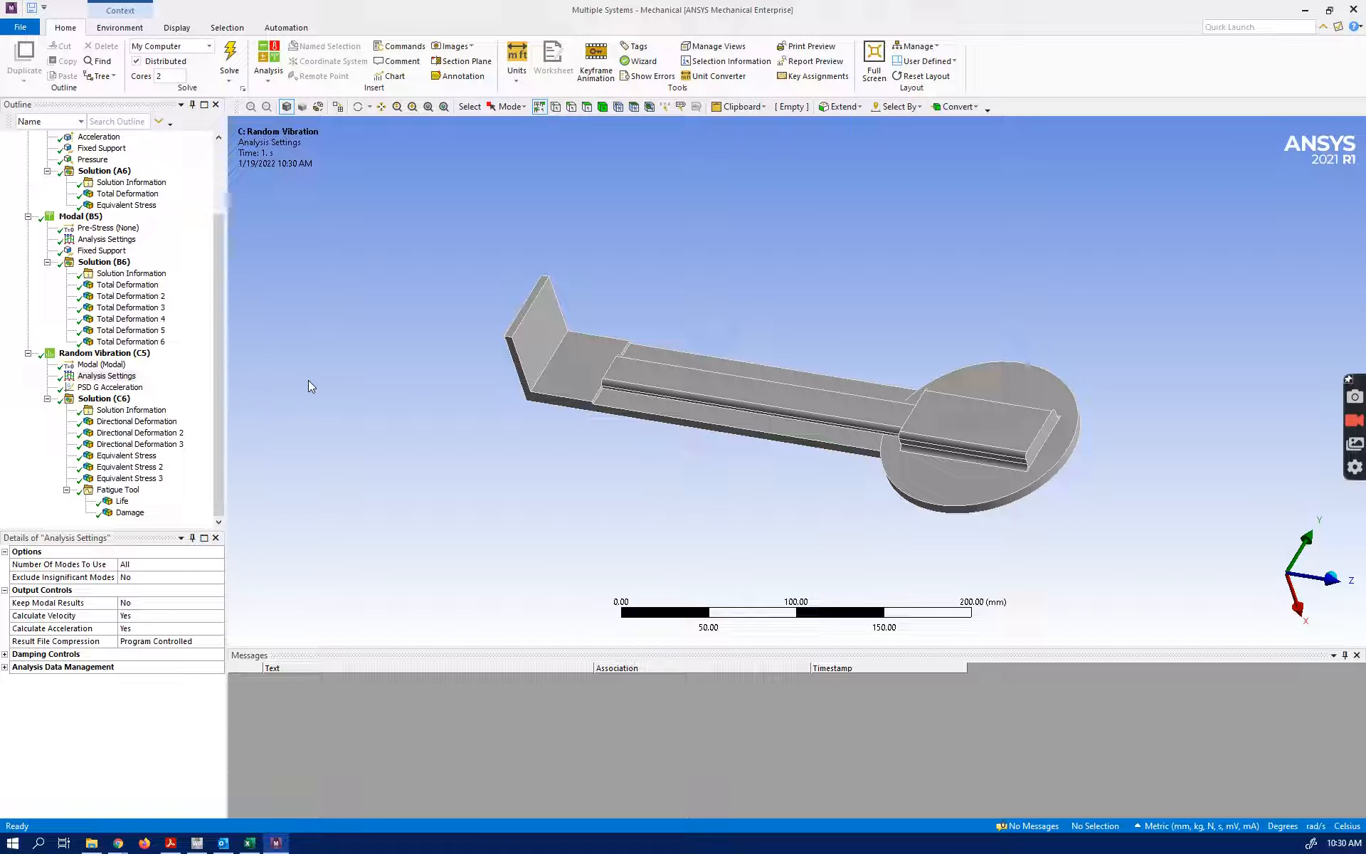
Review the X-axis directional deformation results of the Random Vibration solution at 1, 2 and 3 Sigma
left_click(121, 424)
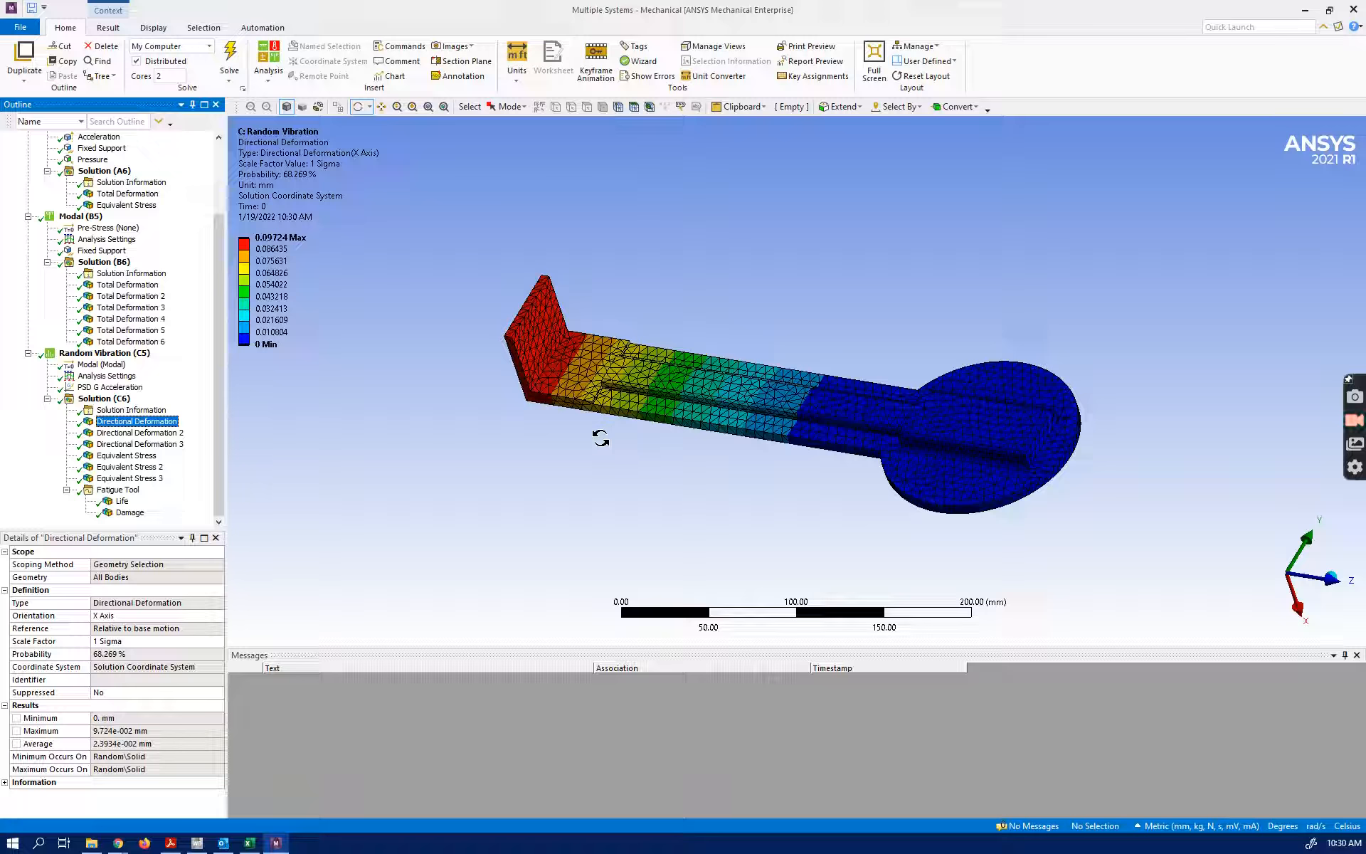
left_click_drag(405, 536, 459, 519)
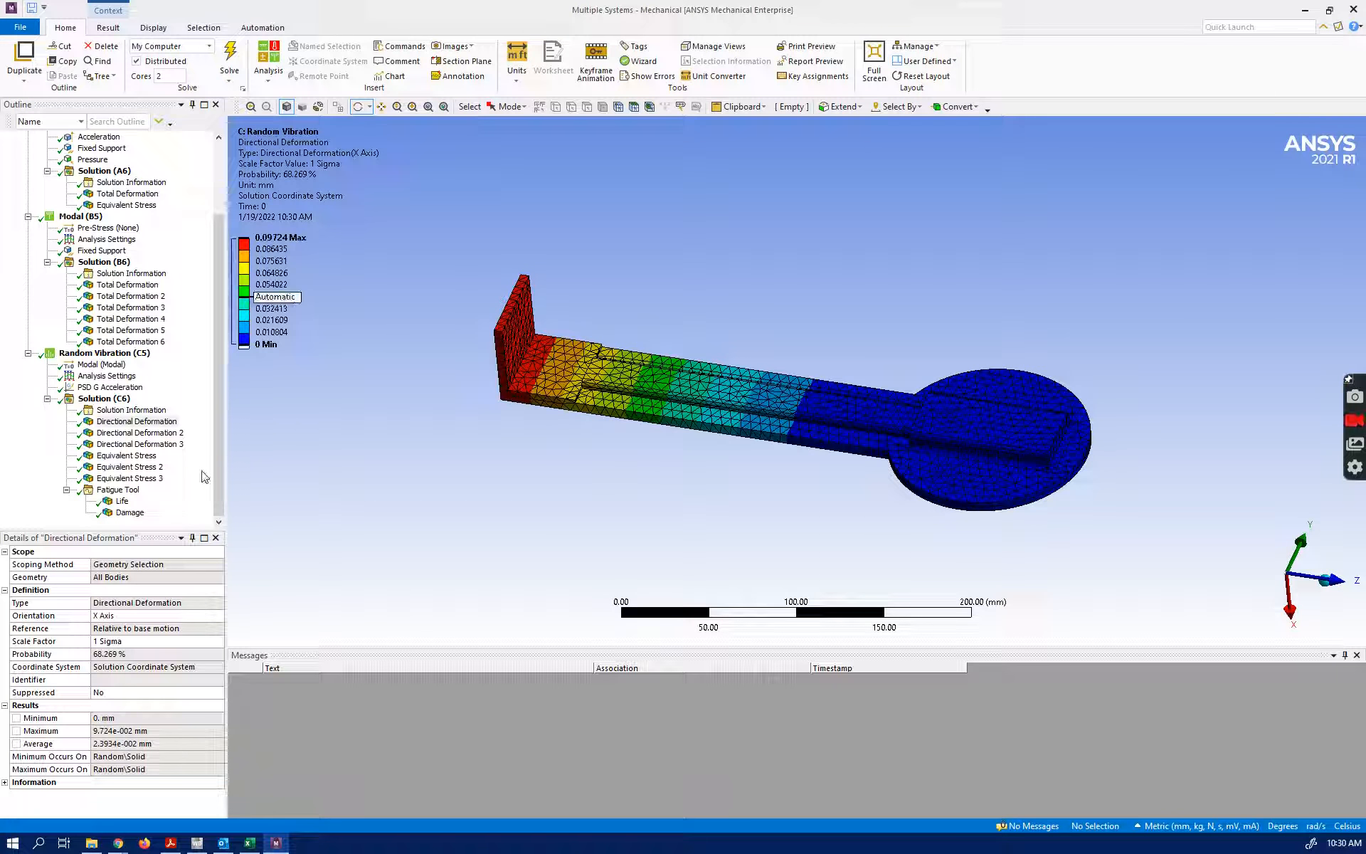
left_click(139, 432)
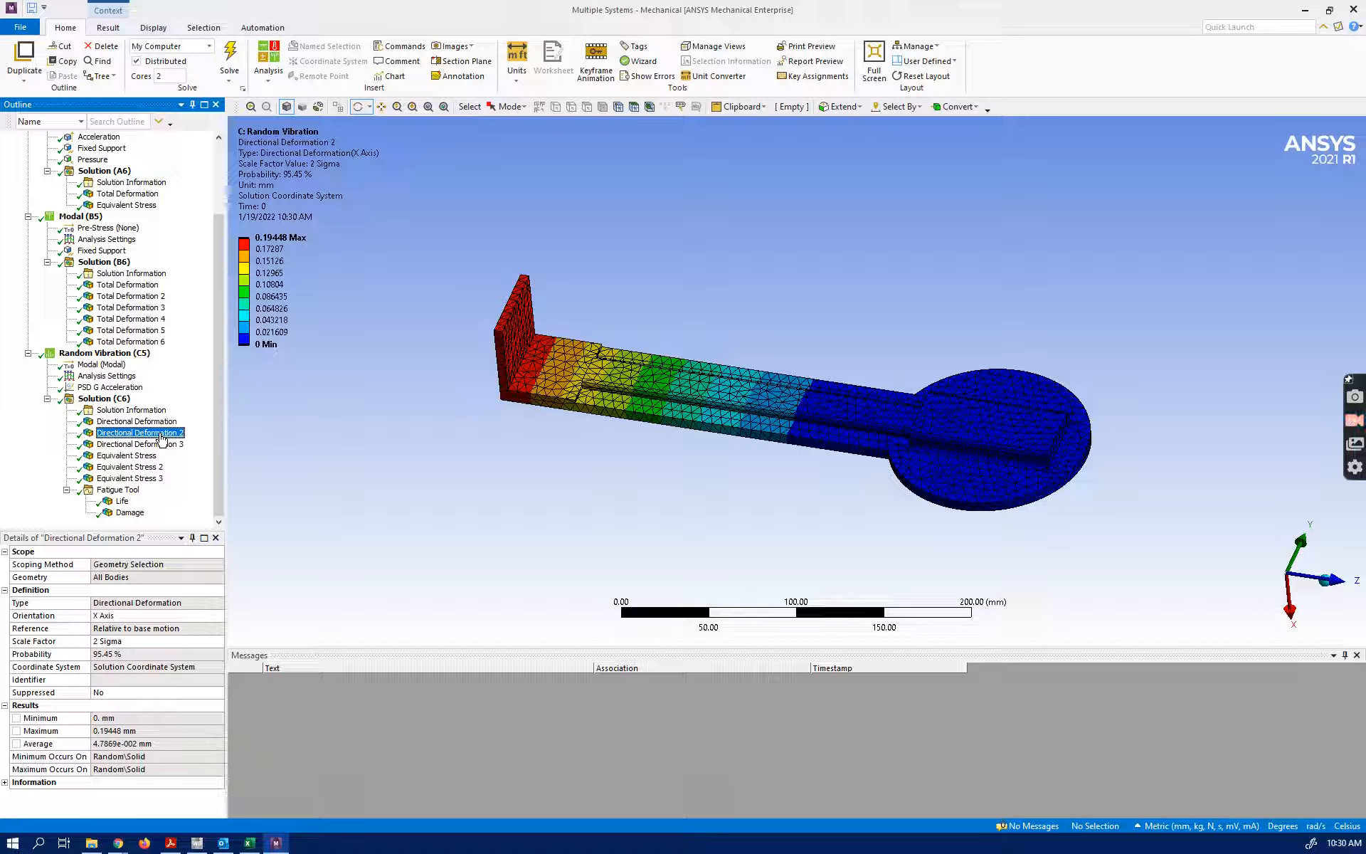
left_click(163, 446)
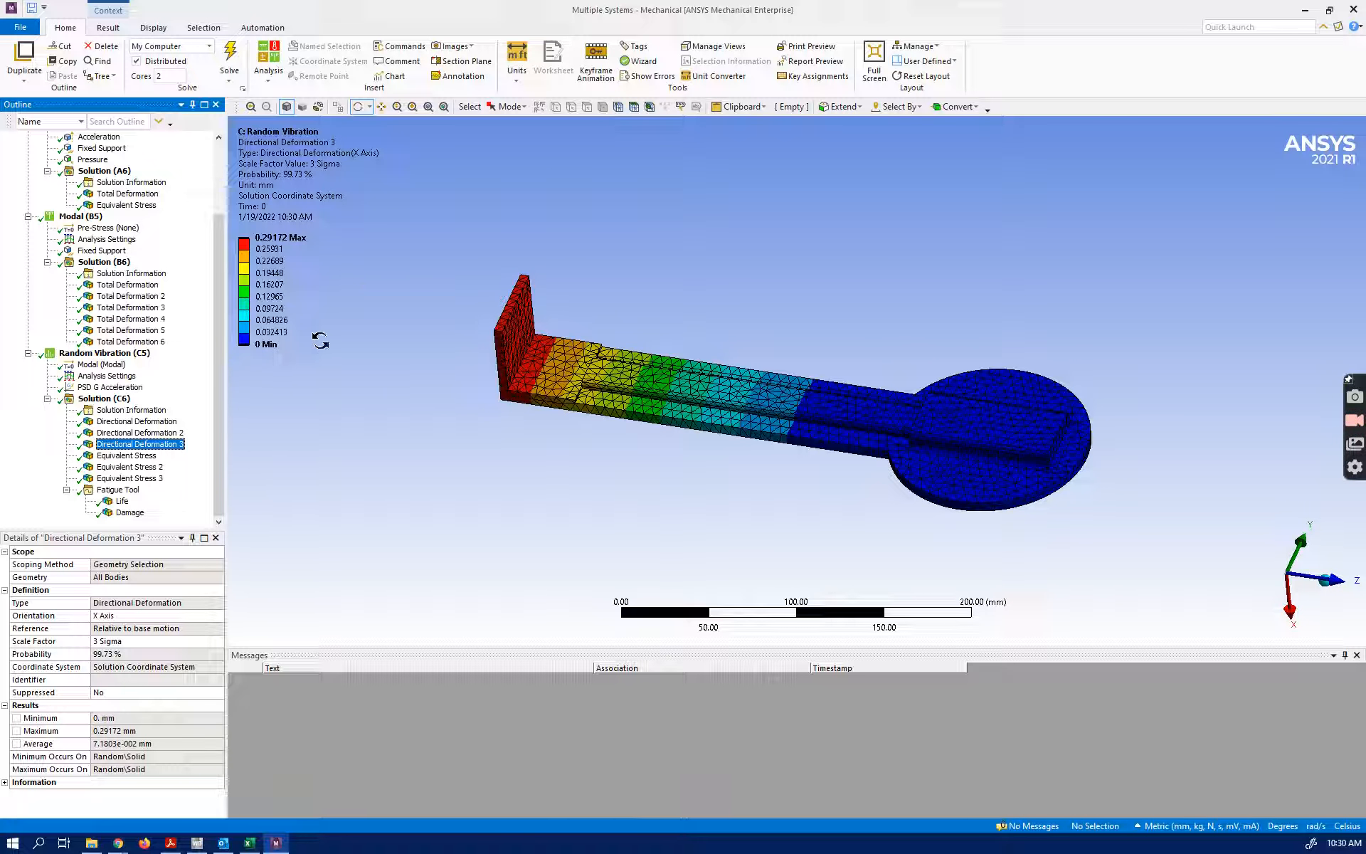
Compare the Random Vibration equivalent stress results at 1, 2 and 3 Sigma, checking the PSD G Acceleration input as well
left_click(132, 455)
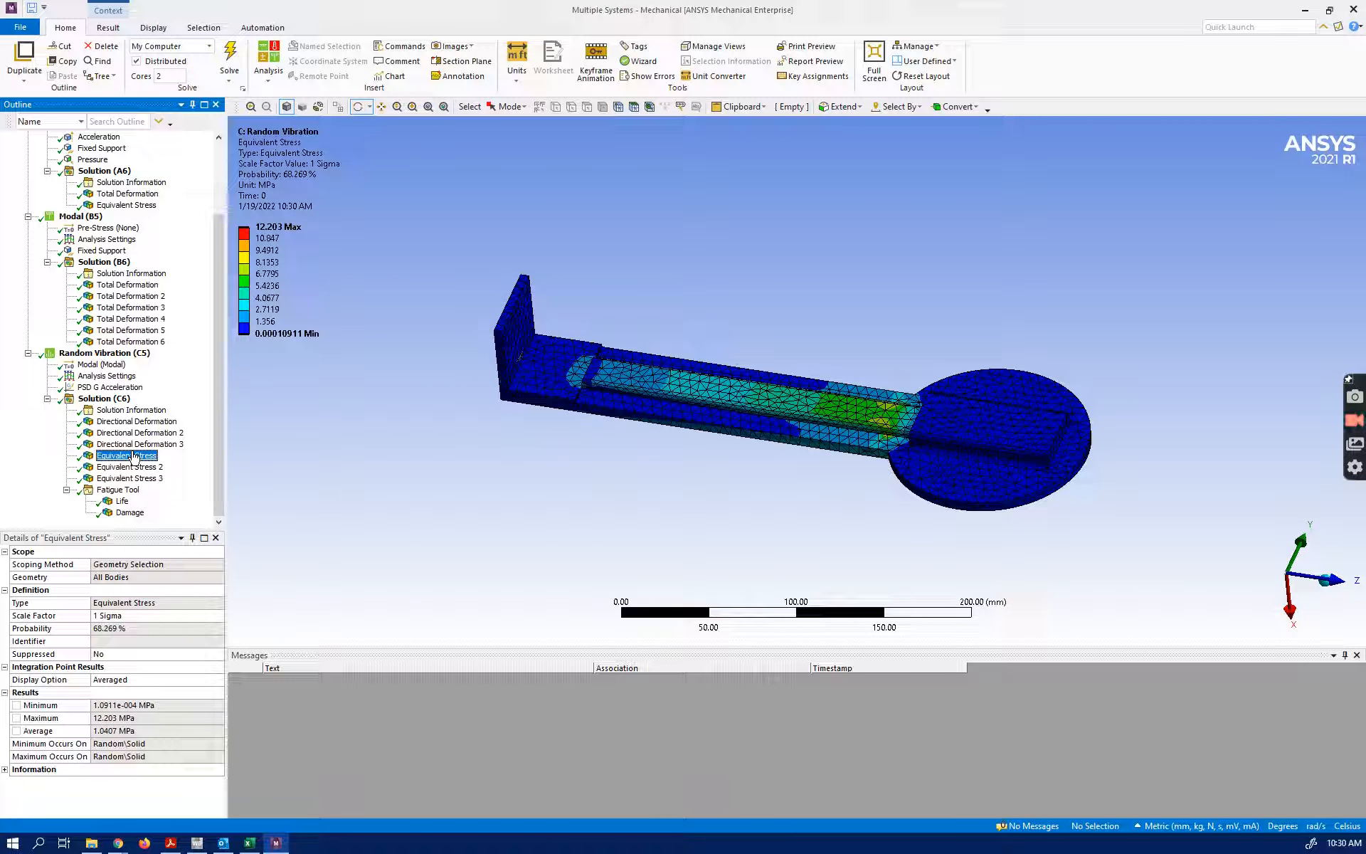
left_click(131, 466)
left_click(136, 478)
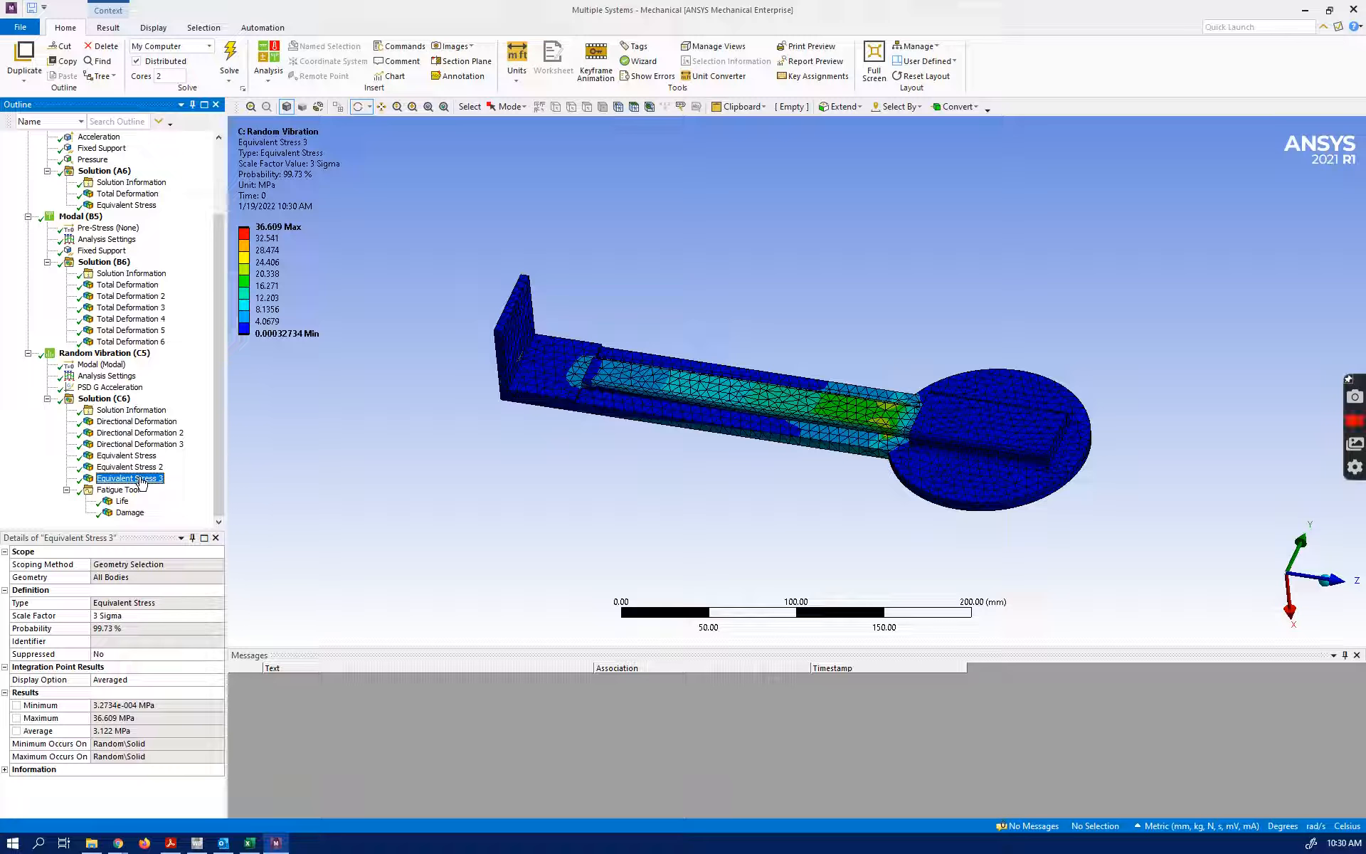
left_click(113, 388)
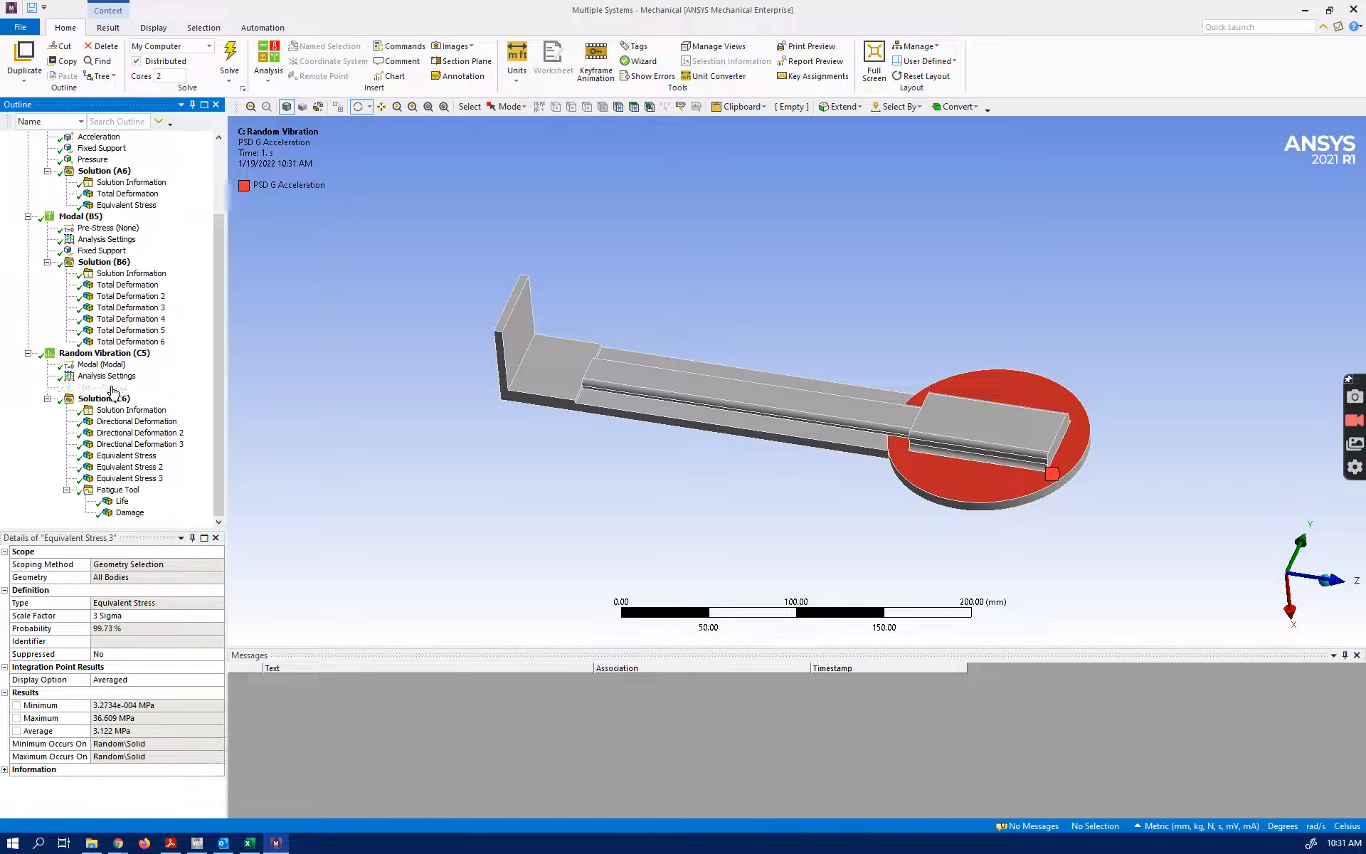
left_click(135, 478)
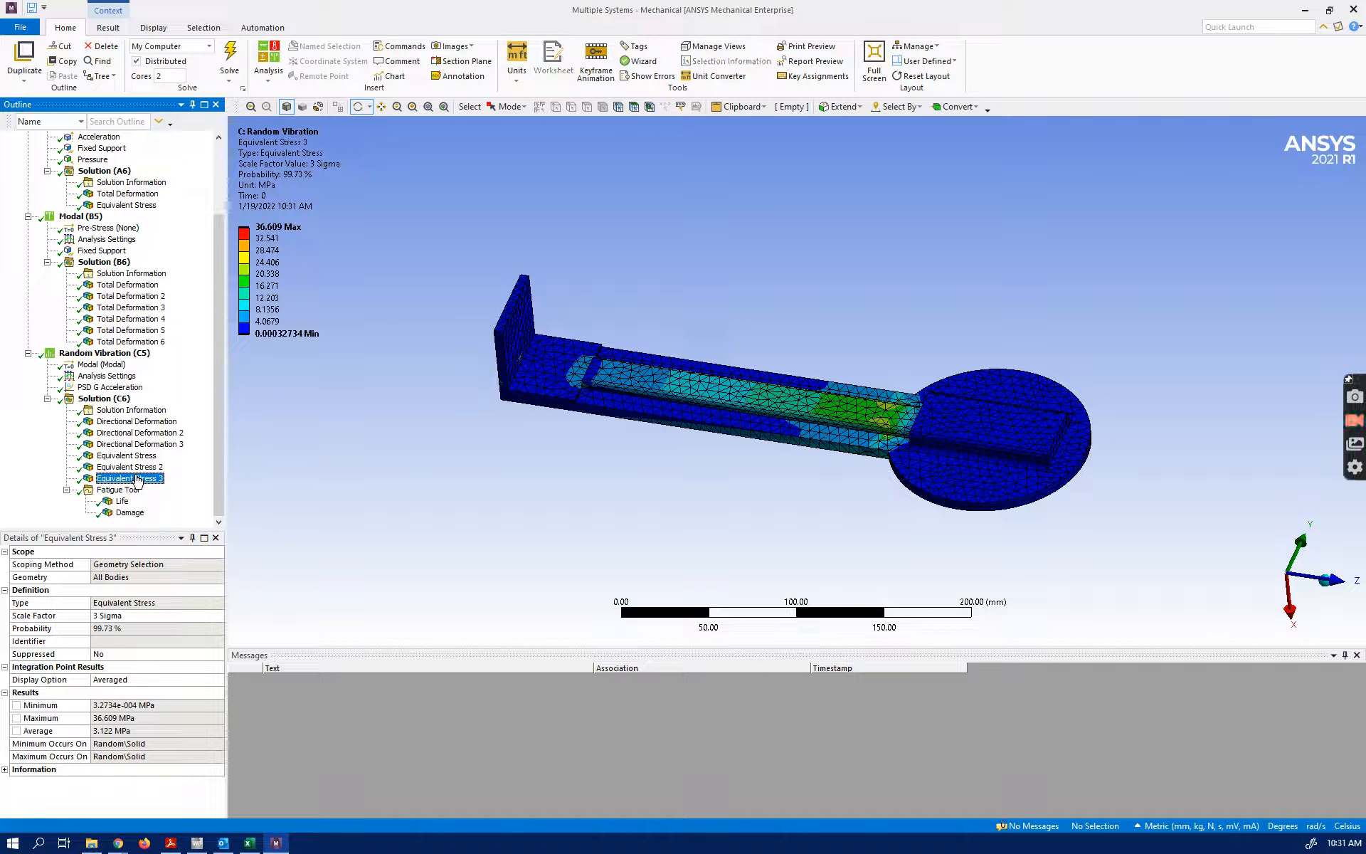
key("Up")
key("Up")
key("Down")
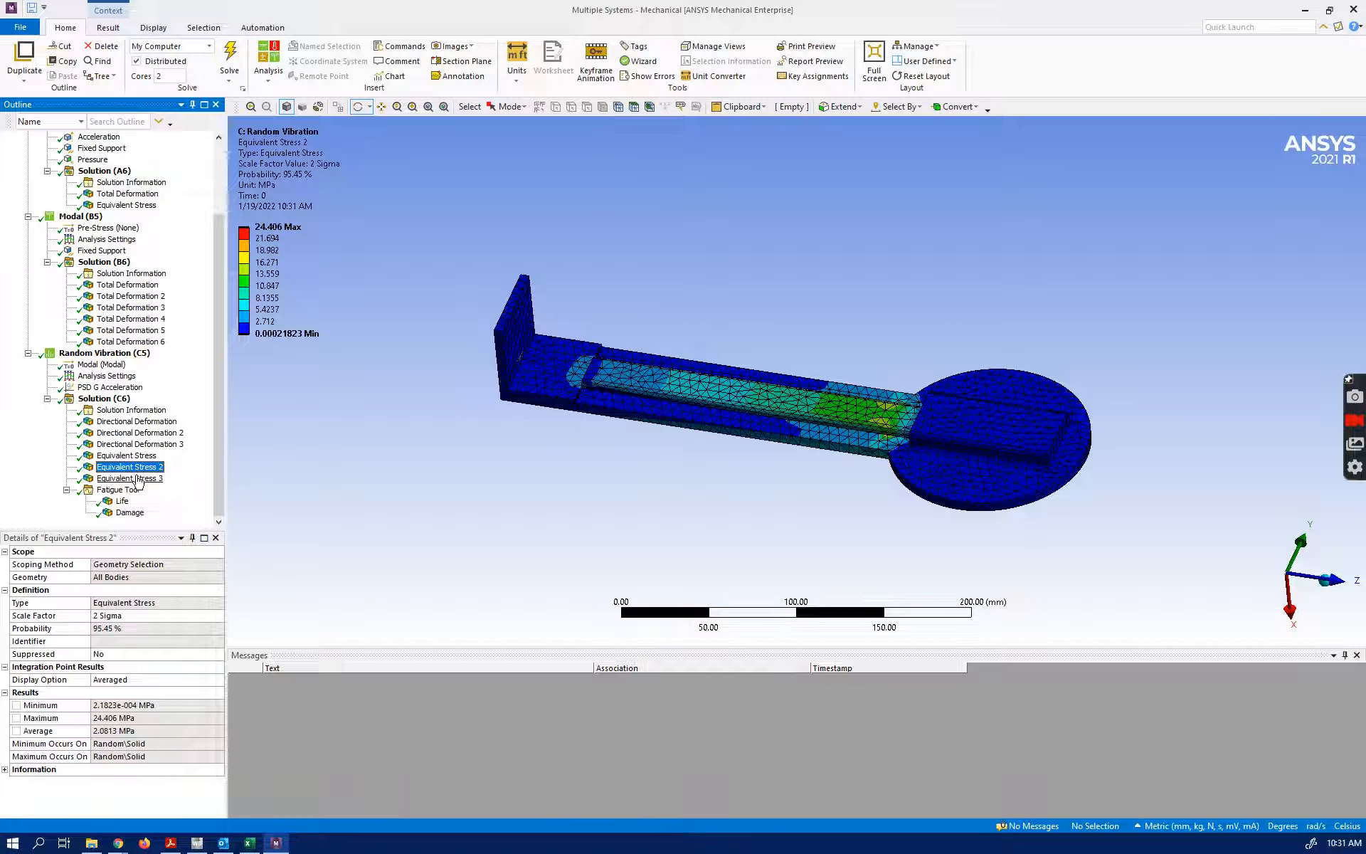
left_click(135, 478)
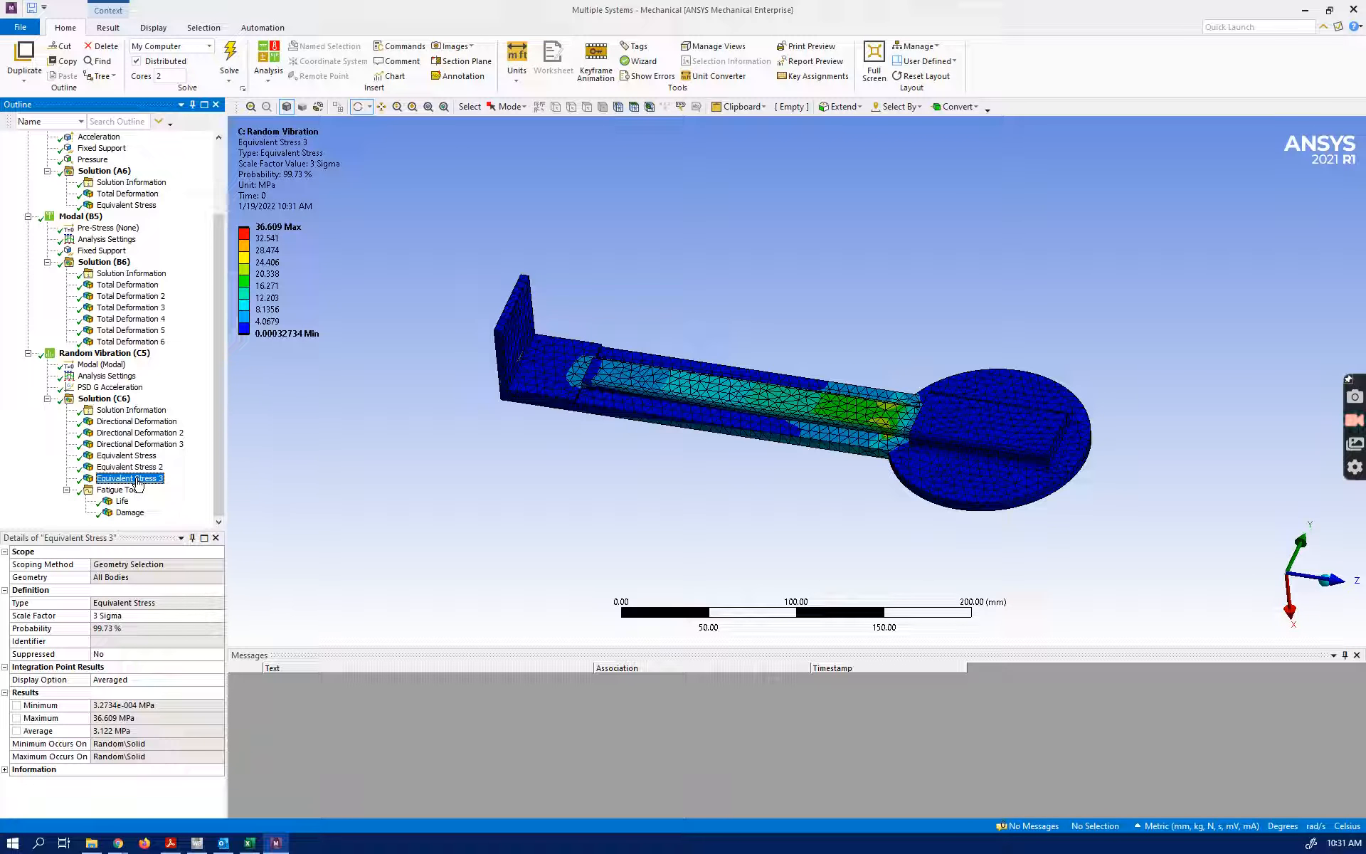
left_click(108, 457)
left_click(109, 467)
left_click(111, 479)
Examine the Fatigue Tool's Life result, including the minimum life, and inspect the Damage contour on the arm near the disc
left_click(114, 501)
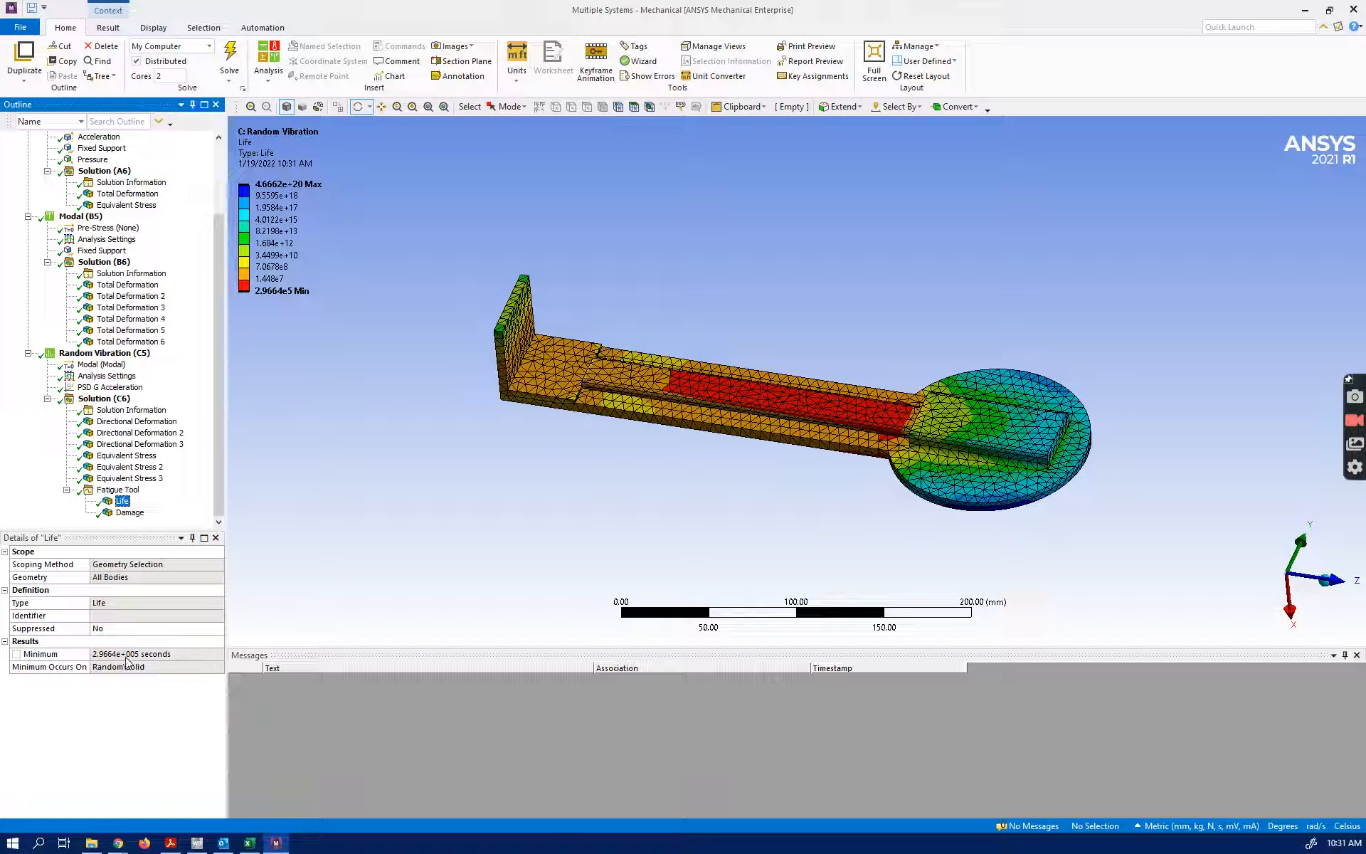
left_click(130, 512)
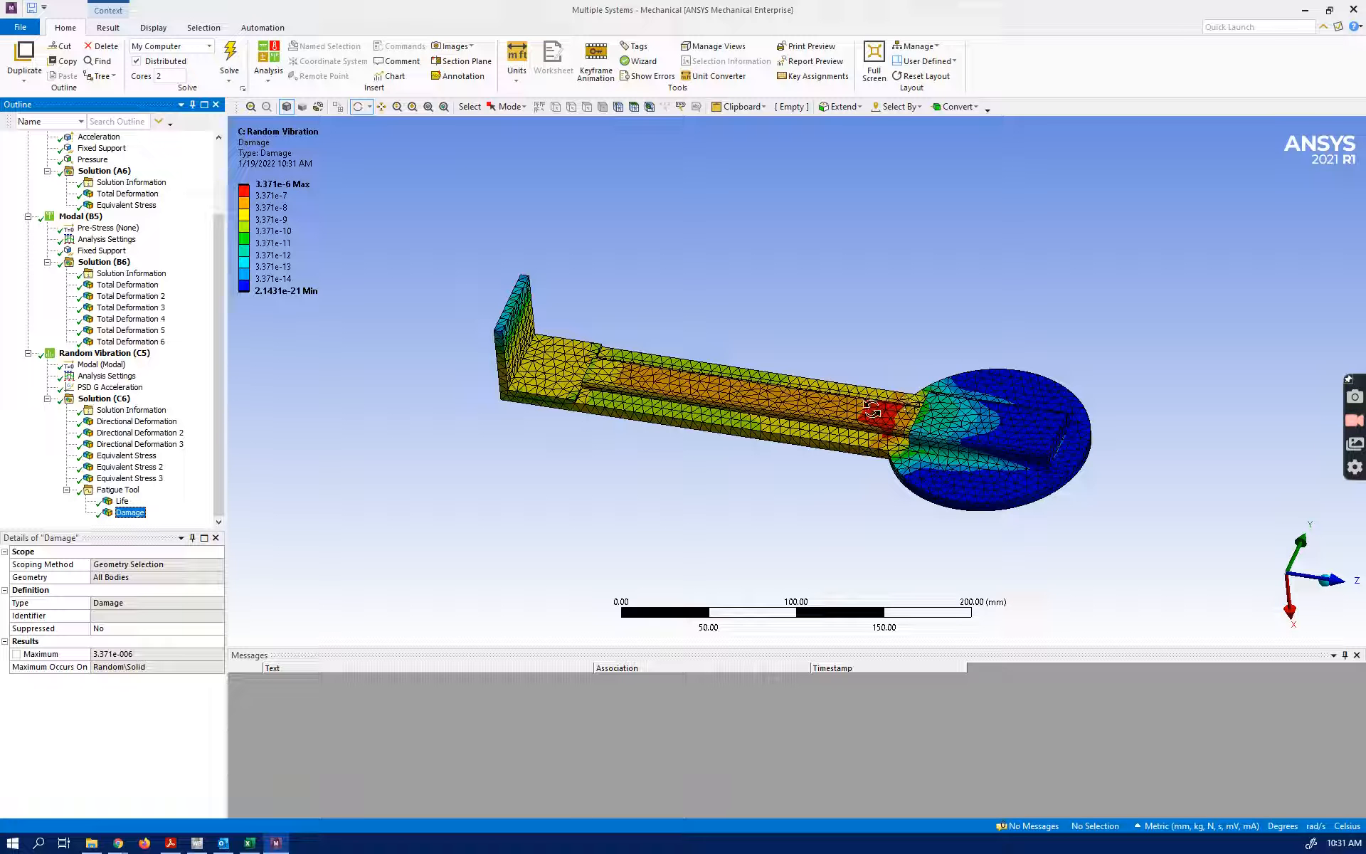
mouse_move(902, 426)
left_mouse_down()
mouse_move(921, 351)
mouse_move(922, 407)
mouse_move(808, 396)
mouse_move(902, 370)
mouse_move(936, 329)
mouse_move(899, 220)
mouse_move(875, 357)
mouse_move(905, 441)
left_mouse_up()
mouse_move(756, 467)
left_mouse_down()
mouse_move(801, 315)
mouse_move(799, 244)
mouse_move(811, 482)
mouse_move(769, 438)
mouse_move(792, 449)
left_mouse_up()
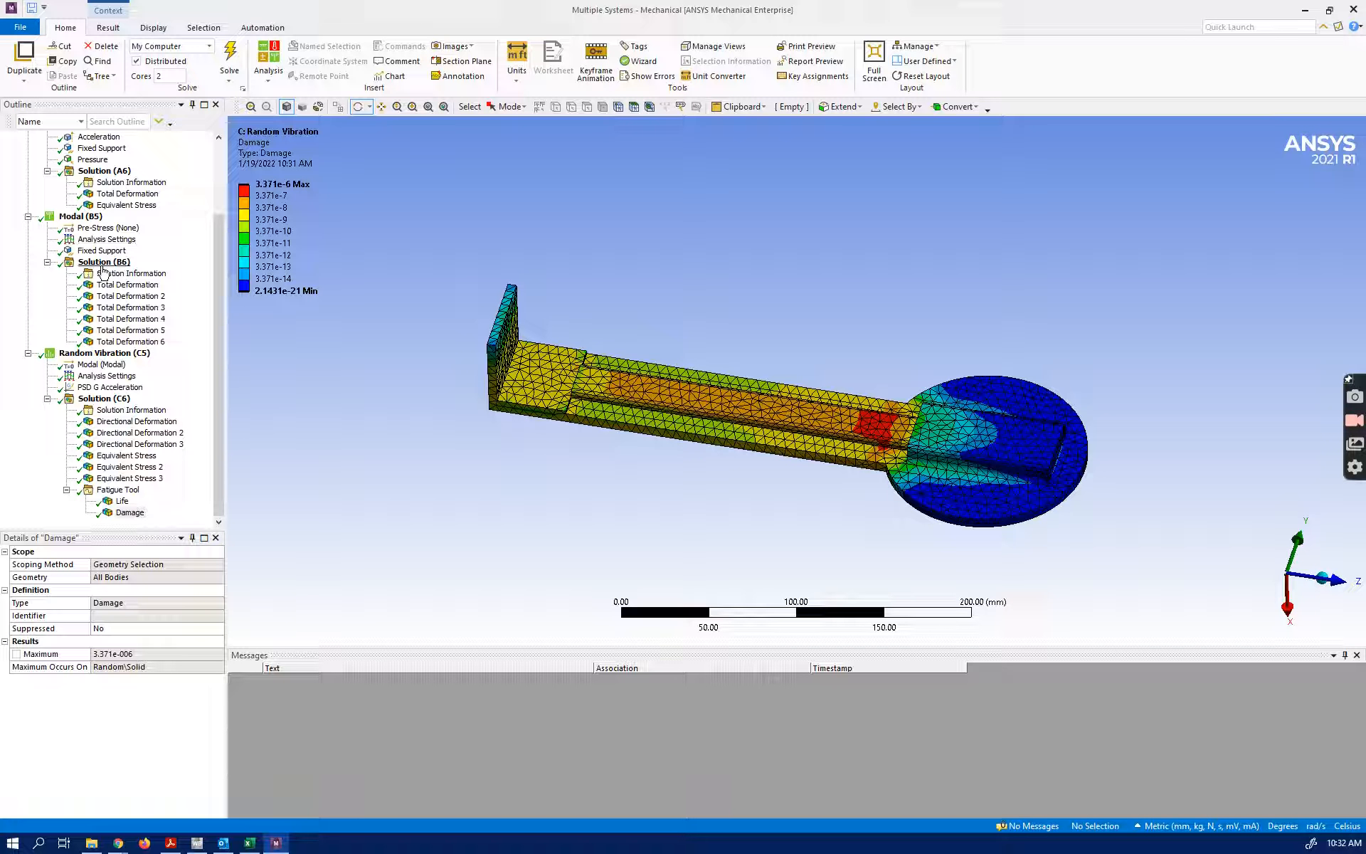
Review the static structural, modal and random vibration branches and inspect the PSD G Acceleration frequency table and graph
scroll(135, 320, "up", 3)
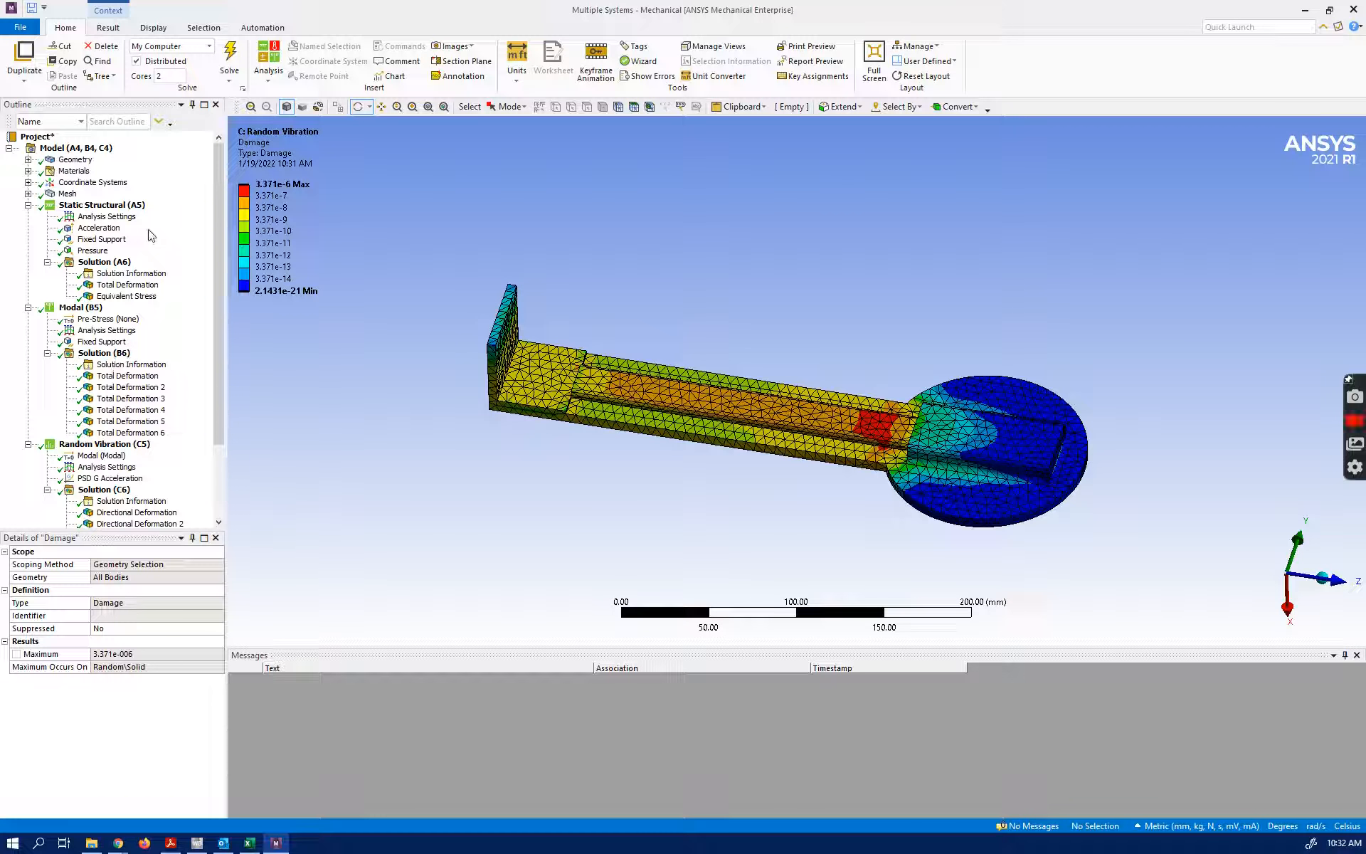
scroll(164, 313, "down", 1)
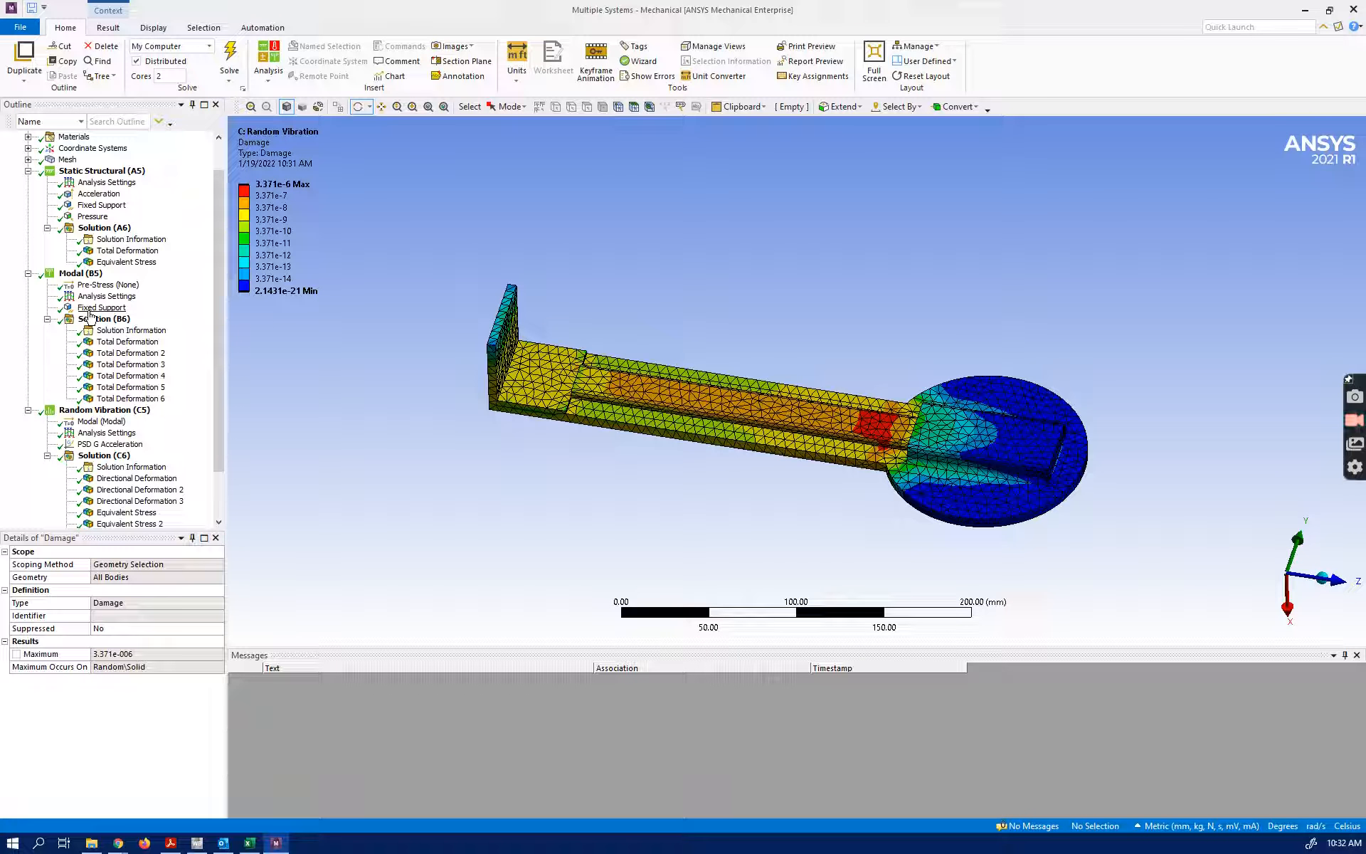
scroll(100, 327, "down", 2)
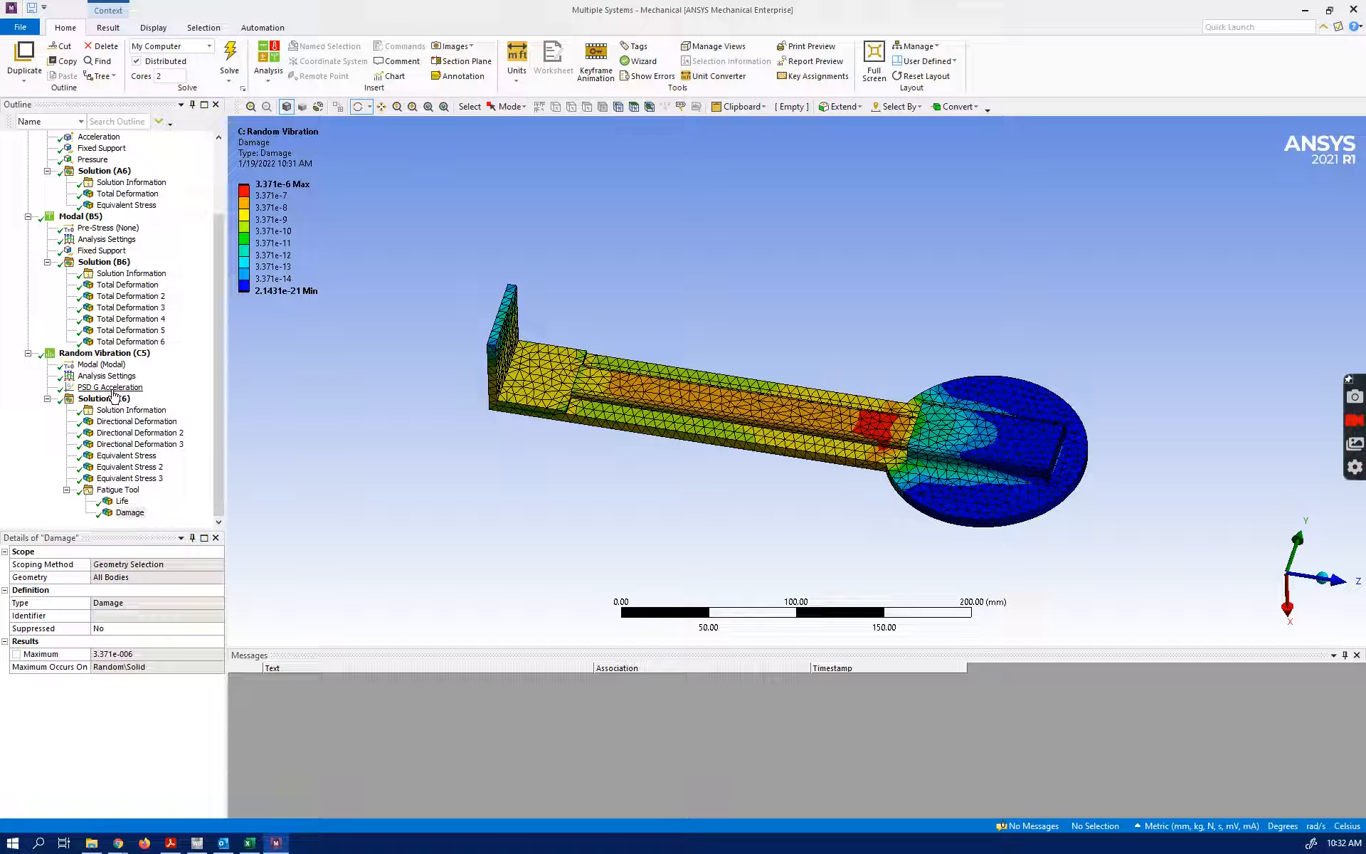
left_click(111, 387)
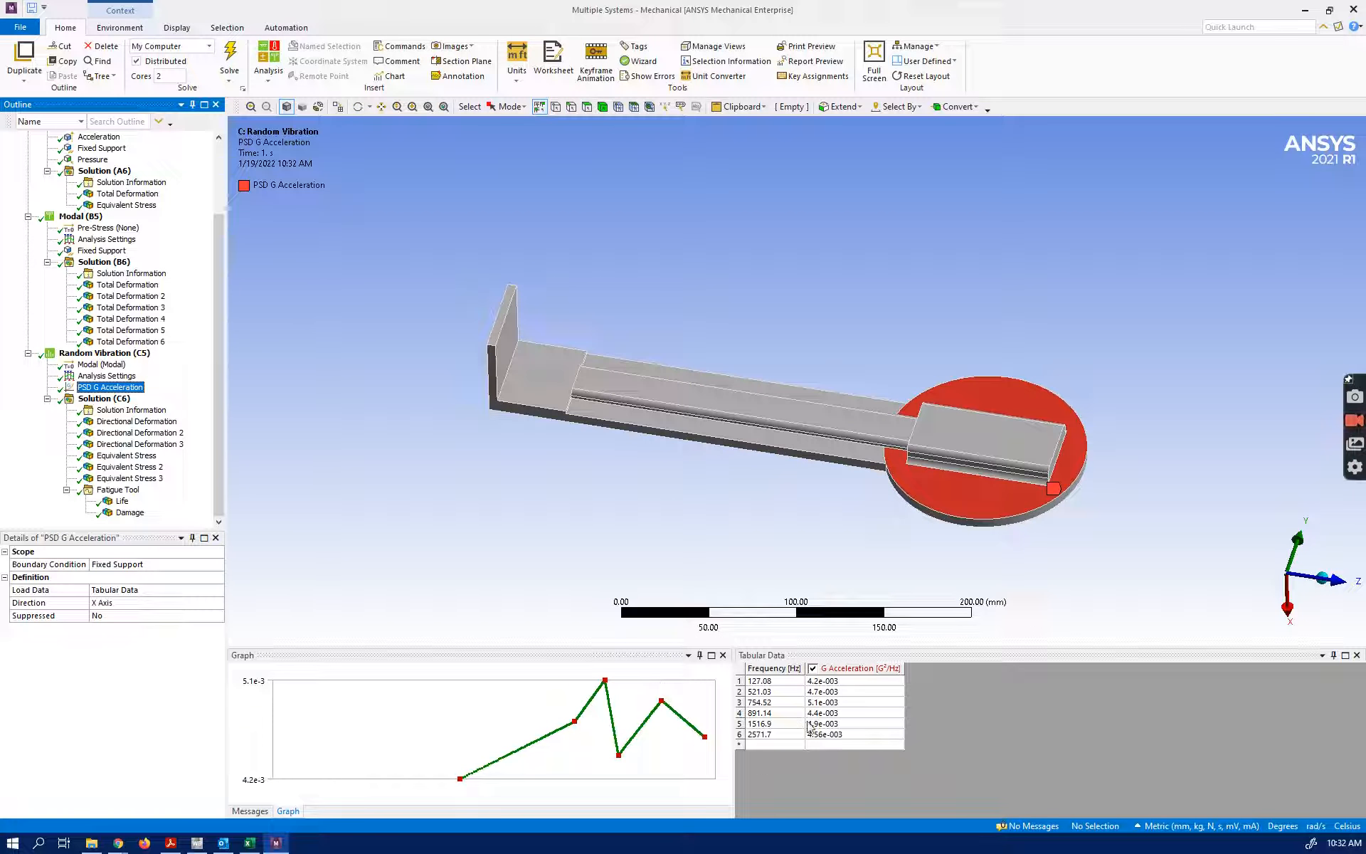